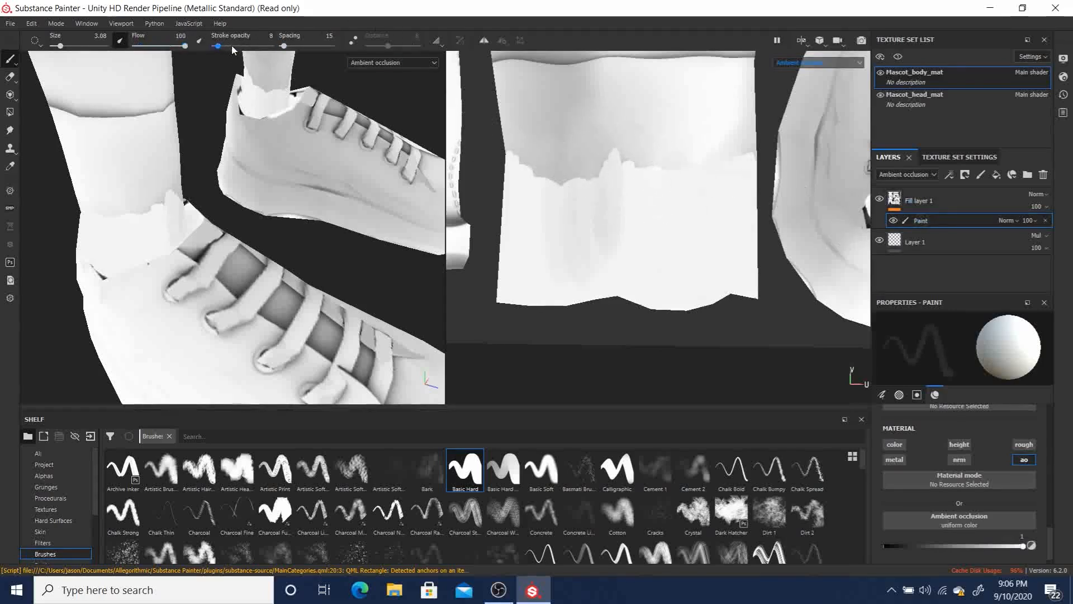
# - Raise the brush's stroke opacity to 100 and paint the whole ankle UV island solid white in the ambient occlusion channel
pyautogui.moveTo(236, 48); pyautogui.dragTo(273, 46)
pyautogui.moveTo(587, 147)
pyautogui.mouseDown()
pyautogui.moveTo(608, 149)
pyautogui.moveTo(575, 149)
pyautogui.moveTo(541, 172)
pyautogui.moveTo(532, 153)
pyautogui.moveTo(520, 287)
pyautogui.moveTo(669, 292)
pyautogui.moveTo(621, 194)
pyautogui.moveTo(500, 92)
pyautogui.moveTo(606, 86)
pyautogui.moveTo(613, 54)
pyautogui.mouseUp()
pyautogui.hotkey('ctrl', 'z')
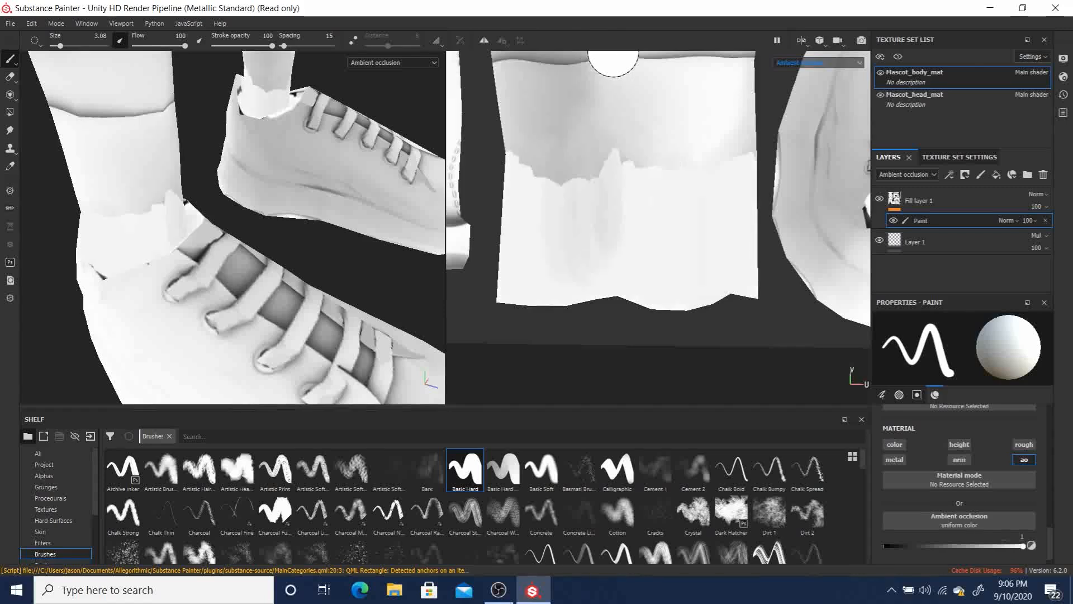
pyautogui.moveTo(735, 78); pyautogui.dragTo(502, 94)
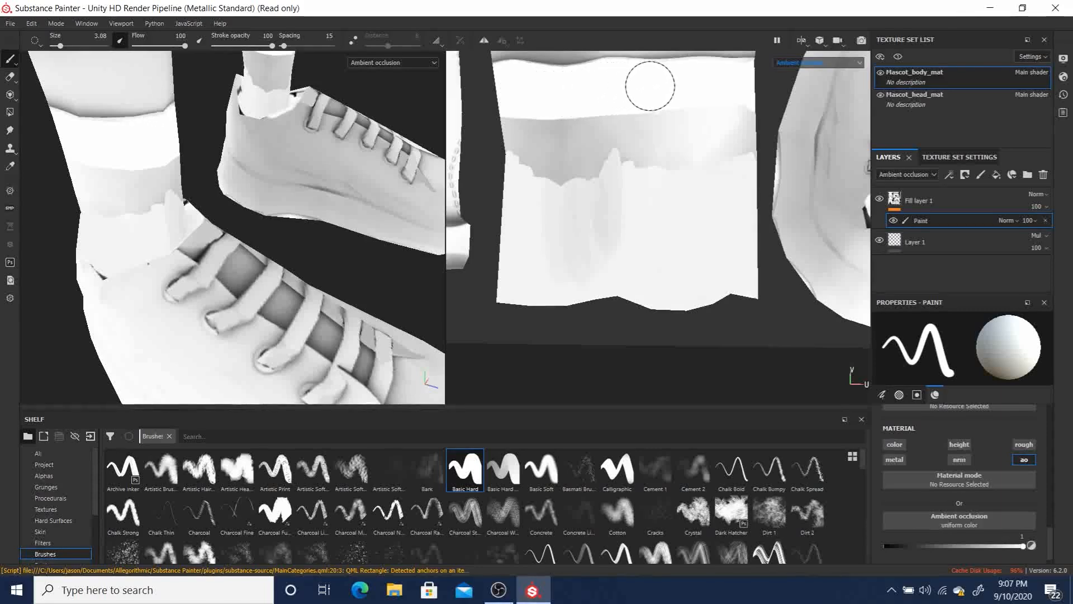
pyautogui.moveTo(619, 86)
pyautogui.mouseDown()
pyautogui.moveTo(651, 103)
pyautogui.moveTo(733, 100)
pyautogui.moveTo(741, 283)
pyautogui.moveTo(688, 162)
pyautogui.moveTo(640, 280)
pyautogui.moveTo(601, 192)
pyautogui.moveTo(609, 173)
pyautogui.moveTo(544, 129)
pyautogui.moveTo(529, 163)
pyautogui.moveTo(556, 183)
pyautogui.moveTo(527, 266)
pyautogui.moveTo(523, 234)
pyautogui.mouseUp()
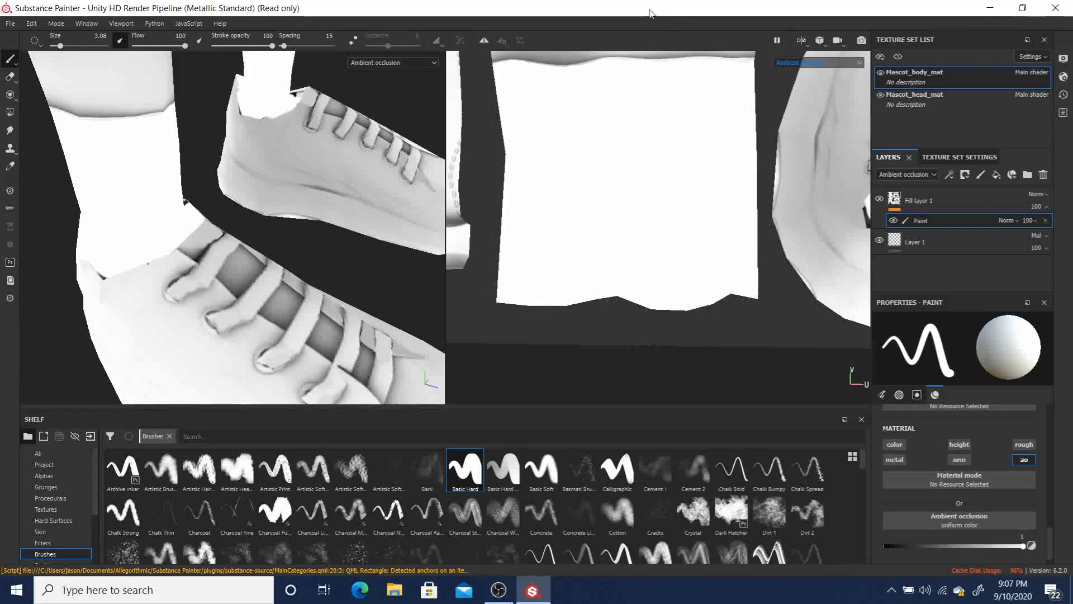
# - Examine the whitened ankles, shoes and trouser cuffs on the 3D model from several distances and angles
pyautogui.moveTo(343, 273)
pyautogui.keyDown('alt'); pyautogui.mouseDown()
pyautogui.moveTo(355, 239)
pyautogui.moveTo(330, 271)
pyautogui.mouseUp(); pyautogui.keyUp('alt')
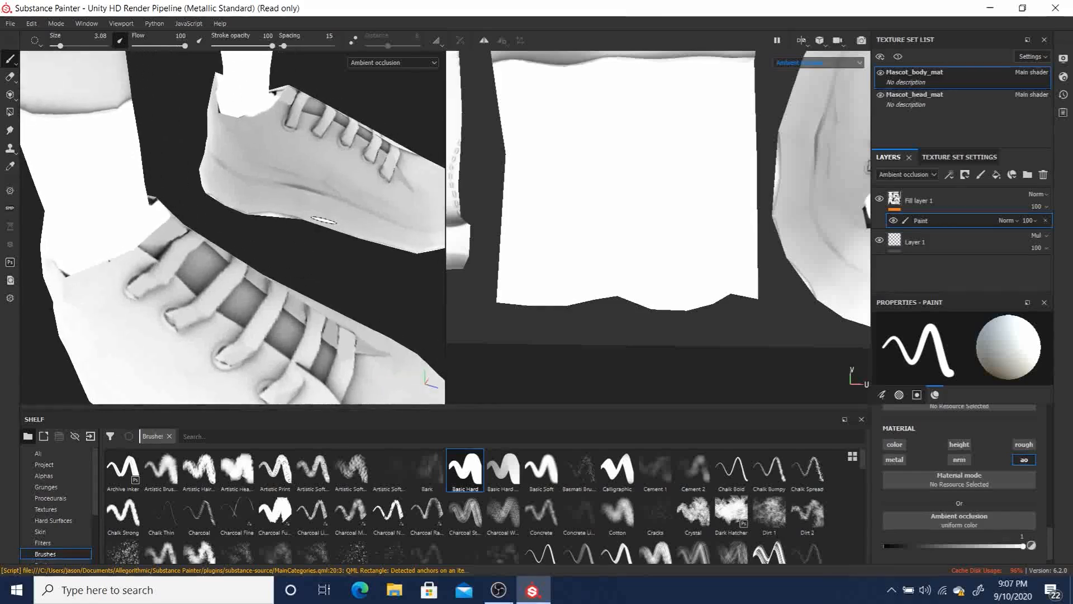
pyautogui.scroll(3, 252, 240)
pyautogui.scroll(-8, 193, 251)
pyautogui.keyDown('alt'); pyautogui.moveTo(354, 308); pyautogui.dragTo(318, 248); pyautogui.keyUp('alt')
pyautogui.keyDown('alt'); pyautogui.moveTo(211, 234); pyautogui.dragTo(277, 232, button='middle'); pyautogui.keyUp('alt')
pyautogui.keyDown('alt'); pyautogui.moveTo(277, 232); pyautogui.dragTo(394, 235); pyautogui.keyUp('alt')
pyautogui.keyDown('alt'); pyautogui.moveTo(280, 218); pyautogui.dragTo(152, 207, button='right'); pyautogui.keyUp('alt')
pyautogui.keyDown('alt'); pyautogui.moveTo(152, 207); pyautogui.dragTo(291, 198); pyautogui.keyUp('alt')
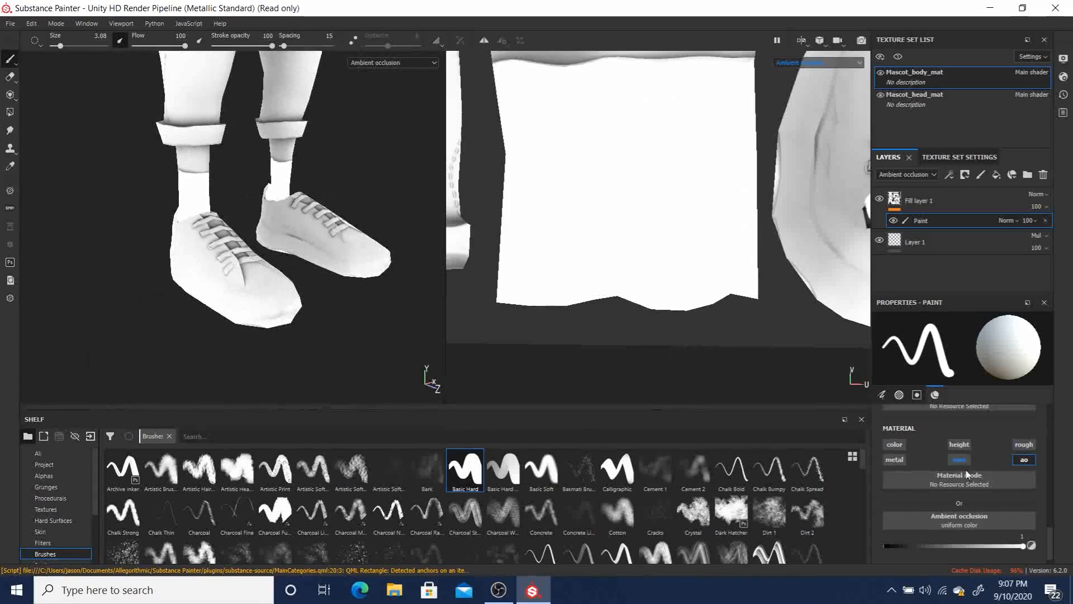
# - Set the brush's ambient occlusion value to 0.4466, its flow to 28 and its stroke opacity to 27
pyautogui.moveTo(975, 545); pyautogui.dragTo(947, 545)
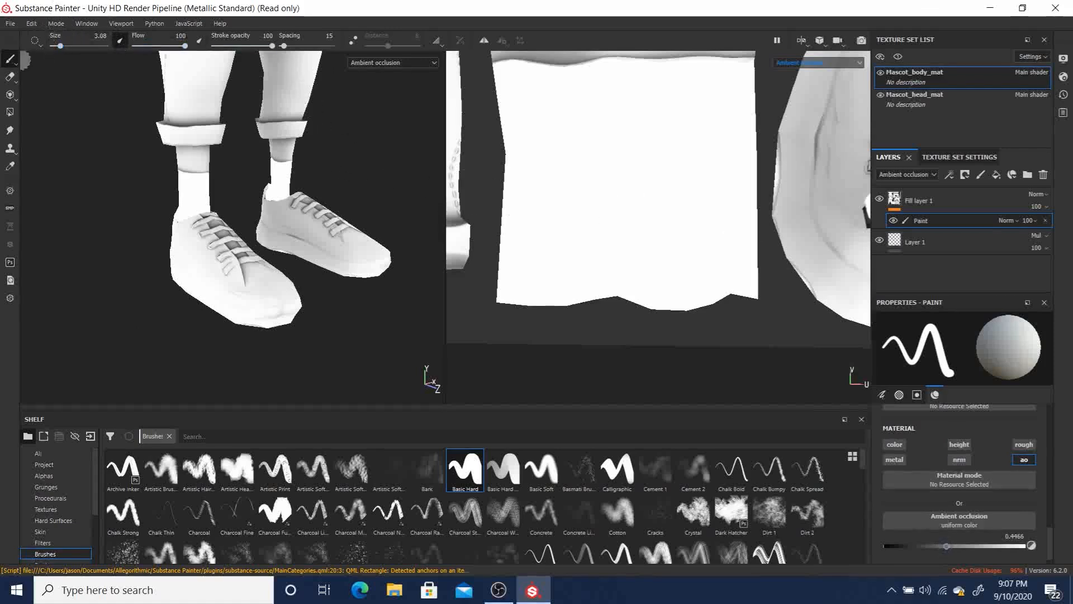
pyautogui.moveTo(166, 43); pyautogui.dragTo(158, 46)
pyautogui.moveTo(239, 46); pyautogui.dragTo(229, 47)
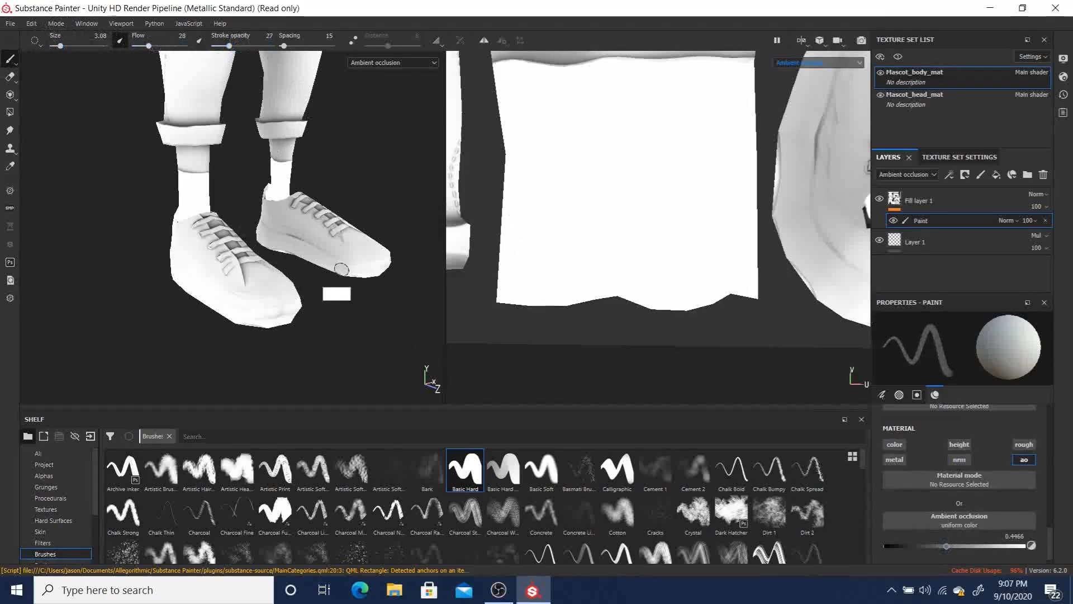
# - Turn the model to show the front of both legs and undo the grey test strokes on the ankle UV island
pyautogui.keyDown('alt'); pyautogui.moveTo(426, 376); pyautogui.dragTo(163, 188); pyautogui.keyUp('alt')
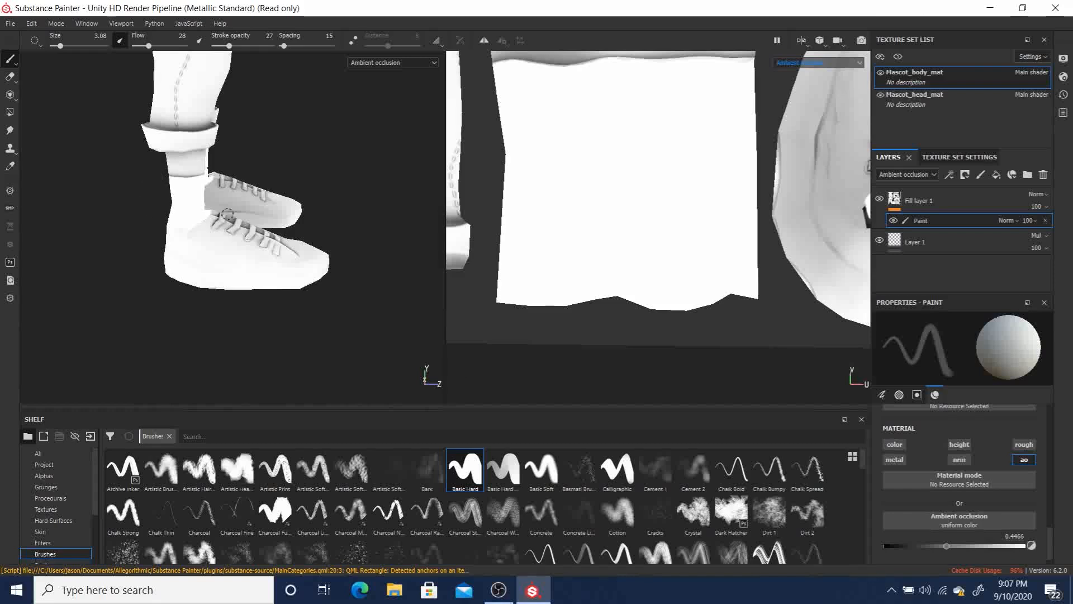
pyautogui.keyDown('ctrl'); pyautogui.keyDown('alt'); pyautogui.moveTo(408, 322); pyautogui.dragTo(383, 370); pyautogui.keyUp('alt'); pyautogui.keyUp('ctrl')
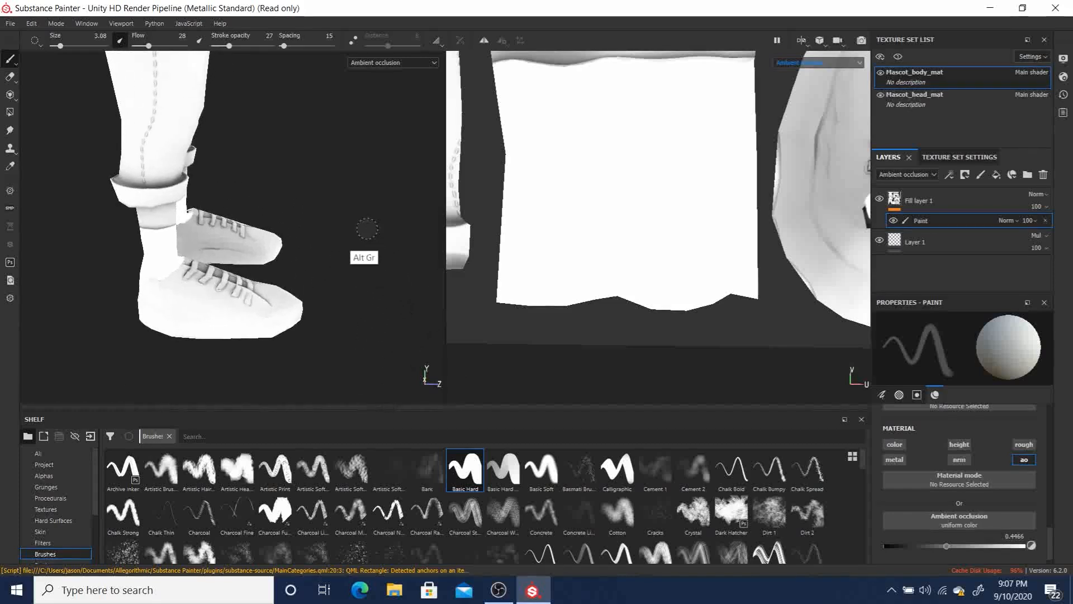
pyautogui.keyDown('alt'); pyautogui.moveTo(370, 231); pyautogui.dragTo(240, 233); pyautogui.keyUp('alt')
pyautogui.moveTo(319, 242)
pyautogui.keyDown('alt'); pyautogui.mouseDown()
pyautogui.moveTo(340, 204)
pyautogui.moveTo(219, 227)
pyautogui.moveTo(196, 280)
pyautogui.moveTo(183, 207)
pyautogui.mouseUp(); pyautogui.keyUp('alt')
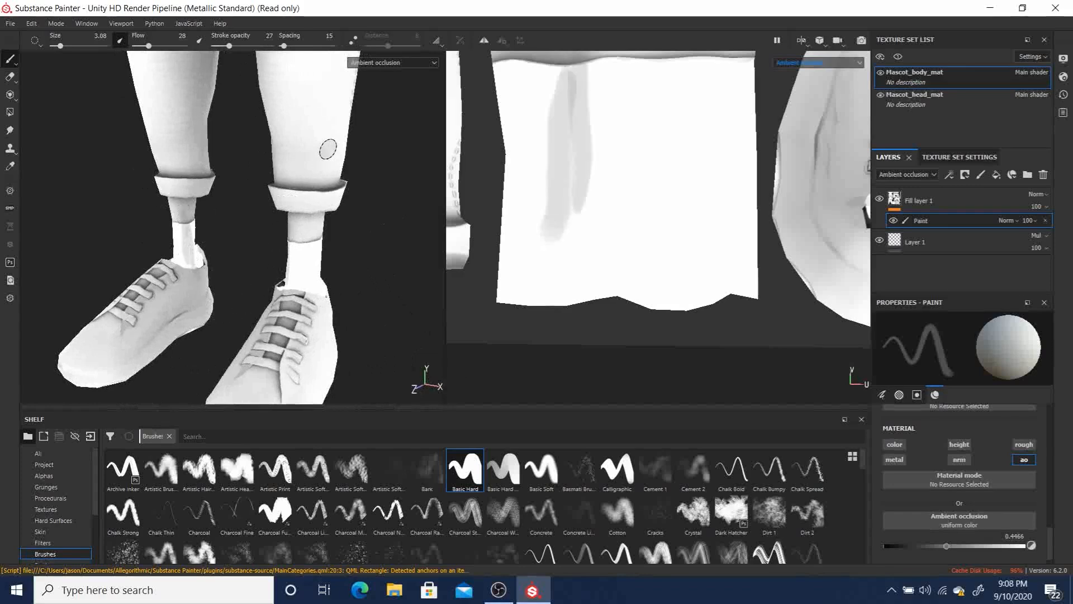
pyautogui.hotkey('ctrl', 'z')
pyautogui.hotkey('ctrl', 'z')
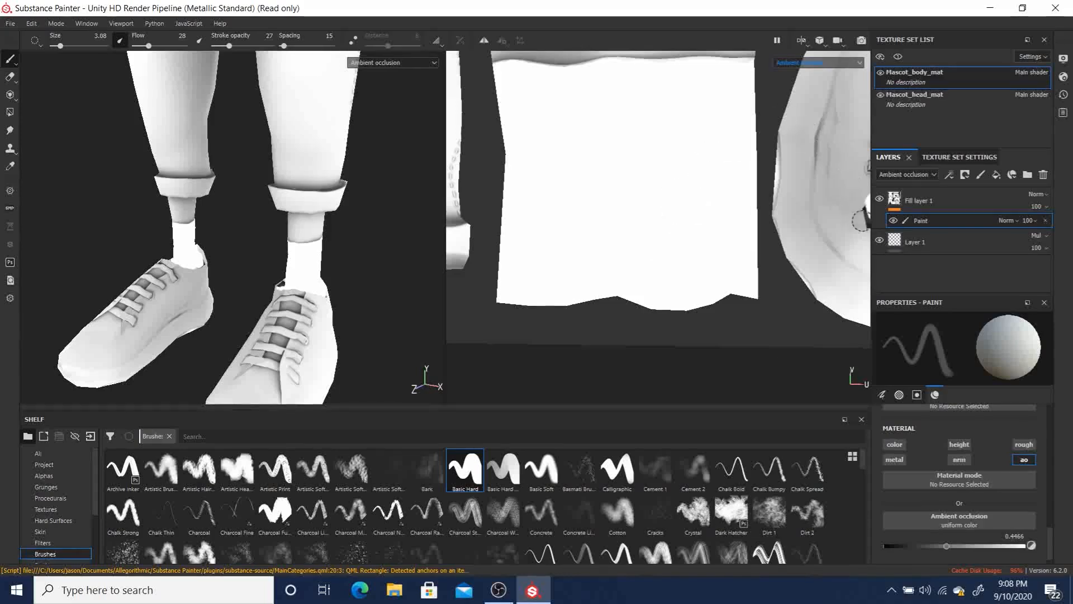
# - Add a second paint effect to Fill layer 1 and set its blending mode to Normal
pyautogui.rightClick(917, 201)
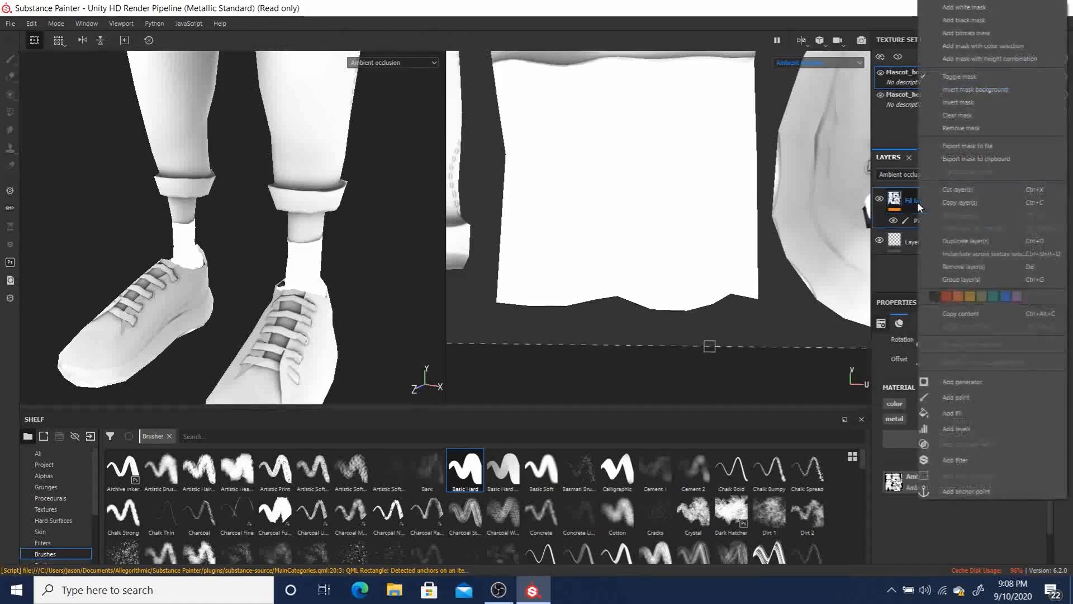
pyautogui.click(959, 397)
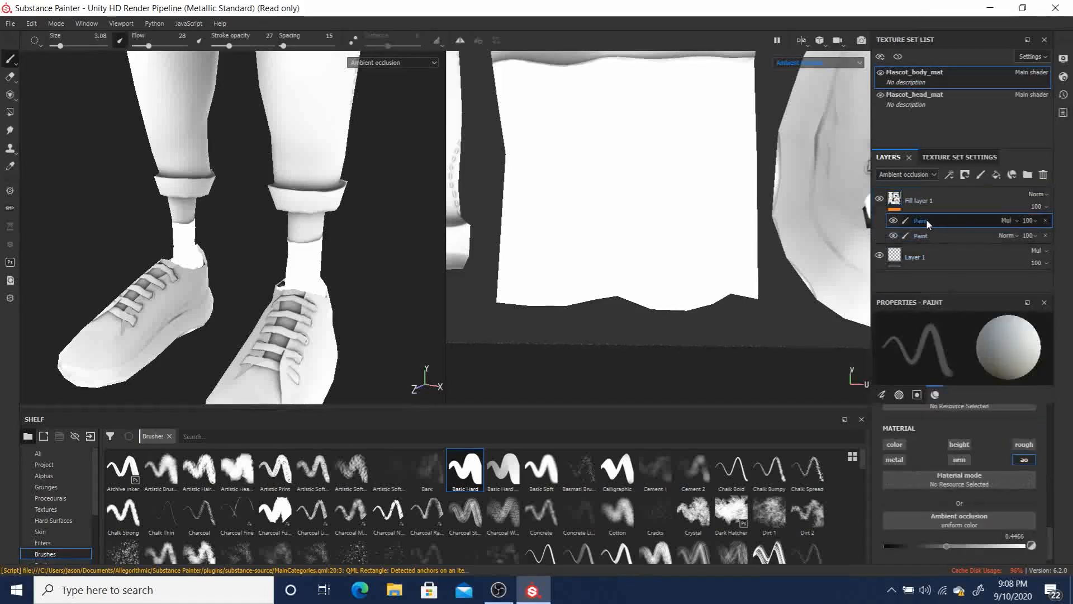
pyautogui.rightClick(925, 222)
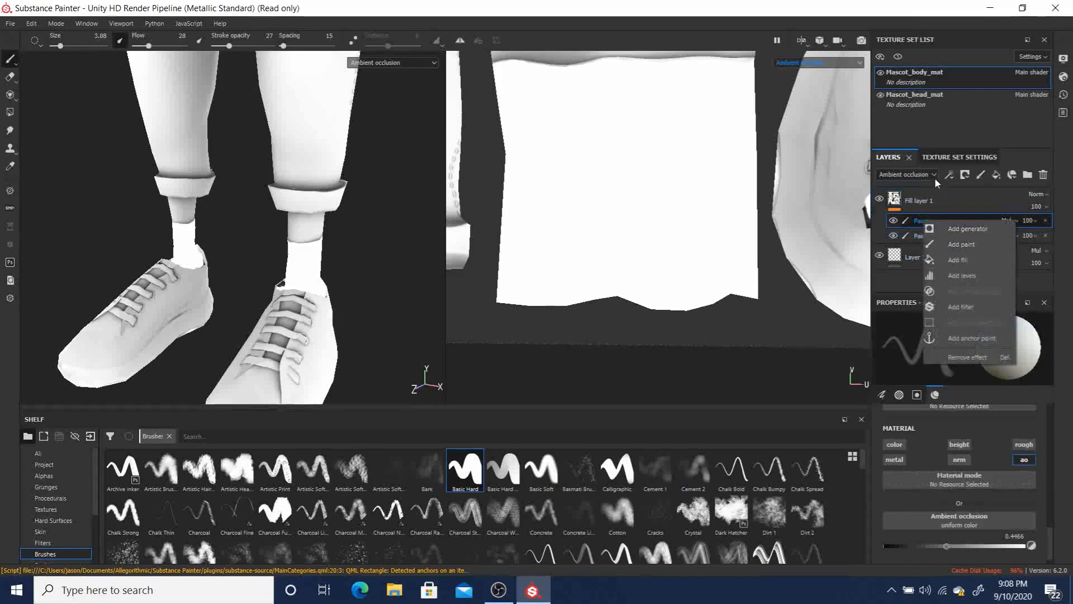
pyautogui.click(965, 176)
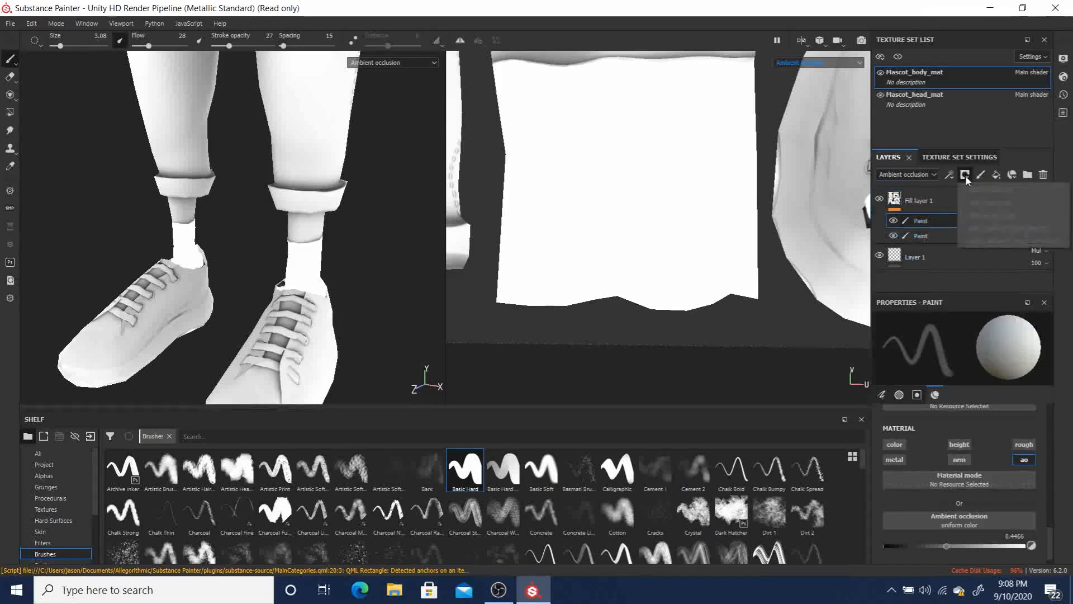
pyautogui.rightClick(923, 220)
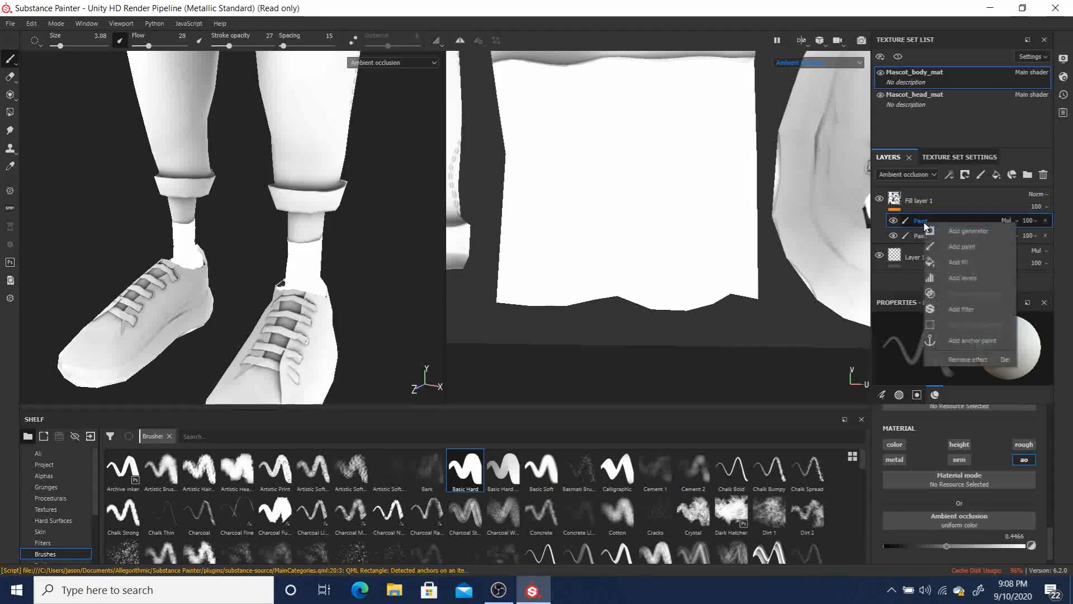
pyautogui.click(985, 220)
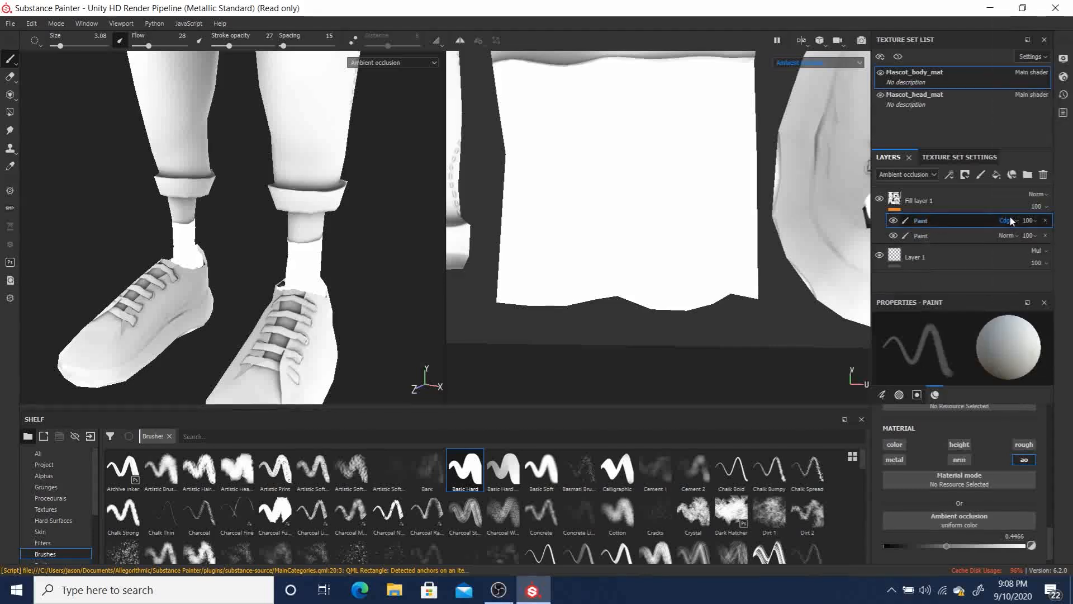
pyautogui.click(1009, 219)
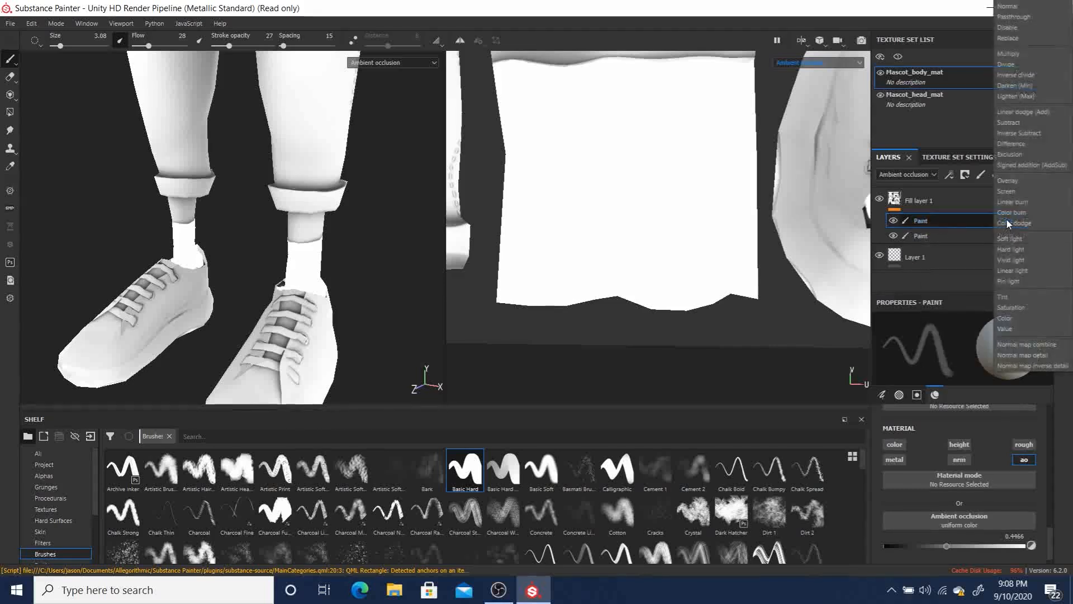
pyautogui.click(1008, 7)
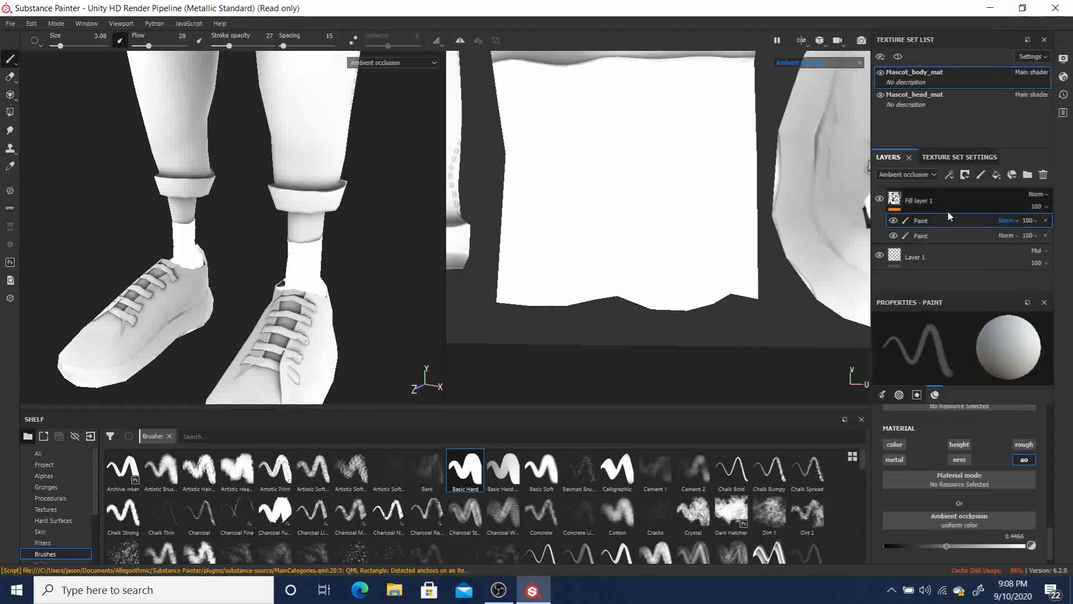
# - Try building up grey vertical strokes on the ankle UV island at flow 28, and undo them
pyautogui.moveTo(599, 137)
pyautogui.mouseDown()
pyautogui.moveTo(585, 235)
pyautogui.moveTo(599, 216)
pyautogui.moveTo(568, 158)
pyautogui.moveTo(678, 314)
pyautogui.mouseUp()
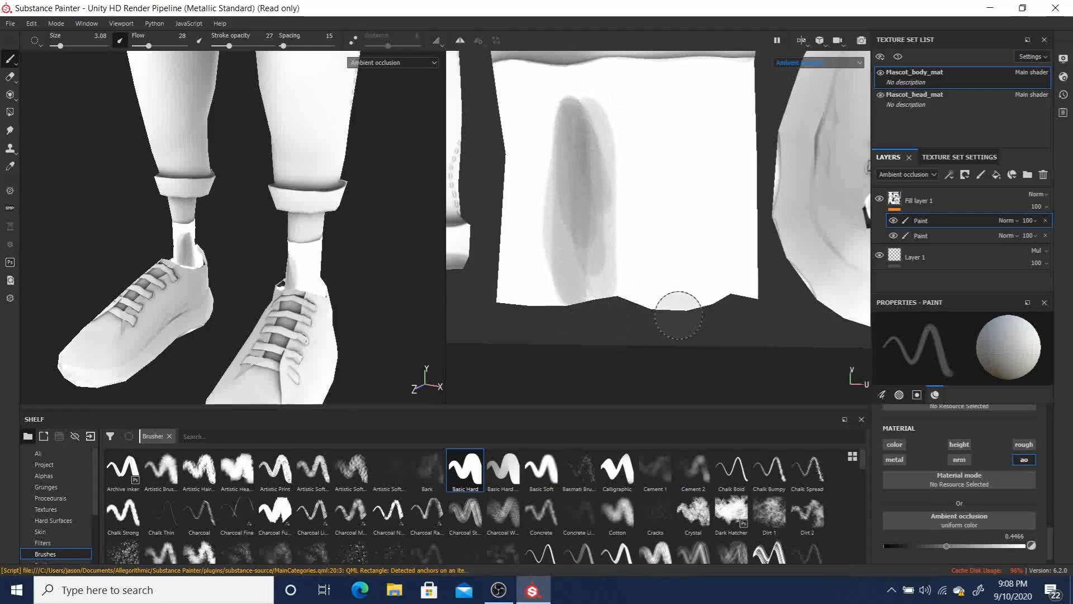
pyautogui.hotkey('ctrl', 'z')
pyautogui.hotkey('ctrl', 'z')
pyautogui.hotkey('ctrl', 'z')
pyautogui.hotkey('ctrl', 'z')
pyautogui.hotkey('ctrl', 'z')
pyautogui.hotkey('ctrl', 'z')
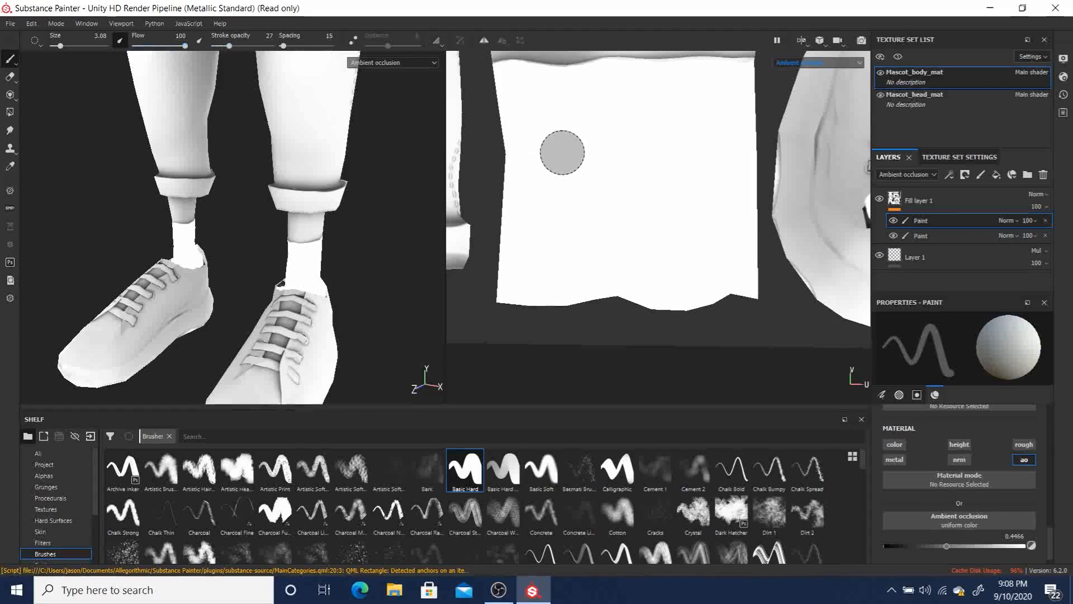
# - Try three overlapping diagonal grey strokes on the ankle UV island at flow 100, and undo them
pyautogui.moveTo(561, 115); pyautogui.dragTo(619, 301)
pyautogui.moveTo(584, 132); pyautogui.dragTo(634, 290)
pyautogui.moveTo(615, 164); pyautogui.dragTo(644, 288)
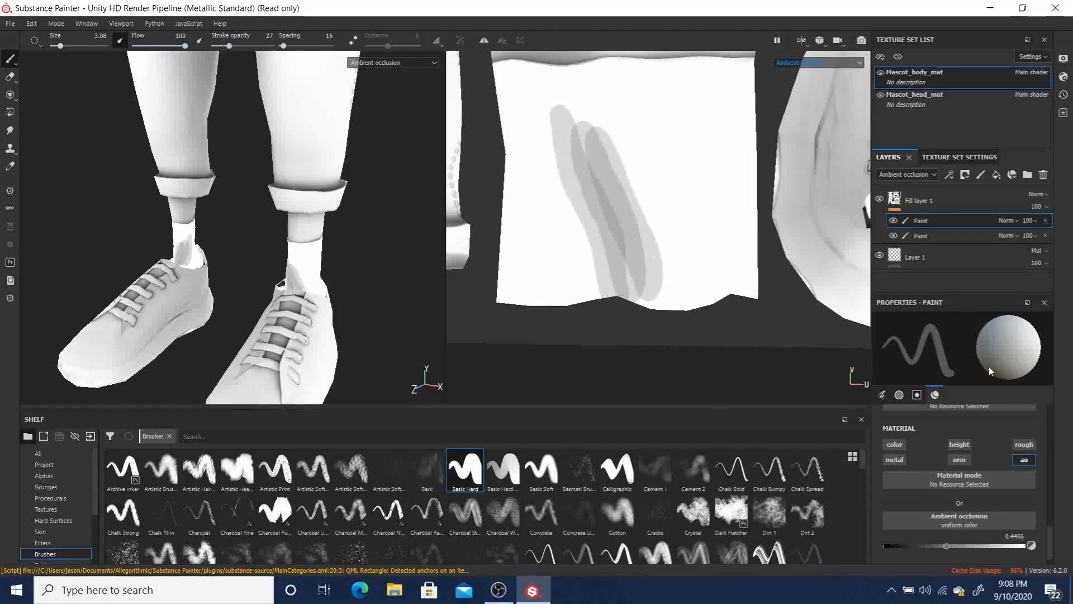
pyautogui.hotkey('ctrl', 'z')
pyautogui.hotkey('ctrl', 'z')
pyautogui.hotkey('ctrl', 'z')
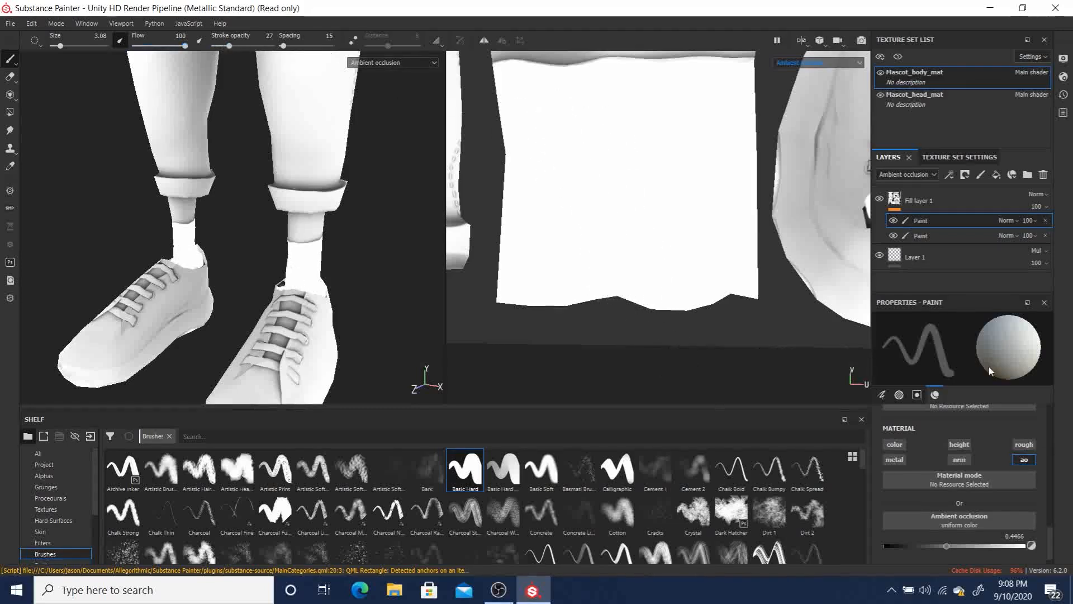
# - Paint a faint vertical grey streak on the ankle UV island at flow 1, and shade its lower band at flow 10
pyautogui.moveTo(160, 47); pyautogui.dragTo(134, 46)
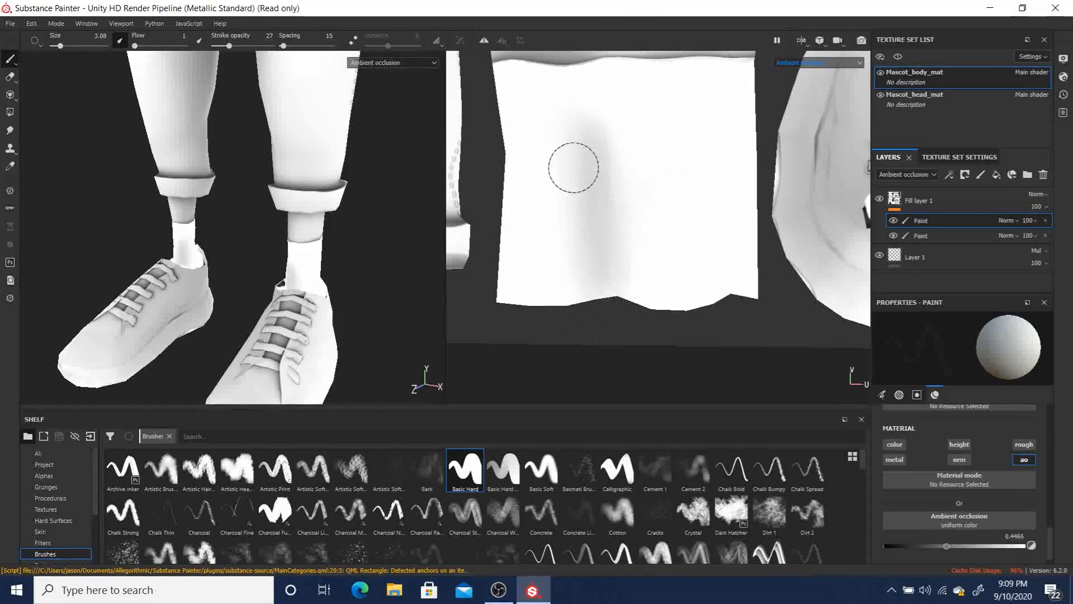
pyautogui.scroll(1, 585, 198)
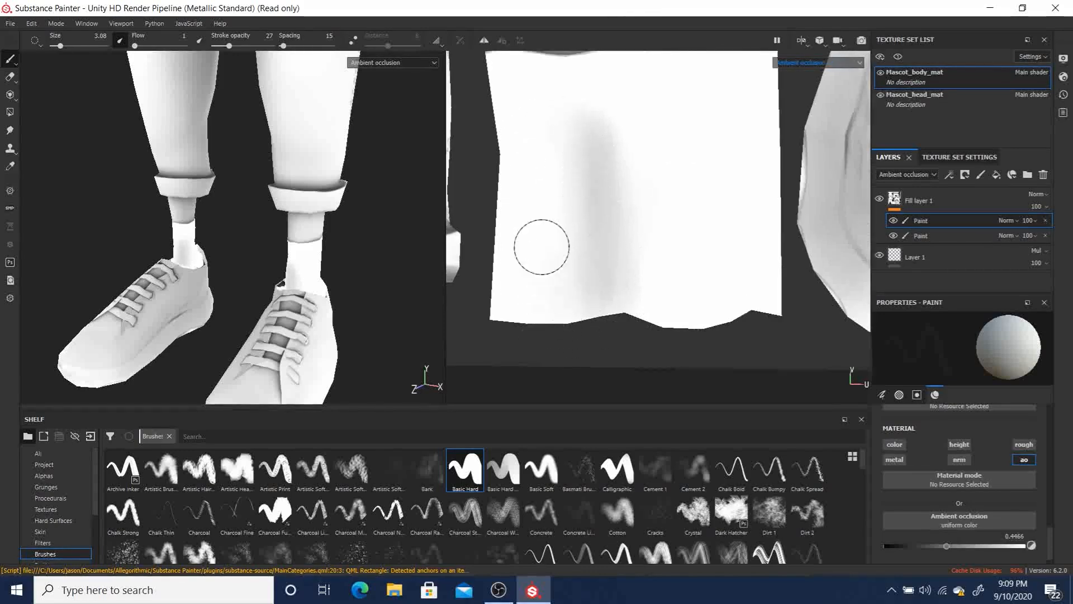
pyautogui.moveTo(133, 47); pyautogui.dragTo(140, 49)
pyautogui.moveTo(563, 237)
pyautogui.mouseDown()
pyautogui.moveTo(532, 285)
pyautogui.moveTo(503, 280)
pyautogui.moveTo(604, 260)
pyautogui.moveTo(661, 312)
pyautogui.moveTo(762, 257)
pyautogui.moveTo(701, 284)
pyautogui.moveTo(528, 263)
pyautogui.mouseUp()
pyautogui.moveTo(749, 285)
pyautogui.mouseDown()
pyautogui.moveTo(732, 307)
pyautogui.moveTo(690, 292)
pyautogui.moveTo(627, 316)
pyautogui.moveTo(529, 283)
pyautogui.moveTo(509, 290)
pyautogui.moveTo(556, 264)
pyautogui.moveTo(676, 300)
pyautogui.moveTo(762, 257)
pyautogui.moveTo(755, 230)
pyautogui.moveTo(735, 234)
pyautogui.moveTo(628, 295)
pyautogui.moveTo(527, 273)
pyautogui.moveTo(495, 228)
pyautogui.moveTo(630, 235)
pyautogui.moveTo(627, 306)
pyautogui.mouseUp()
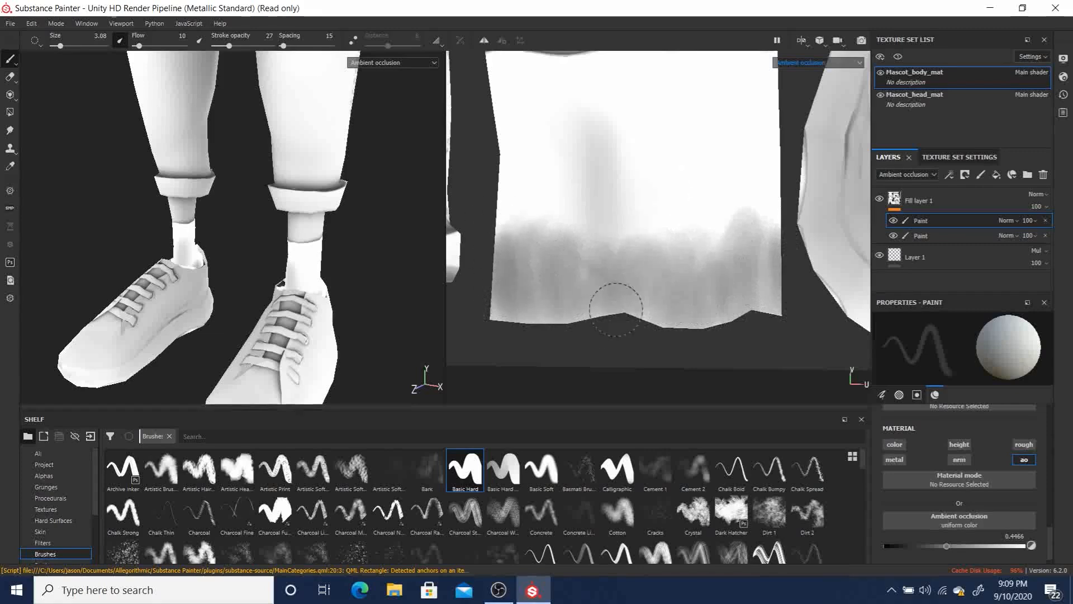
# - Extend the grey shading across the lower band and soften its upper edge with stroke opacity lowered to 11
pyautogui.moveTo(384, 256)
pyautogui.keyDown('alt'); pyautogui.mouseDown()
pyautogui.moveTo(570, 237)
pyautogui.moveTo(492, 334)
pyautogui.moveTo(421, 305)
pyautogui.moveTo(448, 282)
pyautogui.moveTo(385, 232)
pyautogui.moveTo(414, 235)
pyautogui.mouseUp(); pyautogui.keyUp('alt')
pyautogui.moveTo(583, 271)
pyautogui.mouseDown()
pyautogui.moveTo(637, 228)
pyautogui.moveTo(736, 227)
pyautogui.mouseUp()
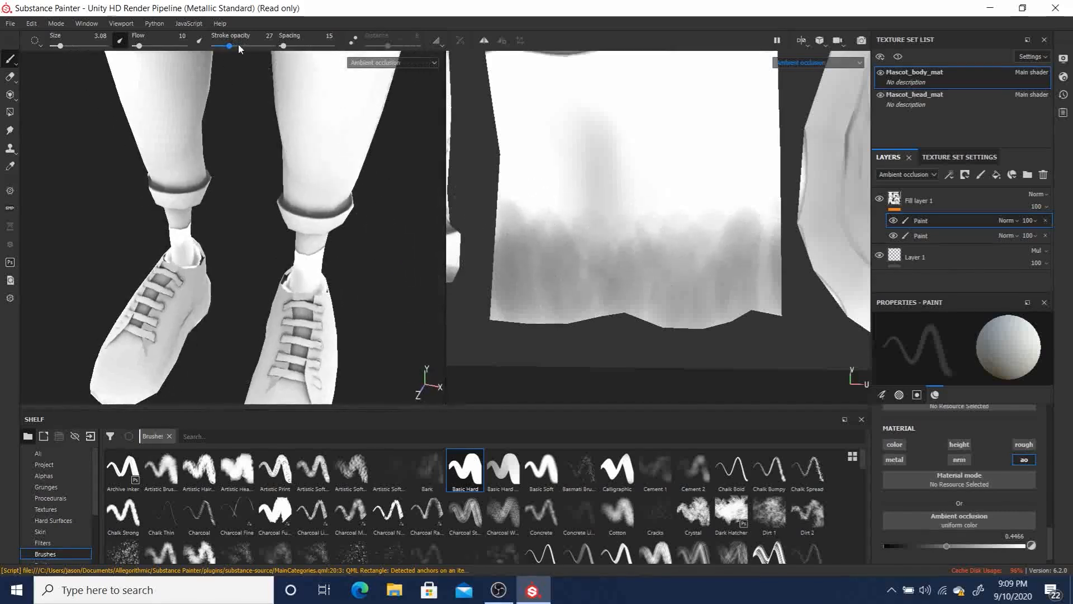
pyautogui.moveTo(225, 46); pyautogui.dragTo(222, 46)
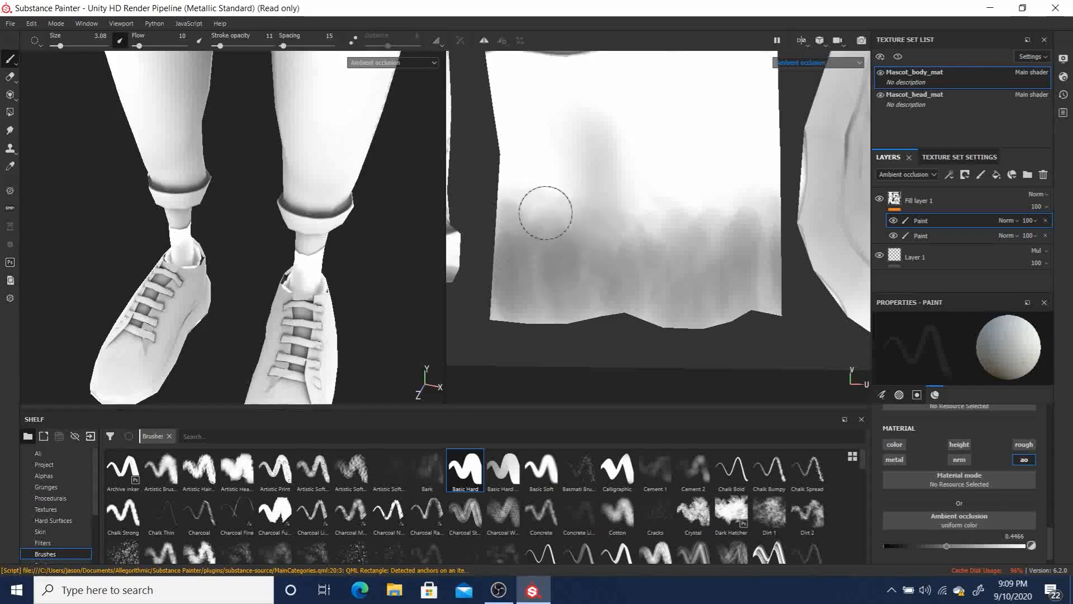
# - Try blending the upper edge of the grey shading with the Smudge tool
pyautogui.click(11, 132)
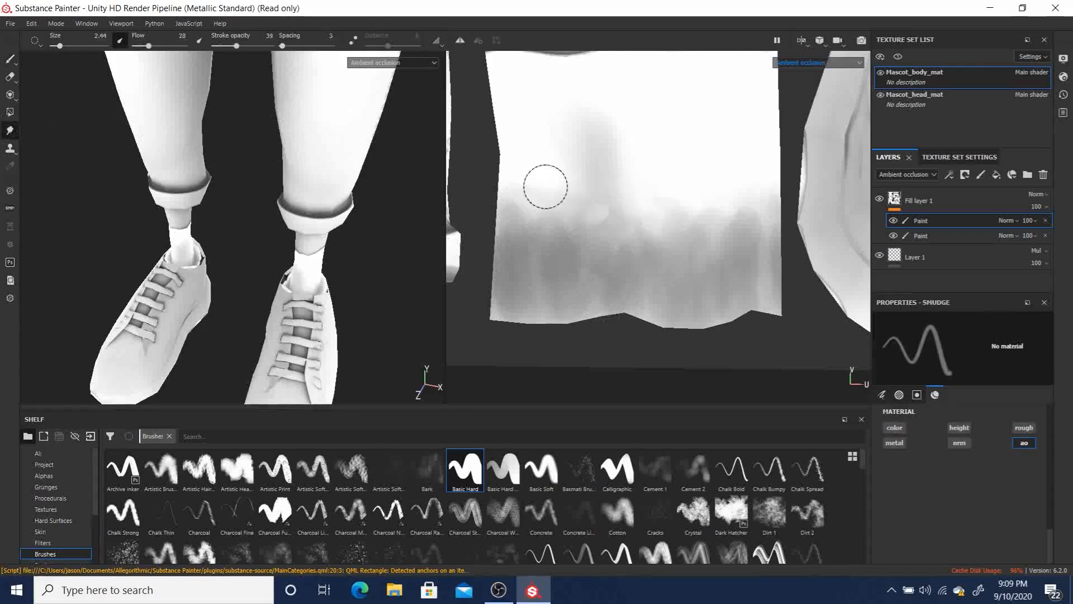
pyautogui.moveTo(573, 282)
pyautogui.mouseDown()
pyautogui.moveTo(558, 203)
pyautogui.moveTo(603, 256)
pyautogui.moveTo(580, 269)
pyautogui.moveTo(495, 236)
pyautogui.moveTo(663, 246)
pyautogui.moveTo(702, 208)
pyautogui.moveTo(753, 233)
pyautogui.moveTo(633, 249)
pyautogui.moveTo(624, 207)
pyautogui.mouseUp()
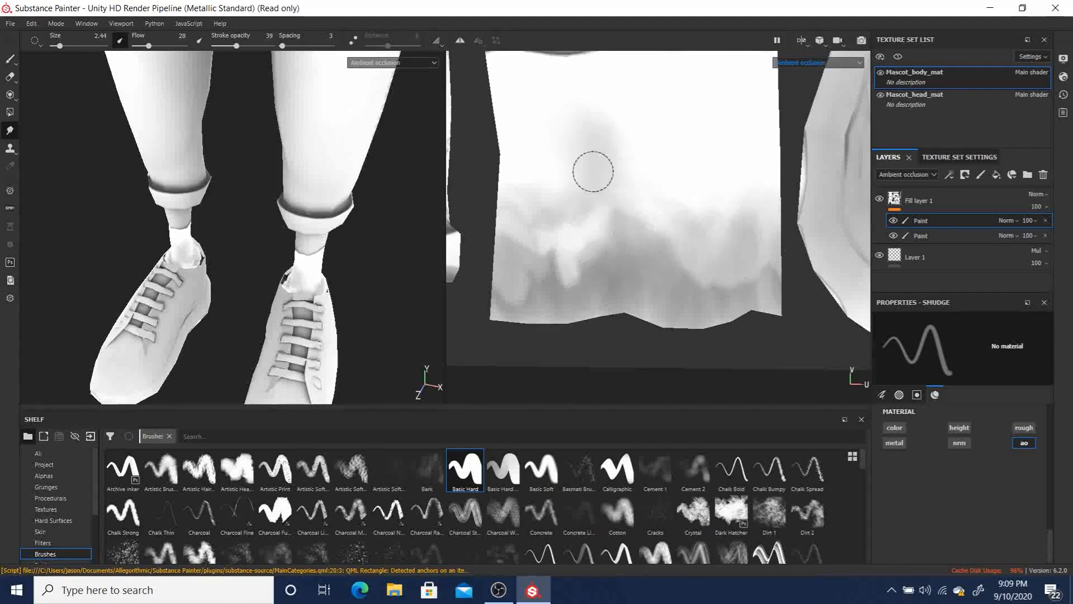
pyautogui.moveTo(541, 214)
pyautogui.mouseDown()
pyautogui.moveTo(531, 253)
pyautogui.moveTo(545, 256)
pyautogui.mouseUp()
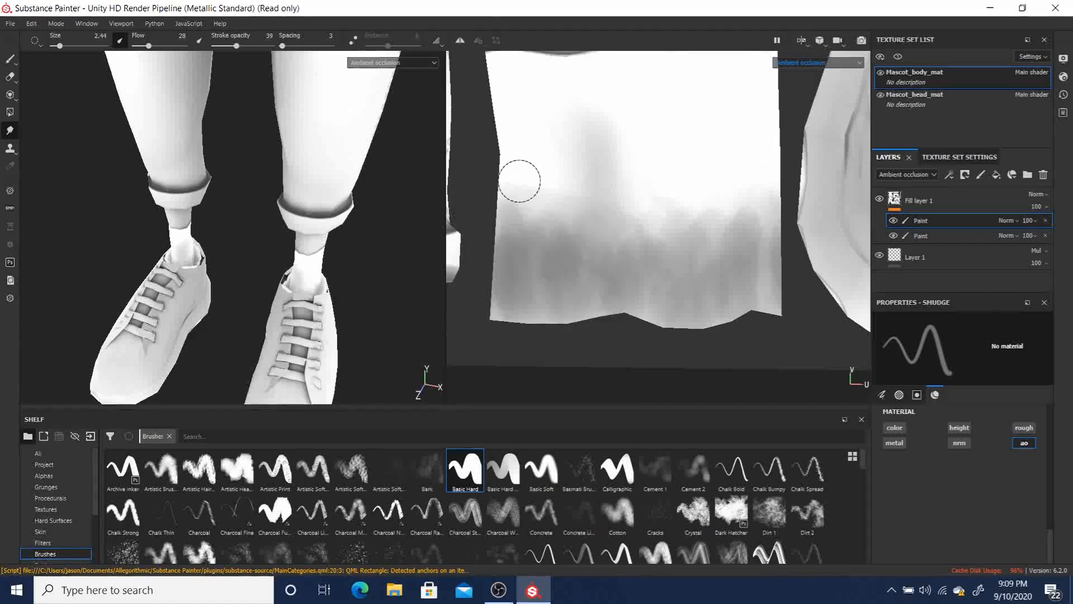
# - Switch to painting with the Basic Soft brush, undo its full-strength test strokes, and set stroke opacity to 21 and flow to 1
pyautogui.click(10, 60)
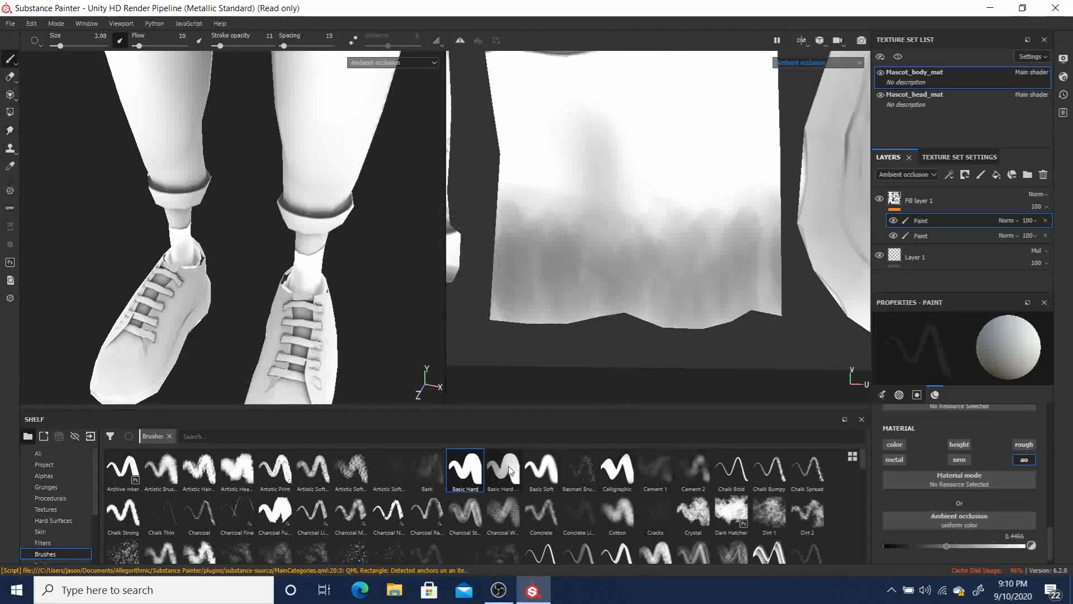
pyautogui.click(537, 471)
pyautogui.moveTo(562, 184); pyautogui.dragTo(575, 235)
pyautogui.click(752, 191)
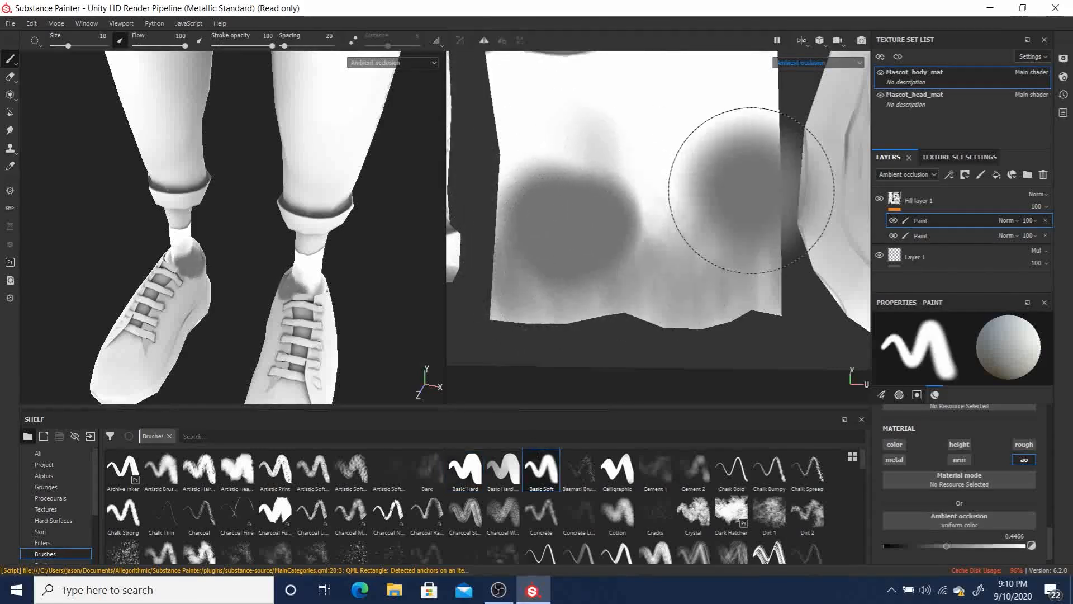
pyautogui.hotkey('ctrl', 'z')
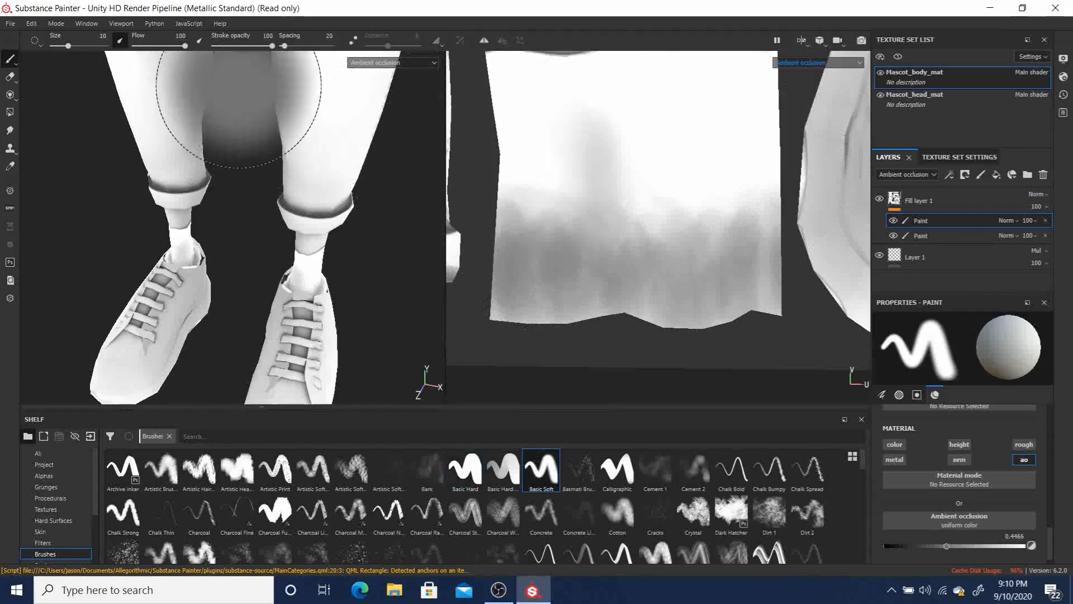
pyautogui.moveTo(238, 47); pyautogui.dragTo(123, 44)
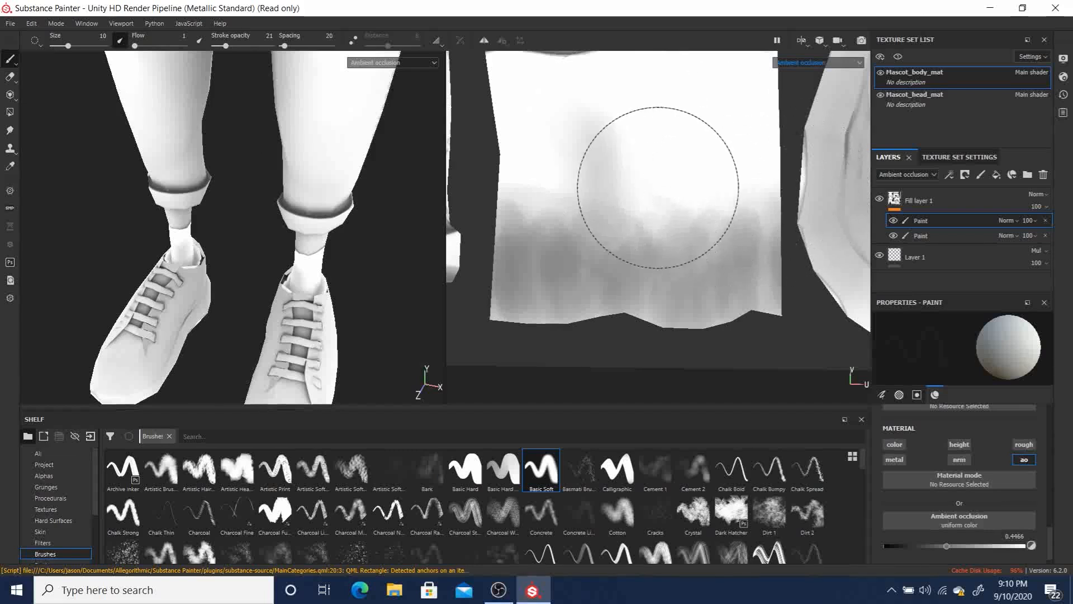
# - Raise the brush flow to 28 and paint more grey shading over the lower half of the ankle UV island
pyautogui.click(149, 51)
pyautogui.moveTo(564, 241)
pyautogui.mouseDown()
pyautogui.moveTo(549, 233)
pyautogui.moveTo(564, 224)
pyautogui.moveTo(679, 240)
pyautogui.moveTo(703, 268)
pyautogui.moveTo(584, 240)
pyautogui.moveTo(525, 247)
pyautogui.moveTo(678, 238)
pyautogui.moveTo(716, 211)
pyautogui.moveTo(625, 246)
pyautogui.moveTo(571, 156)
pyautogui.moveTo(568, 194)
pyautogui.moveTo(706, 292)
pyautogui.moveTo(718, 344)
pyautogui.moveTo(572, 272)
pyautogui.moveTo(682, 268)
pyautogui.mouseUp()
pyautogui.moveTo(609, 178)
pyautogui.mouseDown()
pyautogui.moveTo(590, 175)
pyautogui.moveTo(666, 116)
pyautogui.mouseUp()
pyautogui.moveTo(721, 142); pyautogui.dragTo(631, 176)
pyautogui.press('[')
pyautogui.moveTo(616, 108); pyautogui.dragTo(629, 189)
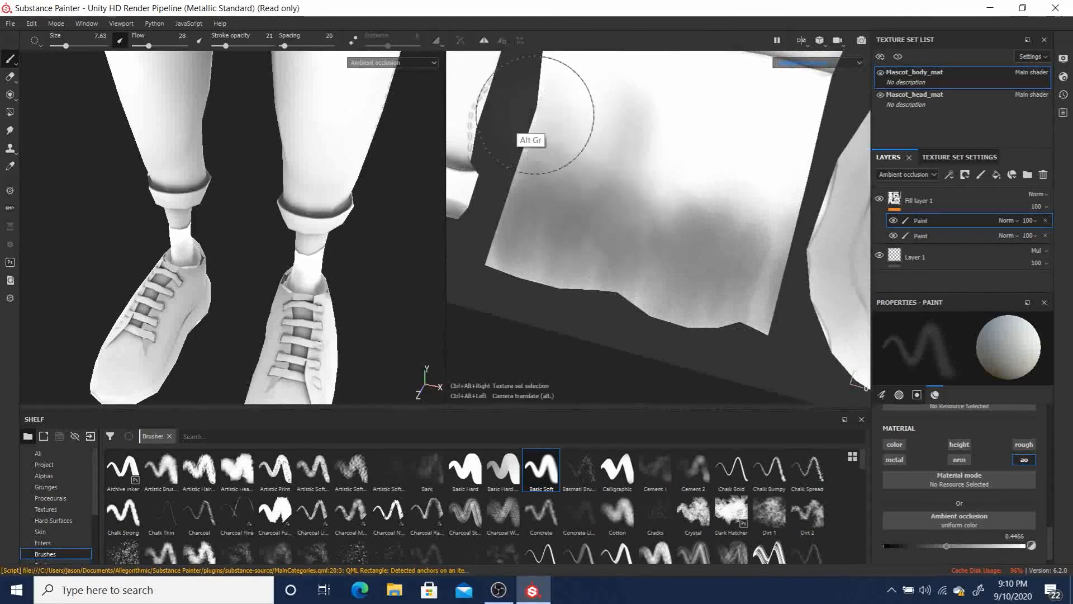
# - Paint soft vertical grey streaks up the ankle UV island below its cuff and blend them into the lower shading
pyautogui.keyDown('ctrl'); pyautogui.keyDown('alt'); pyautogui.moveTo(512, 111); pyautogui.dragTo(543, 273); pyautogui.keyUp('alt'); pyautogui.keyUp('ctrl')
pyautogui.moveTo(635, 238)
pyautogui.mouseDown()
pyautogui.moveTo(652, 270)
pyautogui.moveTo(635, 269)
pyautogui.moveTo(662, 215)
pyautogui.mouseUp()
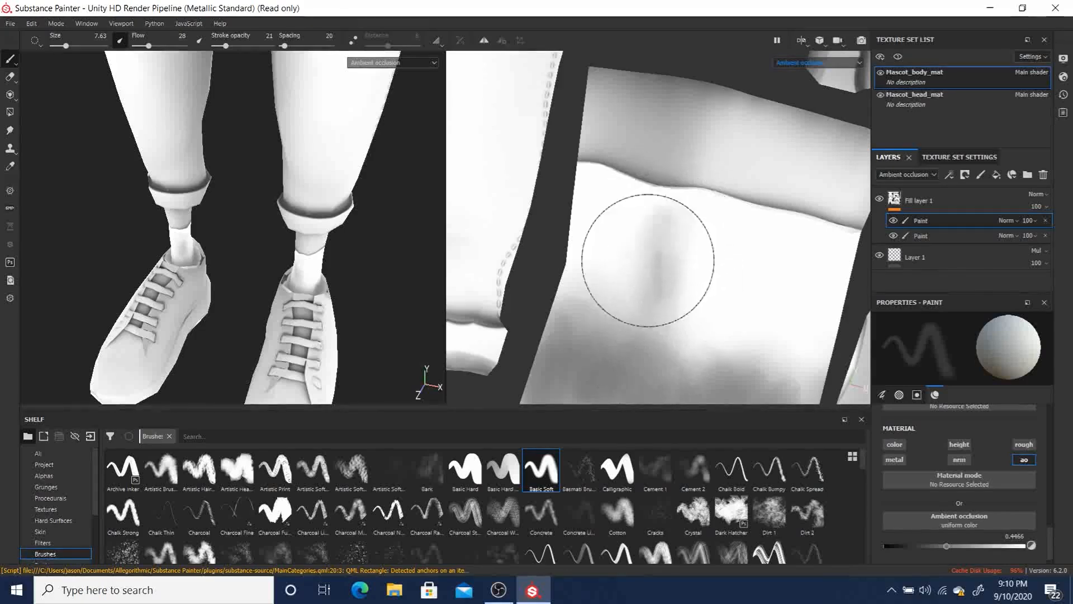
pyautogui.moveTo(633, 352)
pyautogui.mouseDown()
pyautogui.moveTo(630, 308)
pyautogui.moveTo(582, 286)
pyautogui.moveTo(596, 199)
pyautogui.moveTo(651, 338)
pyautogui.mouseUp()
pyautogui.moveTo(730, 224)
pyautogui.mouseDown()
pyautogui.moveTo(766, 286)
pyautogui.moveTo(695, 285)
pyautogui.moveTo(766, 251)
pyautogui.moveTo(790, 311)
pyautogui.moveTo(727, 237)
pyautogui.mouseUp()
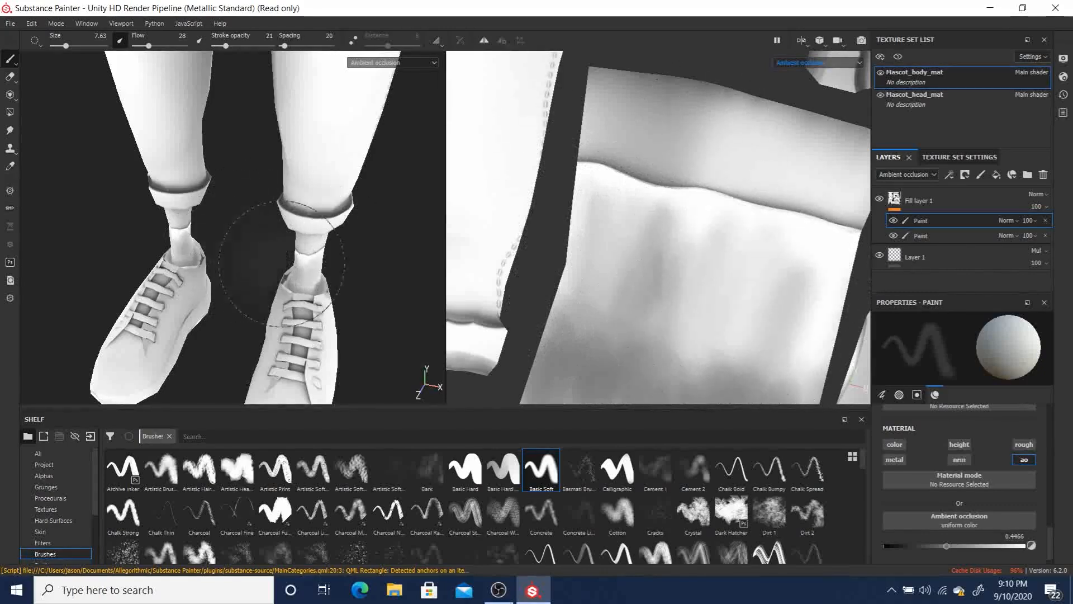
# - Check the shading on the ankle from the side and remove the upper Paint effect from Fill layer 1
pyautogui.moveTo(389, 268)
pyautogui.keyDown('alt'); pyautogui.mouseDown()
pyautogui.moveTo(403, 235)
pyautogui.moveTo(386, 199)
pyautogui.moveTo(501, 162)
pyautogui.moveTo(587, 177)
pyautogui.moveTo(692, 173)
pyautogui.moveTo(716, 196)
pyautogui.moveTo(577, 226)
pyautogui.moveTo(553, 184)
pyautogui.mouseUp(); pyautogui.keyUp('alt')
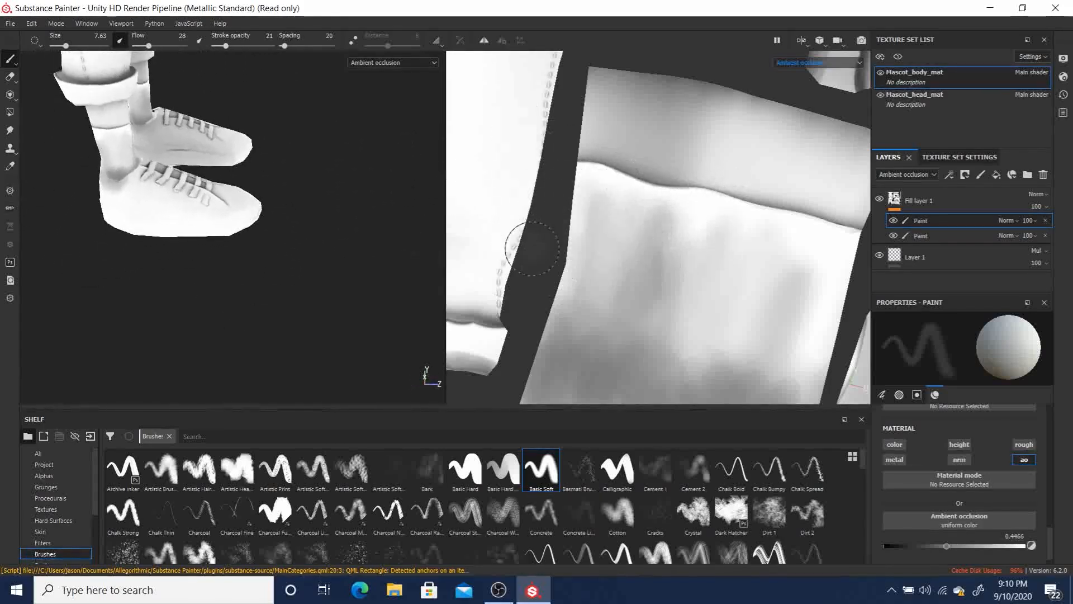
pyautogui.scroll(2, 671, 250)
pyautogui.scroll(-6, 685, 244)
pyautogui.keyDown('alt'); pyautogui.moveTo(669, 237); pyautogui.dragTo(600, 198, button='middle'); pyautogui.keyUp('alt')
pyautogui.press('ctrl')
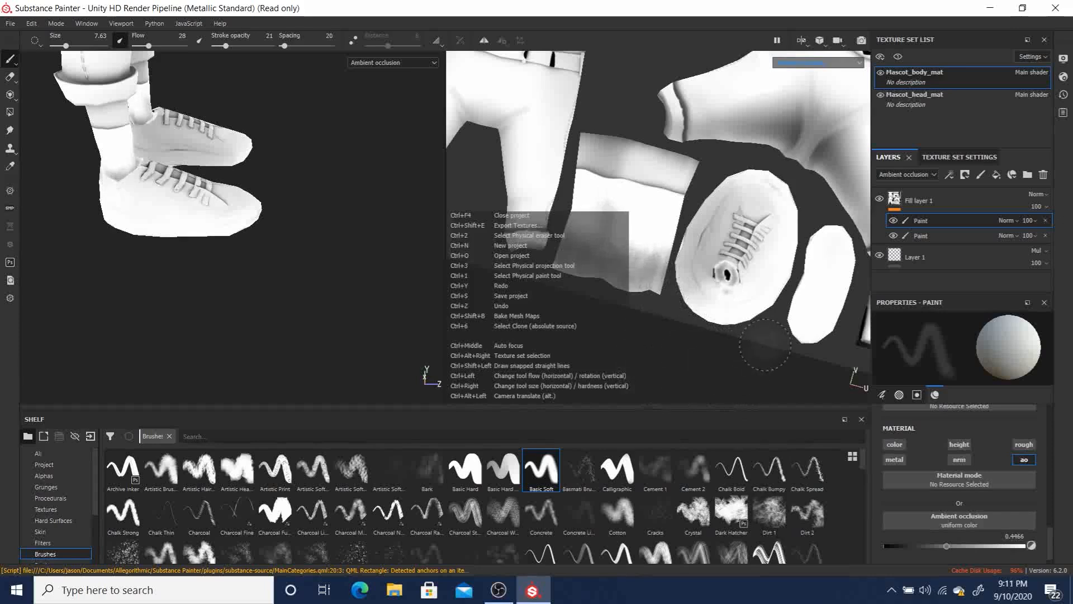
pyautogui.click(1045, 220)
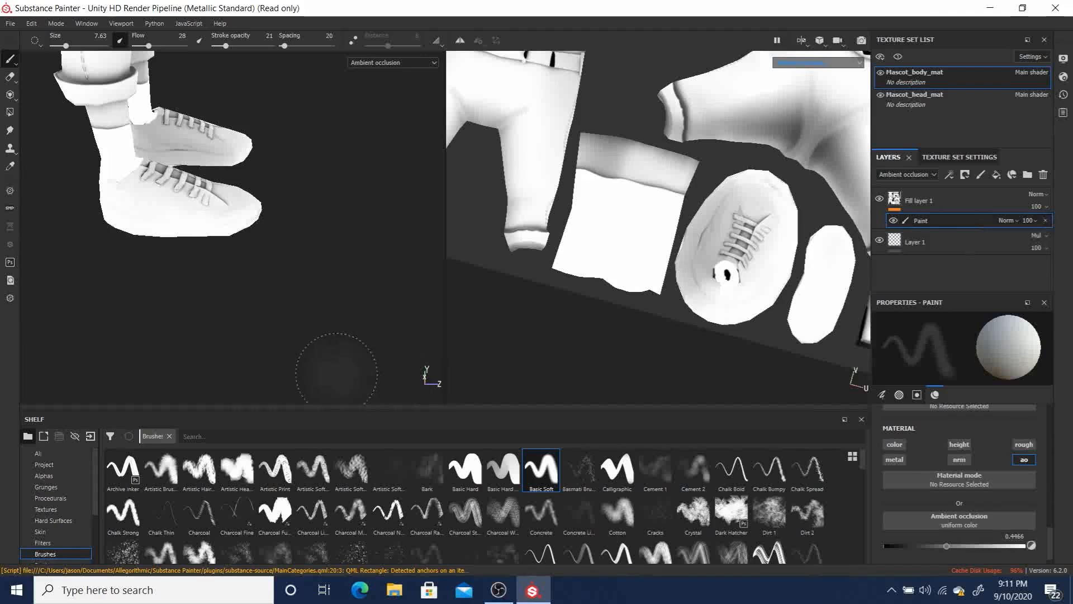
# - Examine the ambient occlusion over the shoes, legs, belt and upper body, and across the full UV layout
pyautogui.keyDown('alt'); pyautogui.moveTo(228, 299); pyautogui.dragTo(180, 245); pyautogui.keyUp('alt')
pyautogui.keyDown('alt'); pyautogui.moveTo(180, 245); pyautogui.dragTo(127, 230, button='right'); pyautogui.keyUp('alt')
pyautogui.keyDown('alt'); pyautogui.moveTo(267, 229); pyautogui.dragTo(14, 194, button='right'); pyautogui.keyUp('alt')
pyautogui.keyDown('alt'); pyautogui.moveTo(173, 210); pyautogui.dragTo(174, 268, button='middle'); pyautogui.keyUp('alt')
pyautogui.keyDown('alt'); pyautogui.moveTo(193, 266); pyautogui.dragTo(318, 205); pyautogui.keyUp('alt')
pyautogui.keyDown('alt'); pyautogui.moveTo(317, 205); pyautogui.dragTo(326, 258, button='middle'); pyautogui.keyUp('alt')
pyautogui.keyDown('alt'); pyautogui.moveTo(326, 258); pyautogui.dragTo(377, 296); pyautogui.keyUp('alt')
pyautogui.keyDown('alt'); pyautogui.moveTo(235, 263); pyautogui.dragTo(244, 272, button='middle'); pyautogui.keyUp('alt')
pyautogui.keyDown('alt'); pyautogui.moveTo(263, 316); pyautogui.dragTo(328, 419, button='right'); pyautogui.keyUp('alt')
pyautogui.keyDown('alt'); pyautogui.moveTo(307, 242); pyautogui.dragTo(251, 243); pyautogui.keyUp('alt')
pyautogui.keyDown('alt'); pyautogui.moveTo(319, 183); pyautogui.dragTo(275, 273, button='middle'); pyautogui.keyUp('alt')
pyautogui.keyDown('alt'); pyautogui.moveTo(270, 242); pyautogui.dragTo(265, 259); pyautogui.keyUp('alt')
pyautogui.keyDown('alt'); pyautogui.moveTo(264, 180); pyautogui.dragTo(262, 303, button='middle'); pyautogui.keyUp('alt')
pyautogui.keyDown('alt'); pyautogui.moveTo(281, 349); pyautogui.dragTo(289, 322); pyautogui.keyUp('alt')
pyautogui.keyDown('alt'); pyautogui.moveTo(289, 254); pyautogui.dragTo(293, 107, button='middle'); pyautogui.keyUp('alt')
pyautogui.keyDown('alt'); pyautogui.moveTo(721, 215); pyautogui.dragTo(365, 157, button='right'); pyautogui.keyUp('alt')
pyautogui.keyDown('alt'); pyautogui.moveTo(642, 152); pyautogui.dragTo(568, 260, button='middle'); pyautogui.keyUp('alt')
pyautogui.keyDown('alt'); pyautogui.moveTo(605, 251); pyautogui.dragTo(680, 250, button='right'); pyautogui.keyUp('alt')
pyautogui.moveTo(637, 232)
pyautogui.keyDown('alt'); pyautogui.mouseDown()
pyautogui.moveTo(714, 242)
pyautogui.moveTo(622, 226)
pyautogui.mouseUp(); pyautogui.keyUp('alt')
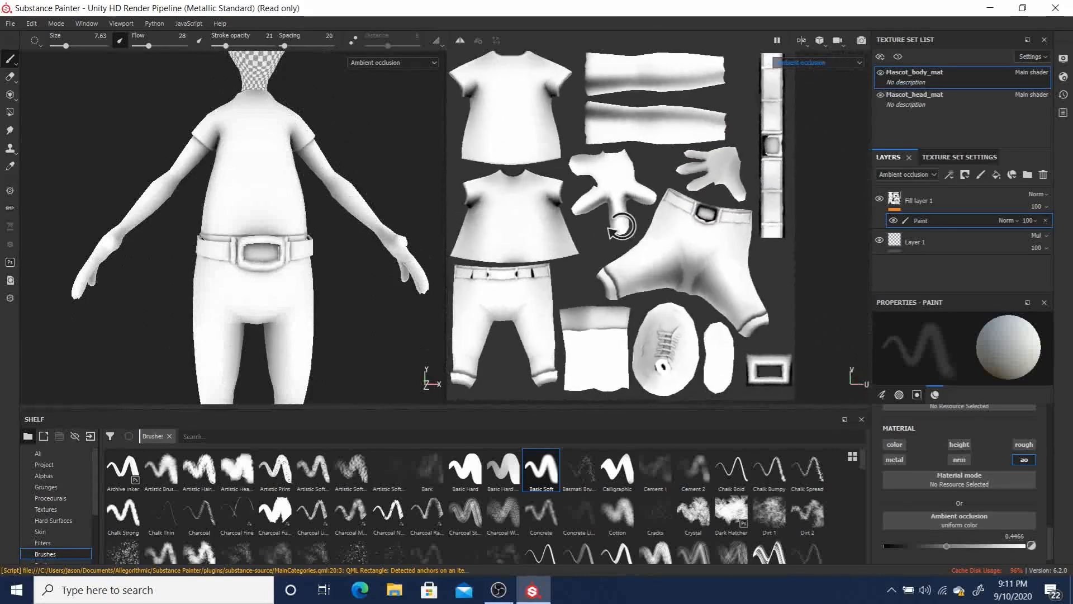
# - Examine the shoe's ankle opening and laces up close on both the UV island and the 3D model
pyautogui.keyDown('alt'); pyautogui.moveTo(659, 256); pyautogui.dragTo(672, 242, button='middle'); pyautogui.keyUp('alt')
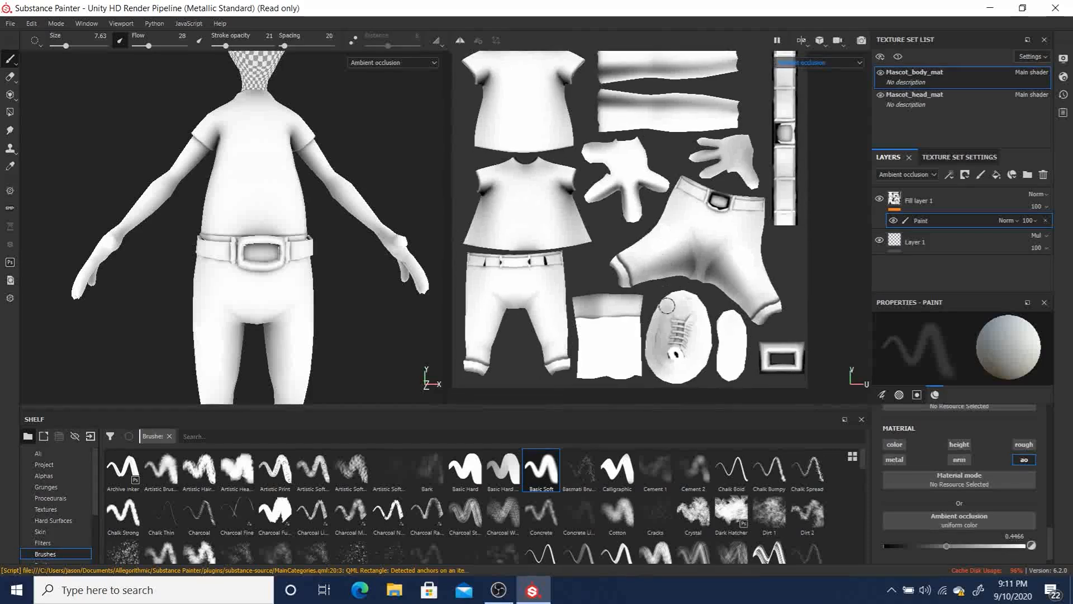
pyautogui.keyDown('alt'); pyautogui.moveTo(675, 361); pyautogui.dragTo(658, 246, button='middle'); pyautogui.keyUp('alt')
pyautogui.keyDown('alt'); pyautogui.moveTo(658, 247); pyautogui.dragTo(747, 320, button='right'); pyautogui.keyUp('alt')
pyautogui.scroll(6, 746, 320)
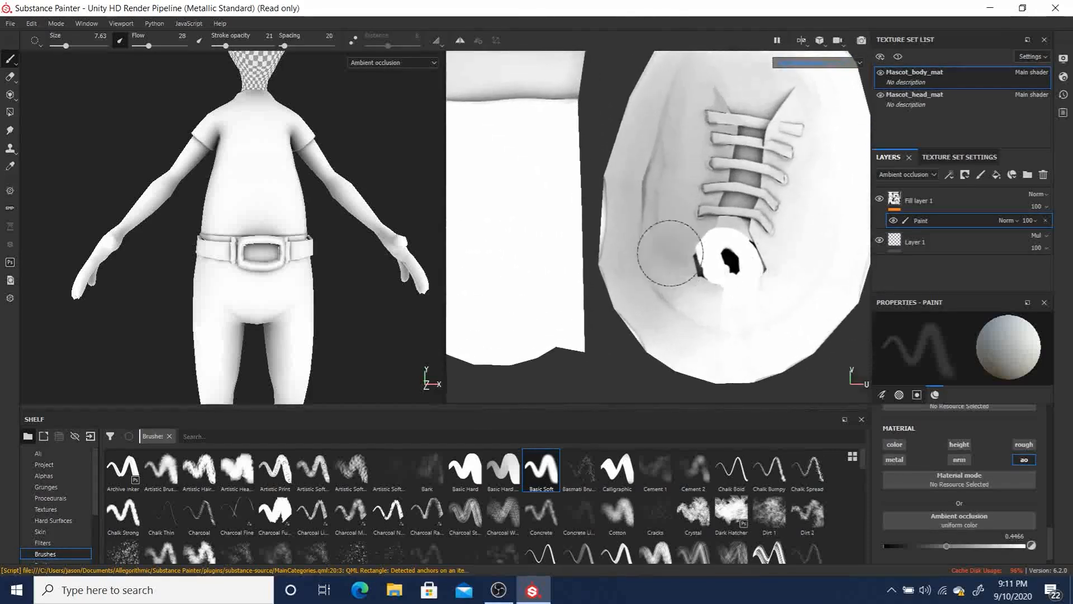
pyautogui.keyDown('alt'); pyautogui.moveTo(516, 246); pyautogui.dragTo(643, 266, button='right'); pyautogui.keyUp('alt')
pyautogui.keyDown('alt'); pyautogui.moveTo(202, 380); pyautogui.dragTo(187, 229, button='middle'); pyautogui.keyUp('alt')
pyautogui.moveTo(193, 246)
pyautogui.keyDown('alt'); pyautogui.mouseDown()
pyautogui.moveTo(197, 275)
pyautogui.moveTo(347, 287)
pyautogui.moveTo(119, 324)
pyautogui.moveTo(11, 327)
pyautogui.moveTo(135, 318)
pyautogui.mouseUp(); pyautogui.keyUp('alt')
pyautogui.keyDown('alt'); pyautogui.moveTo(136, 319); pyautogui.dragTo(551, 443, button='right'); pyautogui.keyUp('alt')
pyautogui.keyDown('alt'); pyautogui.moveTo(297, 363); pyautogui.dragTo(241, 230, button='middle'); pyautogui.keyUp('alt')
pyautogui.keyDown('alt'); pyautogui.moveTo(240, 240); pyautogui.dragTo(635, 470, button='right'); pyautogui.keyUp('alt')
pyautogui.keyDown('alt'); pyautogui.moveTo(135, 310); pyautogui.dragTo(67, 325); pyautogui.keyUp('alt')
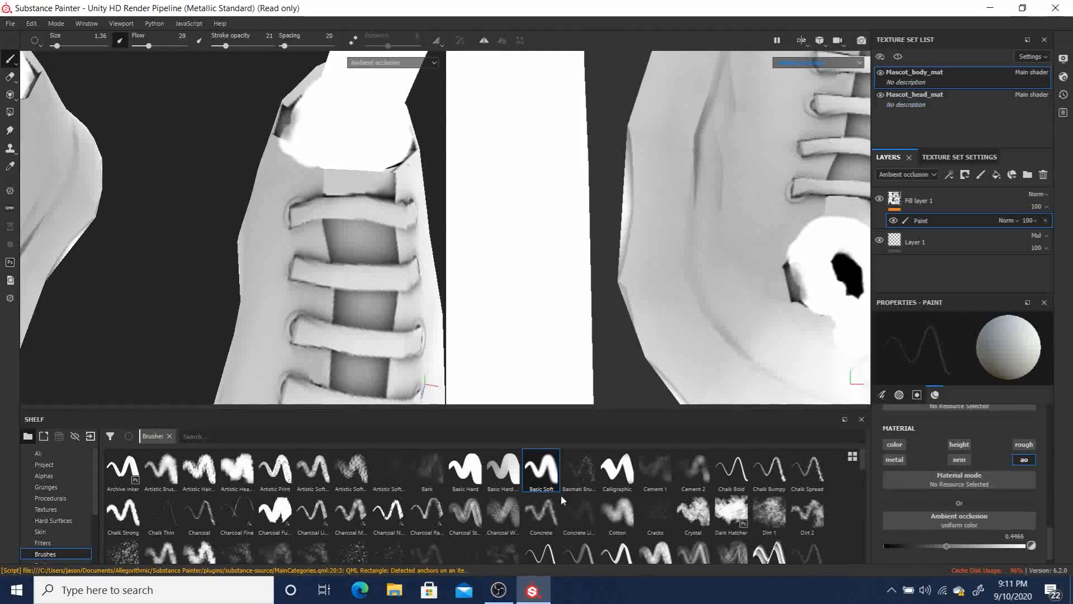
# - Choose the Basic Hard brush, set its ambient occlusion value to 1 and shrink its size to 0.93
pyautogui.click(462, 472)
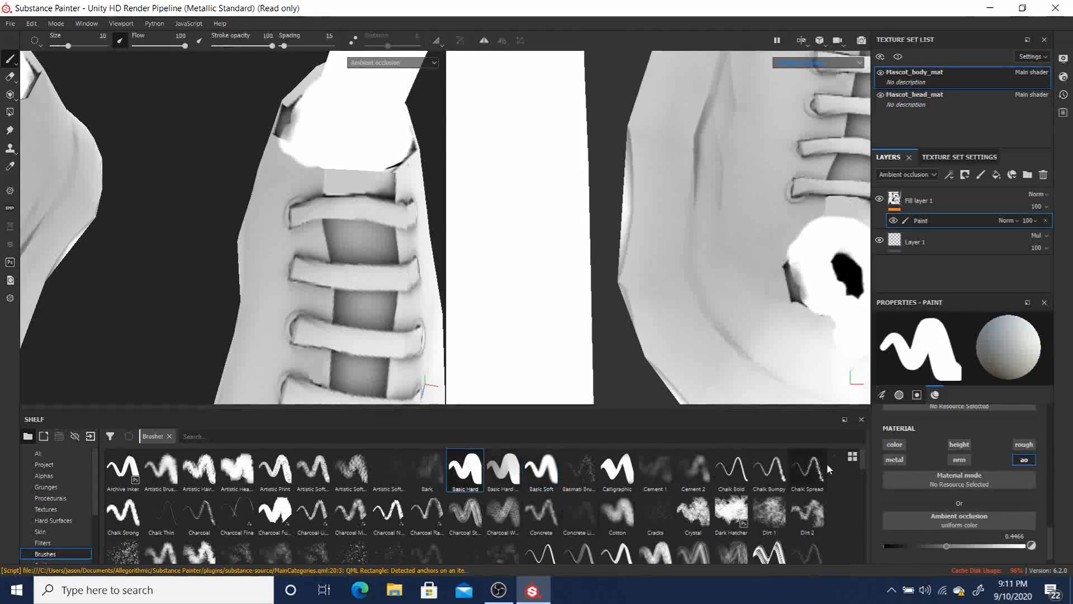
pyautogui.moveTo(956, 547); pyautogui.dragTo(1030, 546)
pyautogui.press('[')
pyautogui.press('[')
pyautogui.press('[')
pyautogui.press('[')
pyautogui.press('[')
pyautogui.press('[')
pyautogui.press('[')
pyautogui.press('[')
pyautogui.press('[')
pyautogui.press('[')
pyautogui.press('[')
pyautogui.press('[')
pyautogui.press('[')
pyautogui.press('[')
pyautogui.press('[')
pyautogui.press('[')
pyautogui.press('[')
pyautogui.press('[')
pyautogui.press('[')
pyautogui.press('[')
pyautogui.press('[')
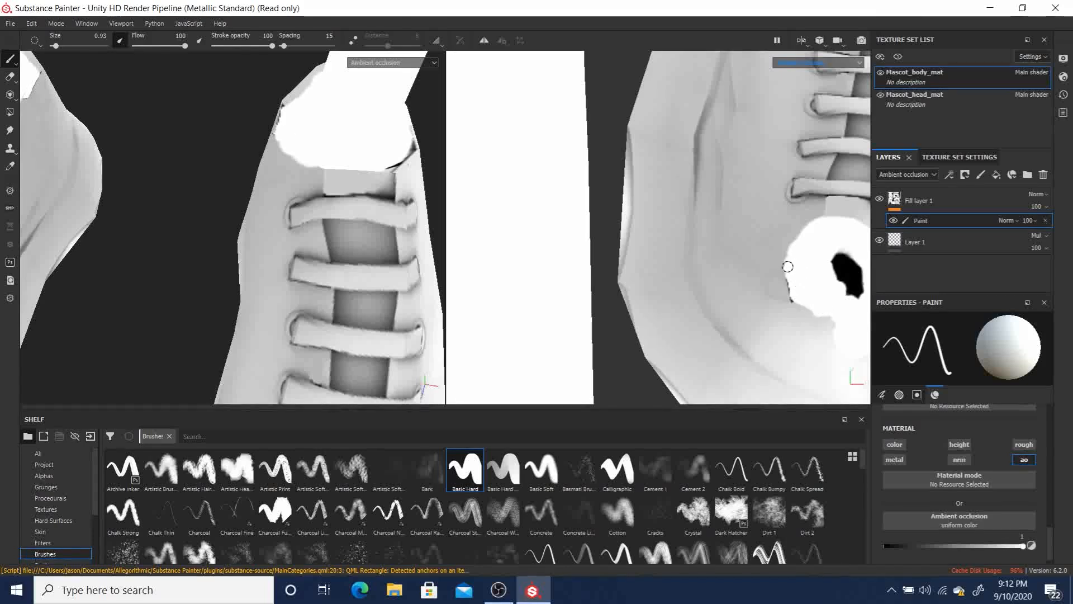
# - Try painting white over the dark gap beside the ankle hole, and undo back to before the Paint effect removal
pyautogui.moveTo(793, 292); pyautogui.dragTo(797, 293)
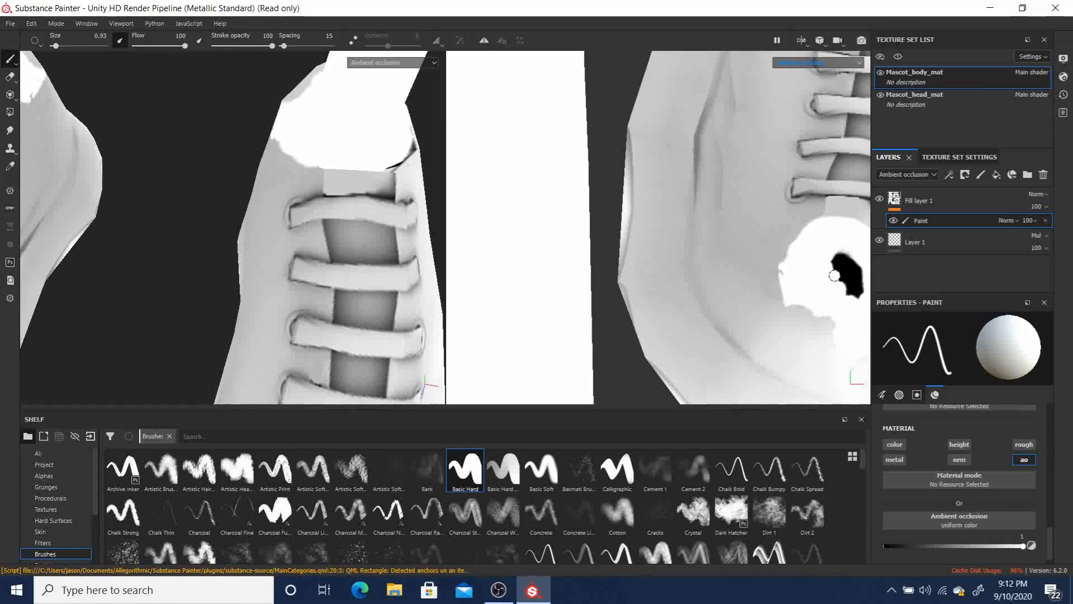
pyautogui.hotkey('ctrl', 'z')
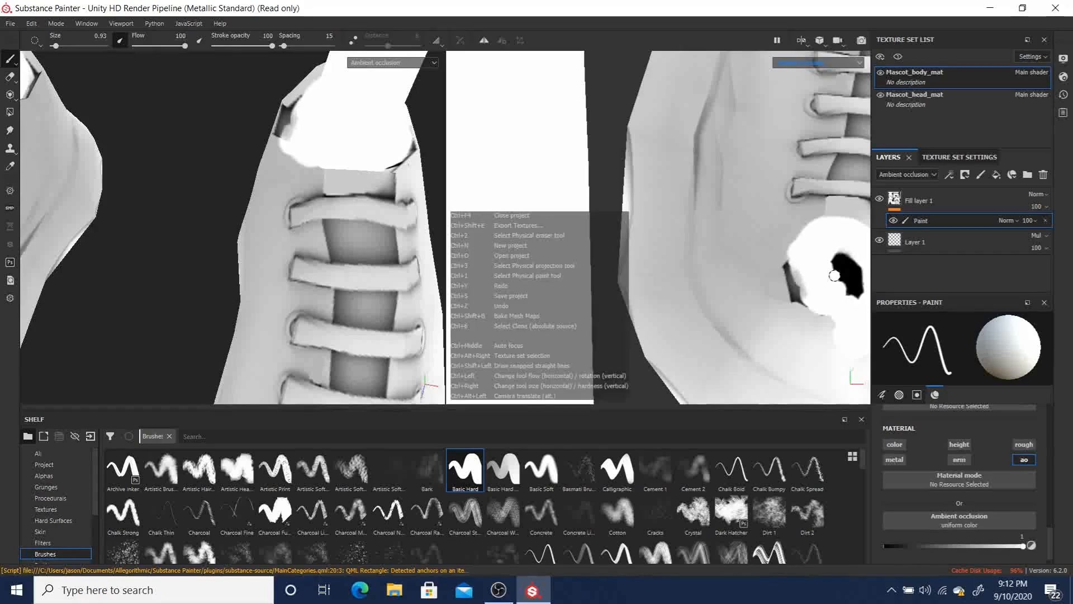
pyautogui.hotkey('ctrl', 'z')
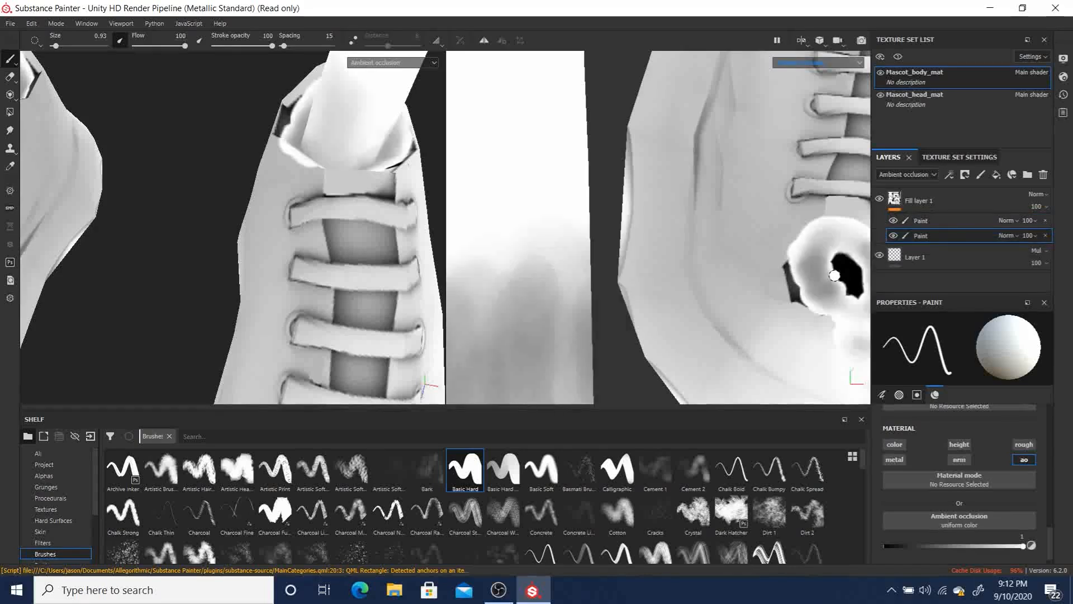
# - Try removing both Paint effects from Fill layer 1 and undo the two removals
pyautogui.click(1046, 236)
pyautogui.click(1045, 222)
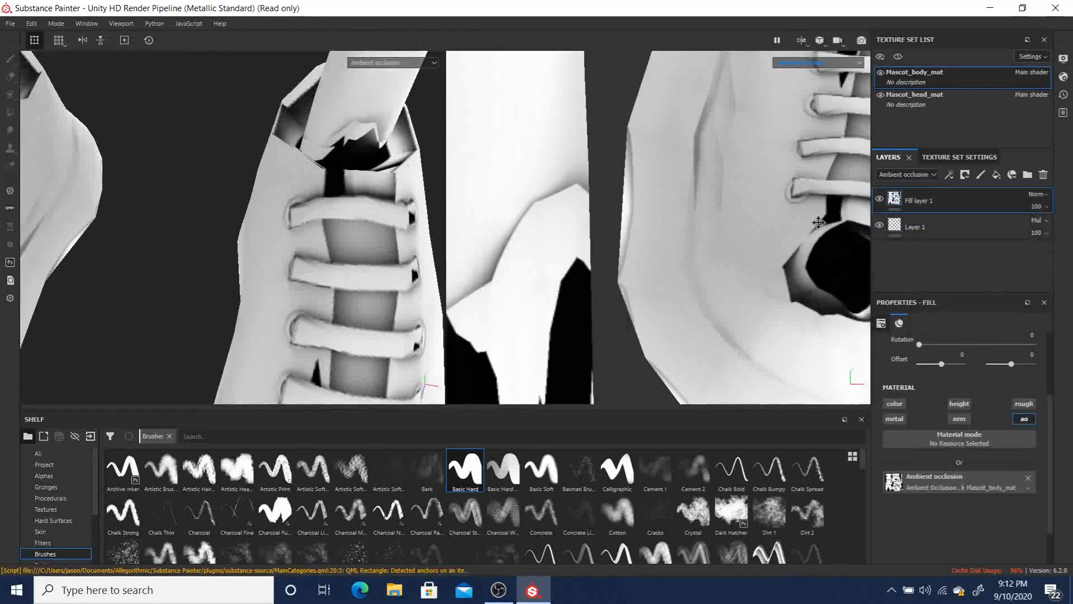
pyautogui.hotkey('ctrl', 'z')
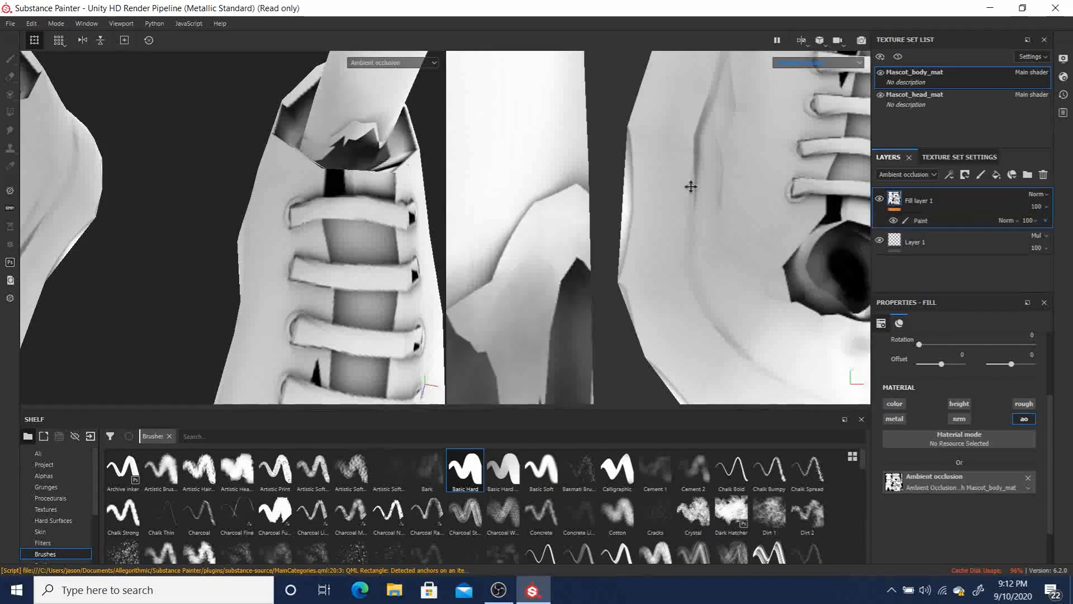
pyautogui.hotkey('ctrl', 'z')
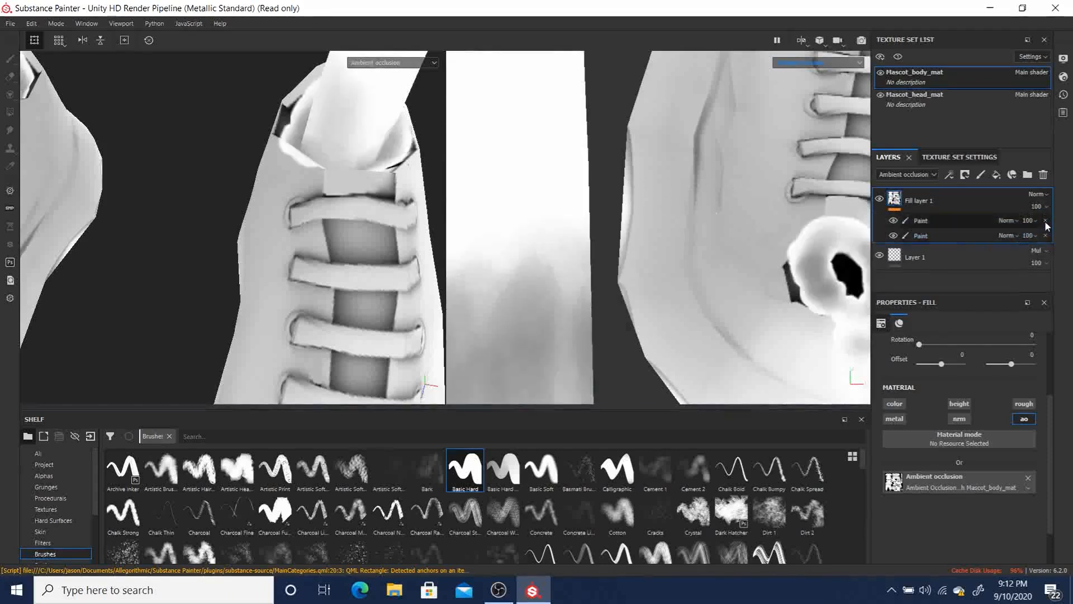
# - Remove only the upper Paint effect from Fill layer 1 and check the shoe's ankle opening on the UV layout
pyautogui.click(1046, 221)
pyautogui.scroll(-5, 686, 251)
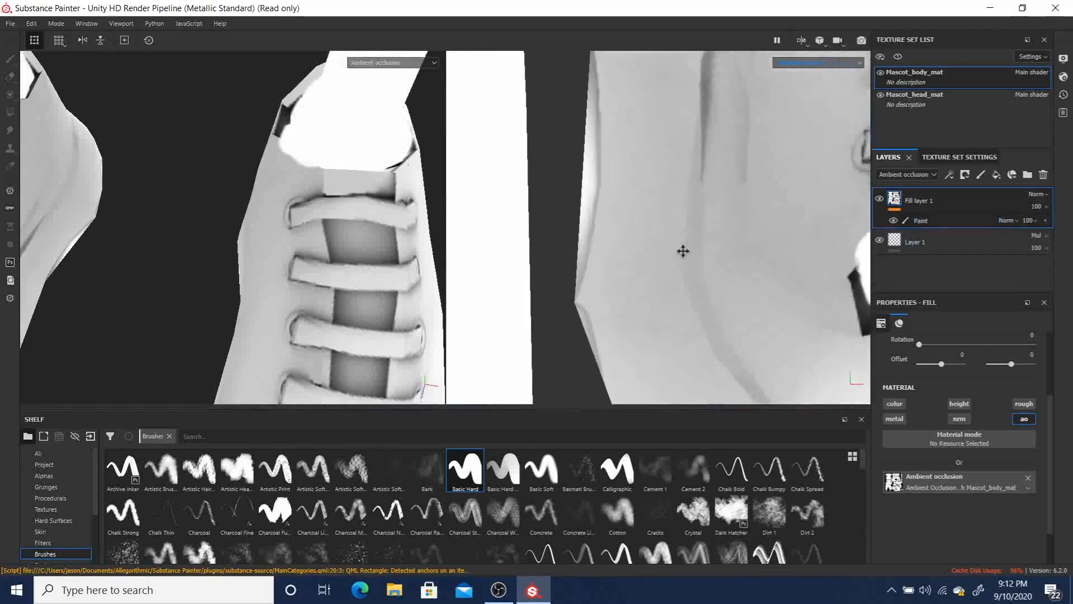
pyautogui.scroll(-3, 671, 255)
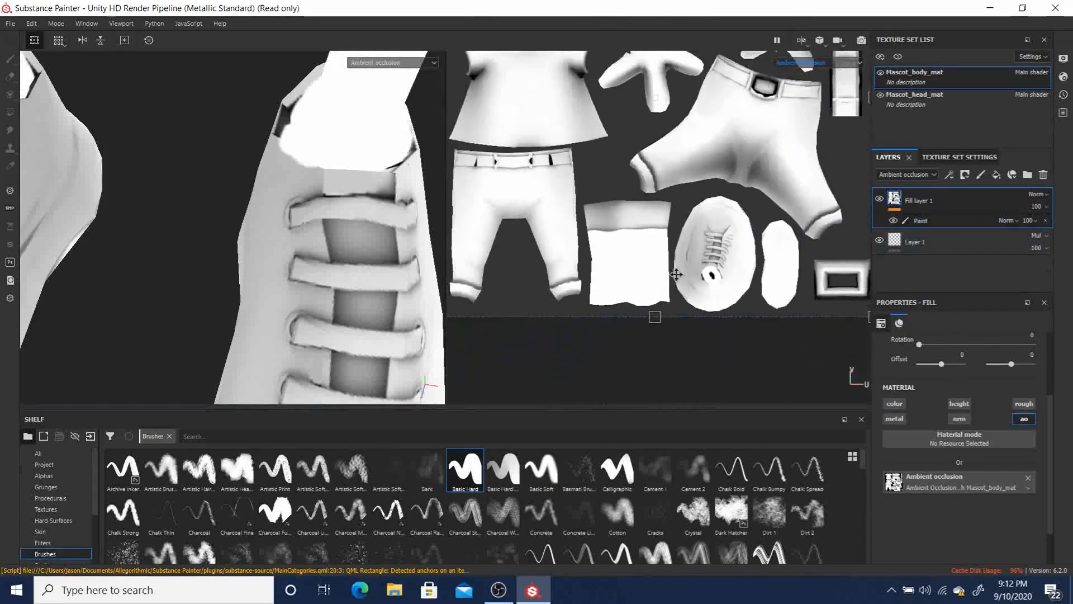
pyautogui.scroll(4, 693, 263)
pyautogui.scroll(6, 716, 269)
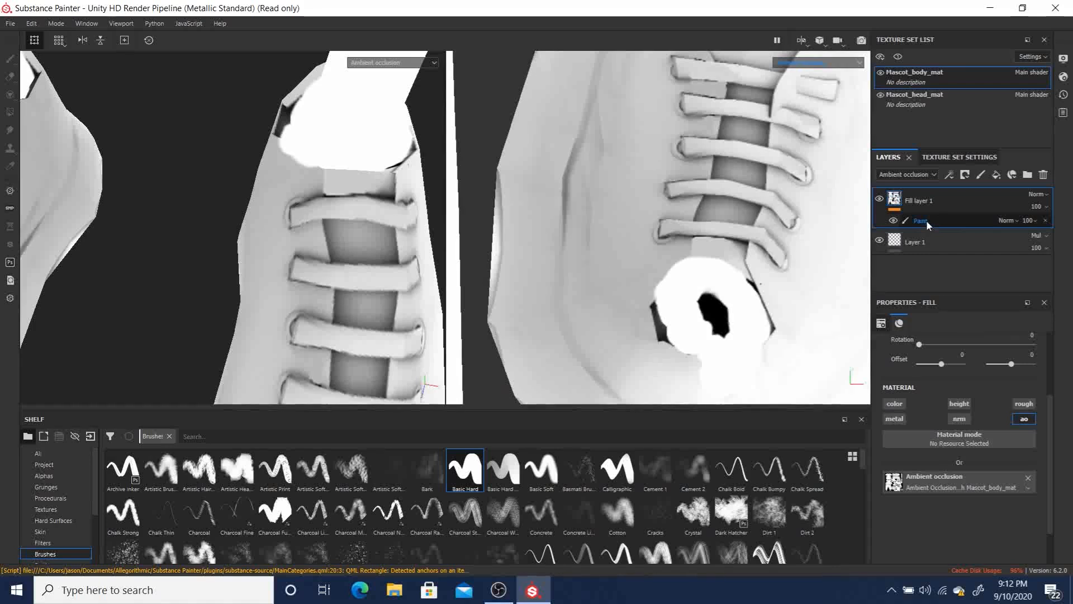
# - Try a black mask on Fill layer 1 and replace it with a white mask
pyautogui.click(965, 174)
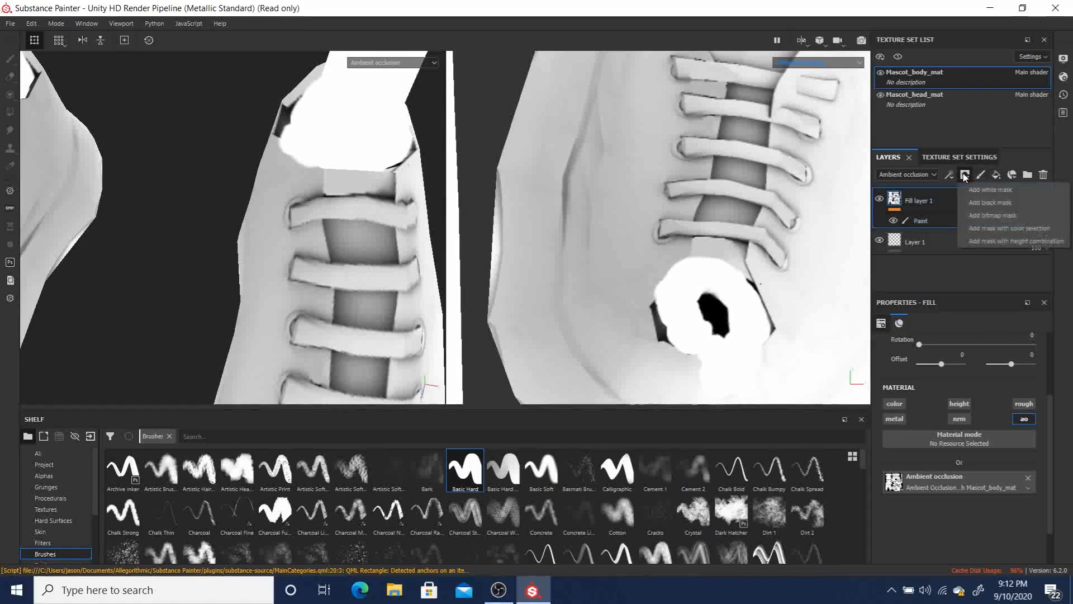
pyautogui.click(994, 203)
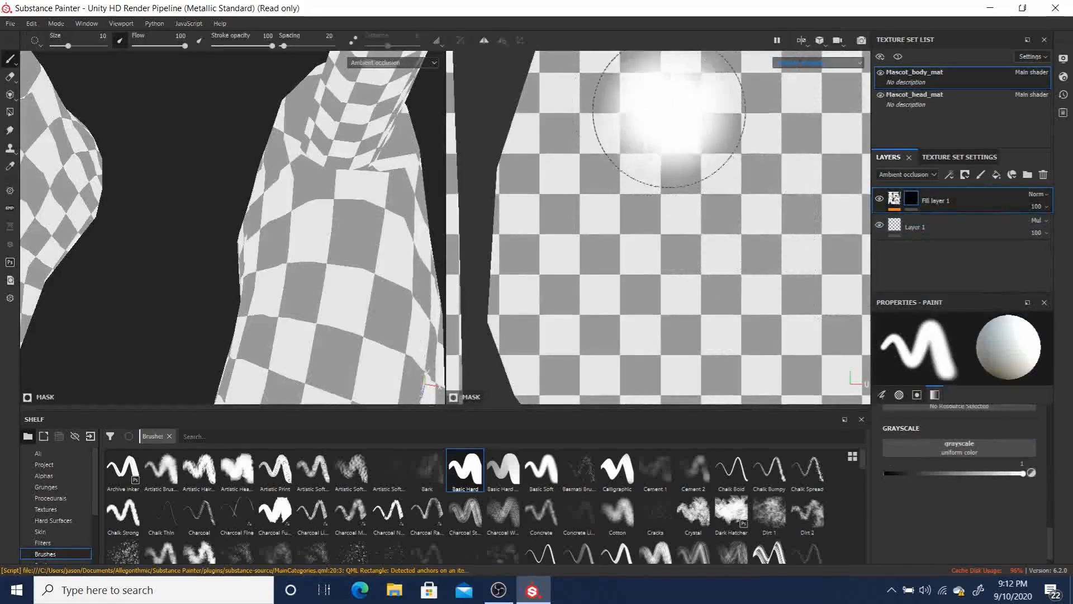
pyautogui.click(965, 175)
pyautogui.click(979, 203)
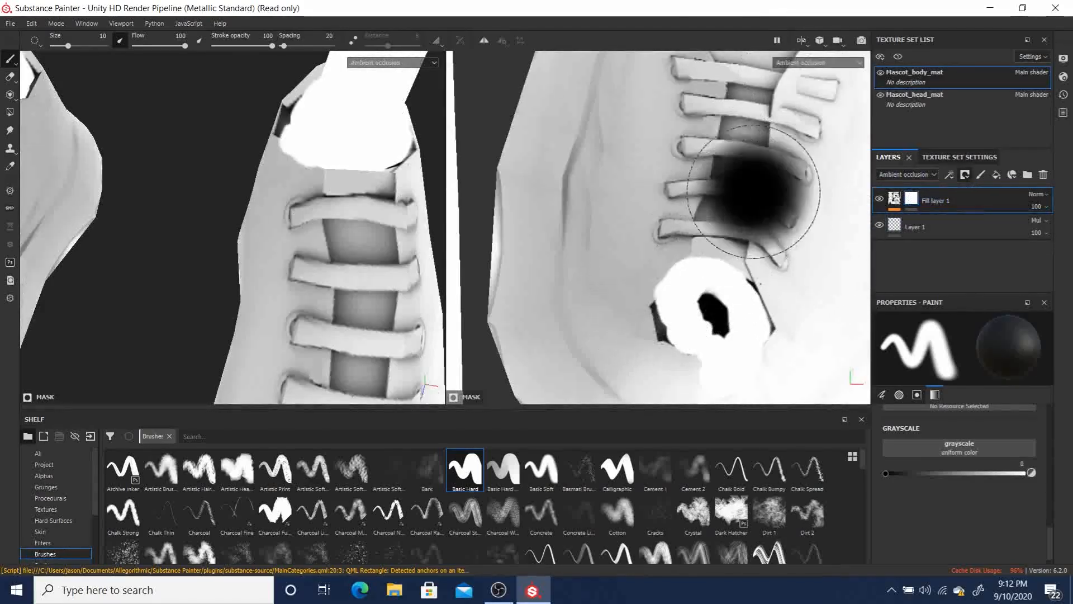
# - Paint black on the mask beside the shoelaces with a brush of size 5.58, and undo the stroke
pyautogui.press('[')
pyautogui.press('[')
pyautogui.press('[')
pyautogui.press('[')
pyautogui.moveTo(614, 216)
pyautogui.mouseDown()
pyautogui.moveTo(597, 248)
pyautogui.moveTo(609, 233)
pyautogui.moveTo(676, 254)
pyautogui.moveTo(671, 284)
pyautogui.moveTo(635, 288)
pyautogui.moveTo(629, 305)
pyautogui.moveTo(688, 302)
pyautogui.moveTo(713, 241)
pyautogui.moveTo(656, 191)
pyautogui.mouseUp()
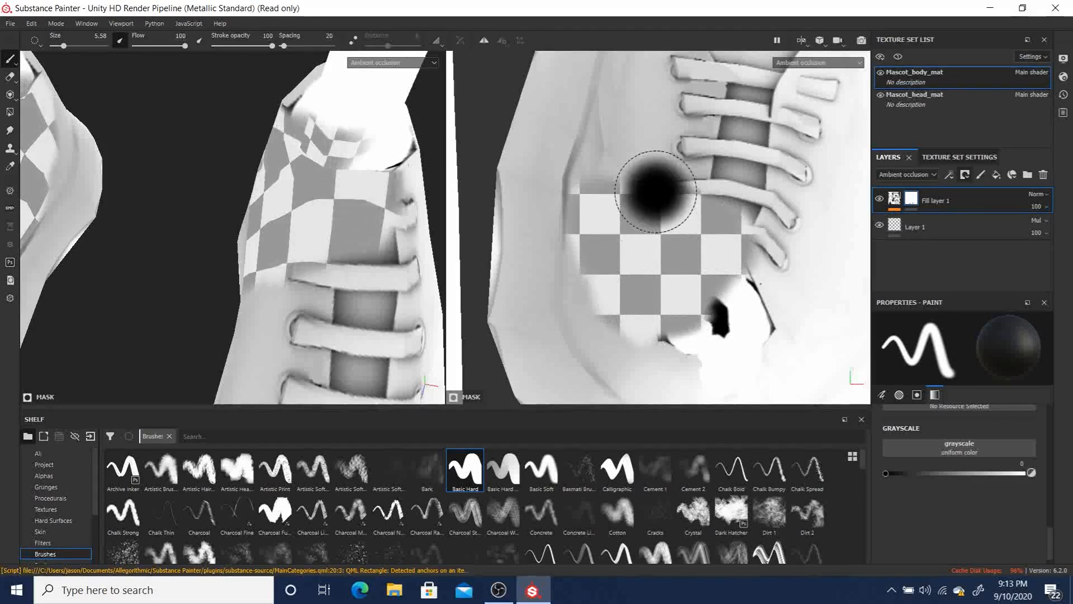
pyautogui.hotkey('ctrl', 'z')
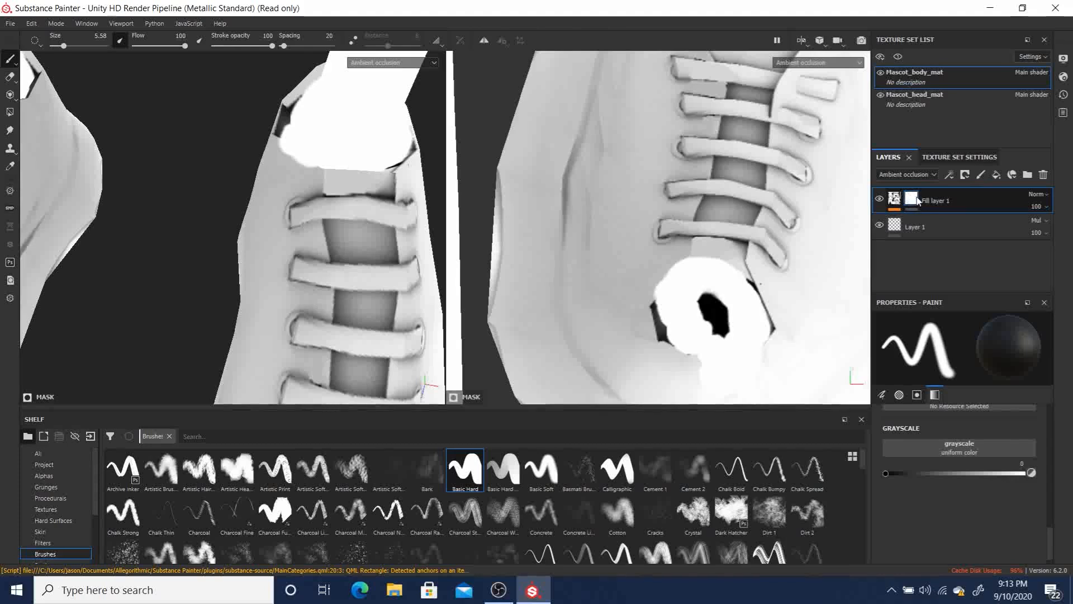
# - Remove the mask from Fill layer 1
pyautogui.click(967, 175)
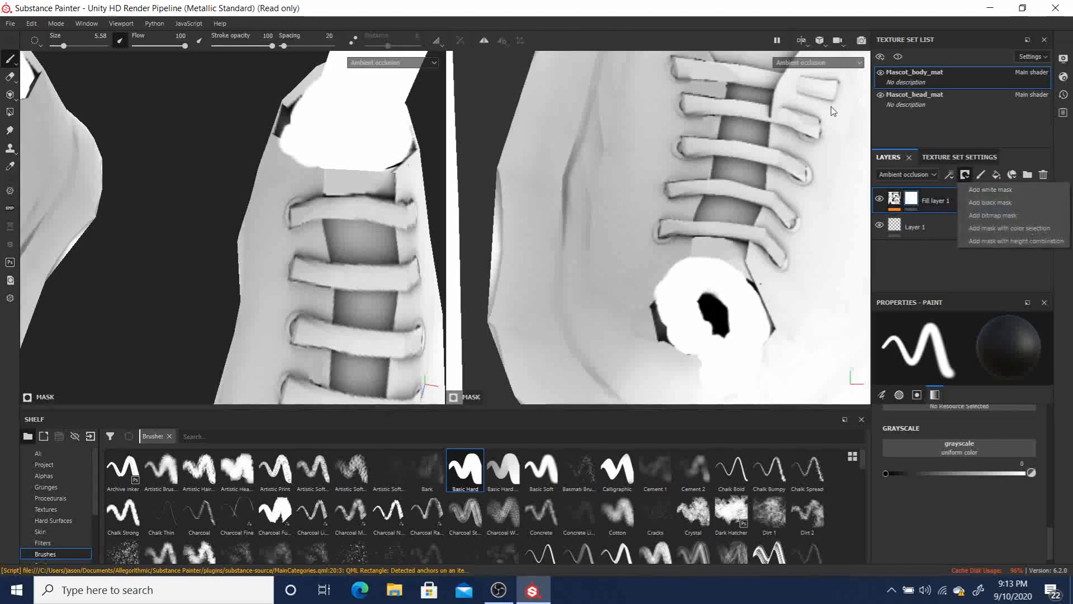
pyautogui.rightClick(915, 201)
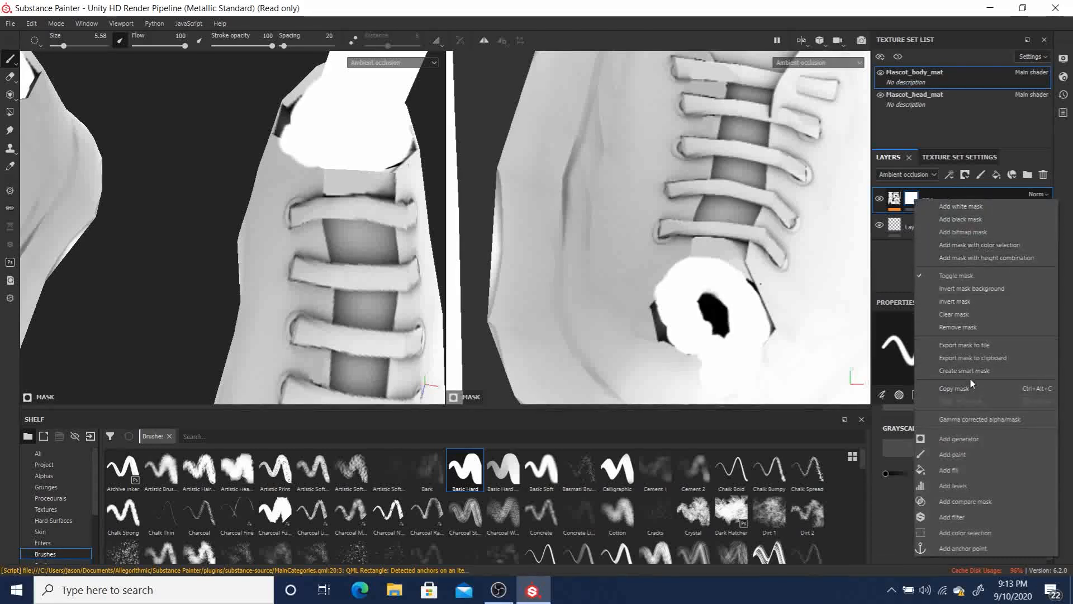
pyautogui.click(969, 327)
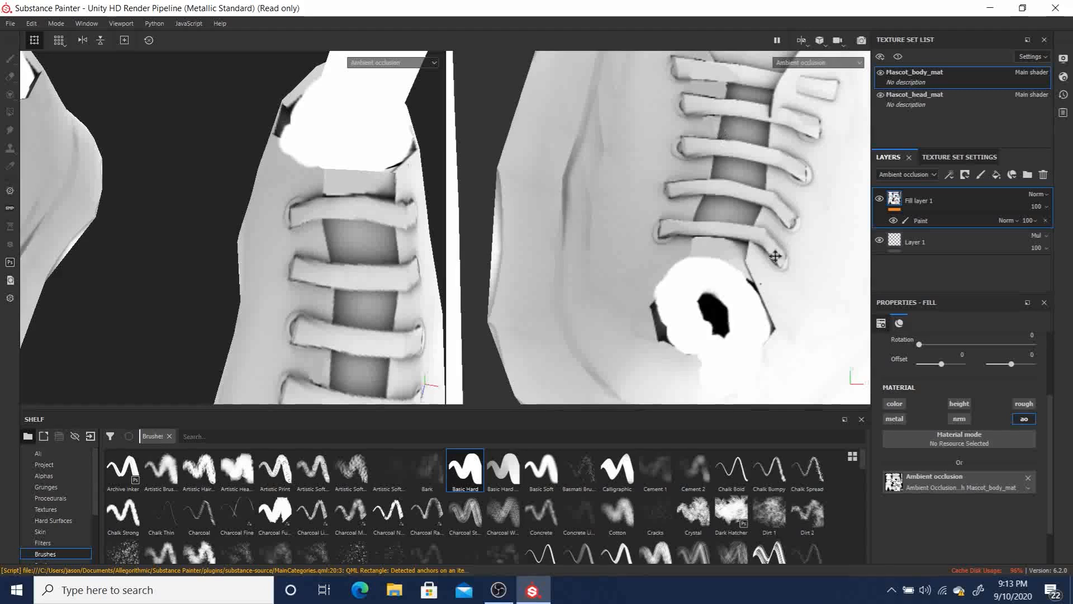
# - Select the remaining Paint effect, and set the brush's ambient occlusion value to 0.7154 and stroke opacity to 34
pyautogui.press('ISO_Level3_Shift')
pyautogui.keyDown('alt'); pyautogui.moveTo(720, 263); pyautogui.dragTo(663, 119); pyautogui.keyUp('alt')
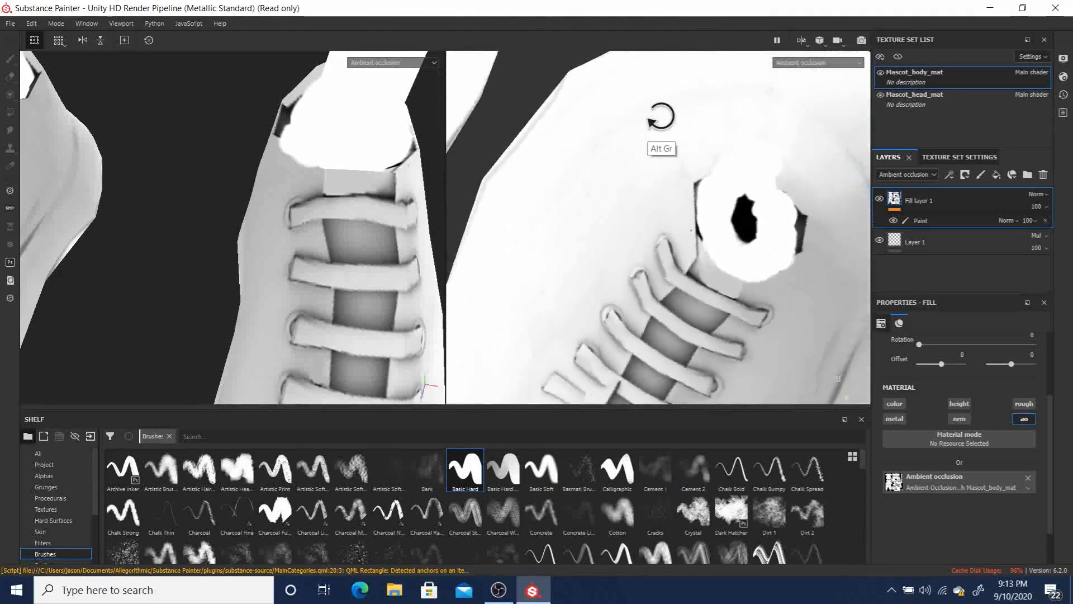
pyautogui.keyDown('alt'); pyautogui.moveTo(787, 180); pyautogui.dragTo(763, 219); pyautogui.keyUp('alt')
pyautogui.keyDown('alt'); pyautogui.moveTo(725, 220); pyautogui.dragTo(680, 156, button='middle'); pyautogui.keyUp('alt')
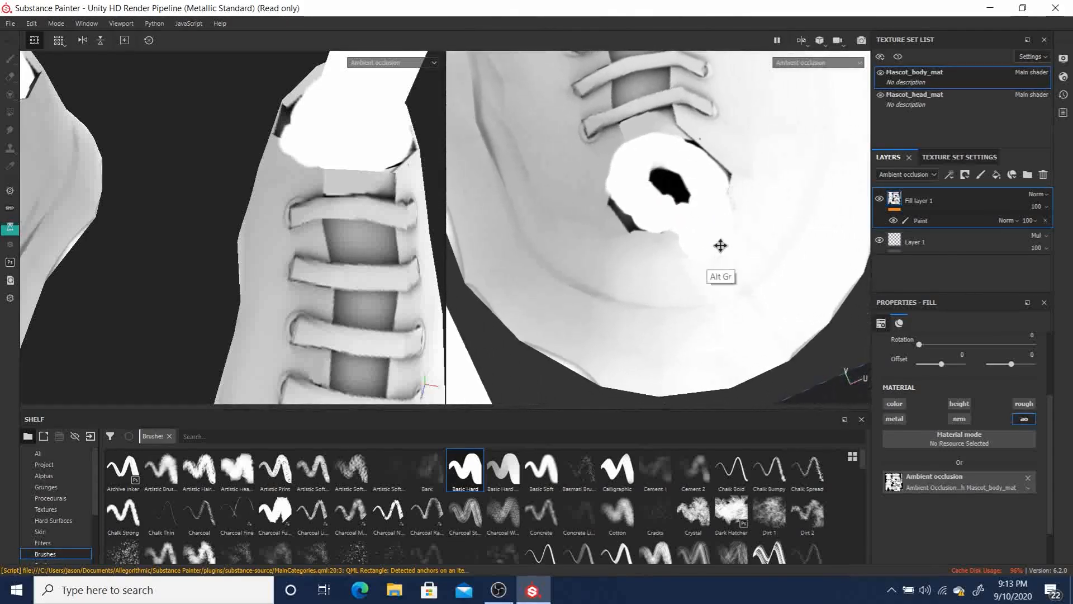
pyautogui.keyDown('alt'); pyautogui.moveTo(685, 200); pyautogui.dragTo(680, 196, button='middle'); pyautogui.keyUp('alt')
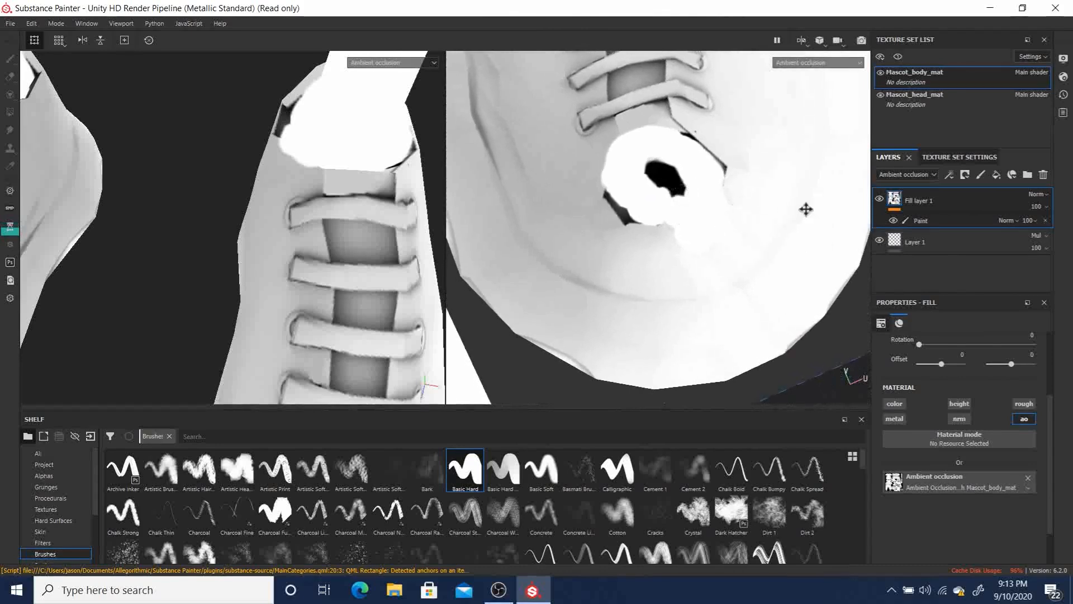
pyautogui.click(920, 221)
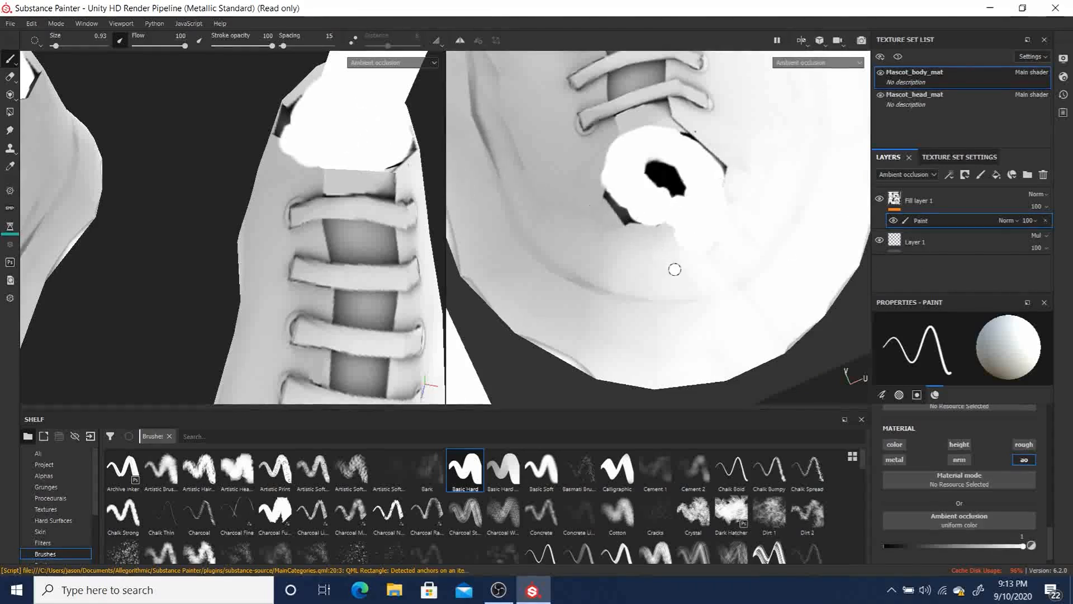
pyautogui.click(989, 546)
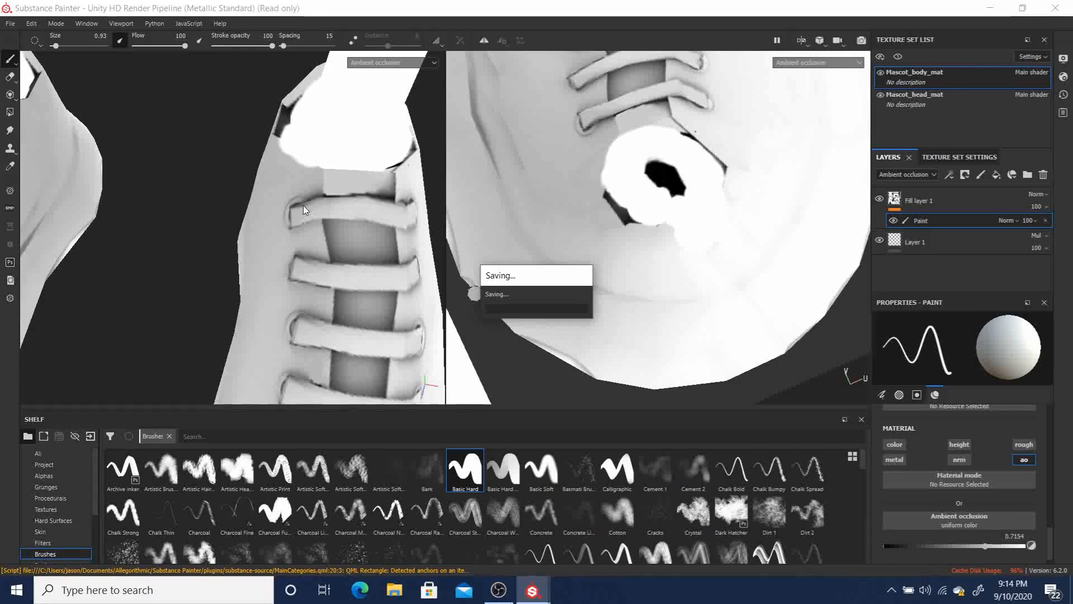
pyautogui.moveTo(234, 46); pyautogui.dragTo(242, 47)
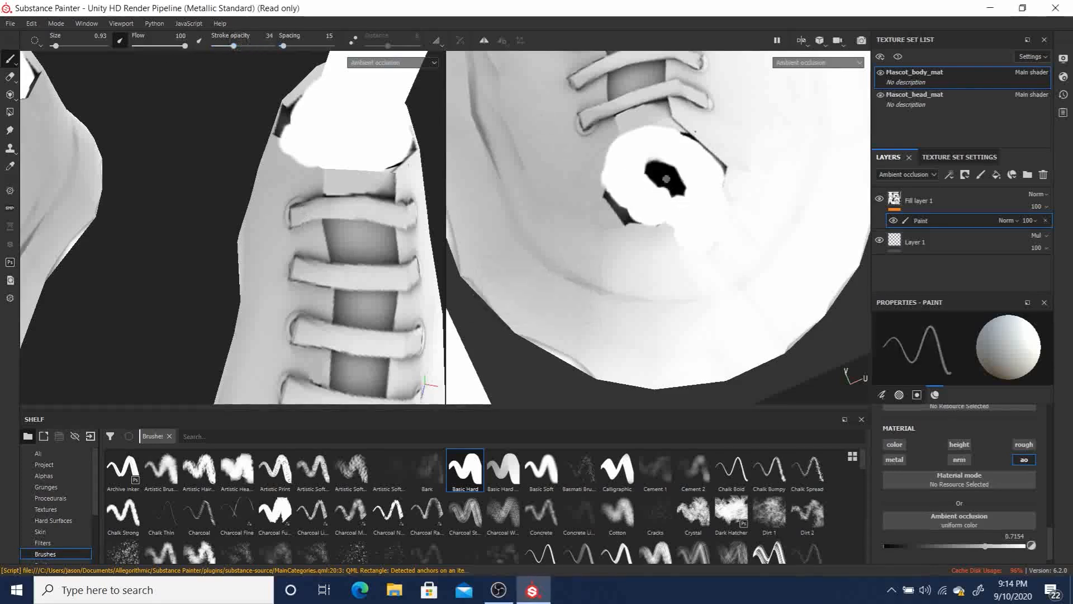
# - Set the brush flow to 28 and paint grey around the rim of the shoe opening at the ankle
pyautogui.moveTo(184, 46); pyautogui.dragTo(146, 45)
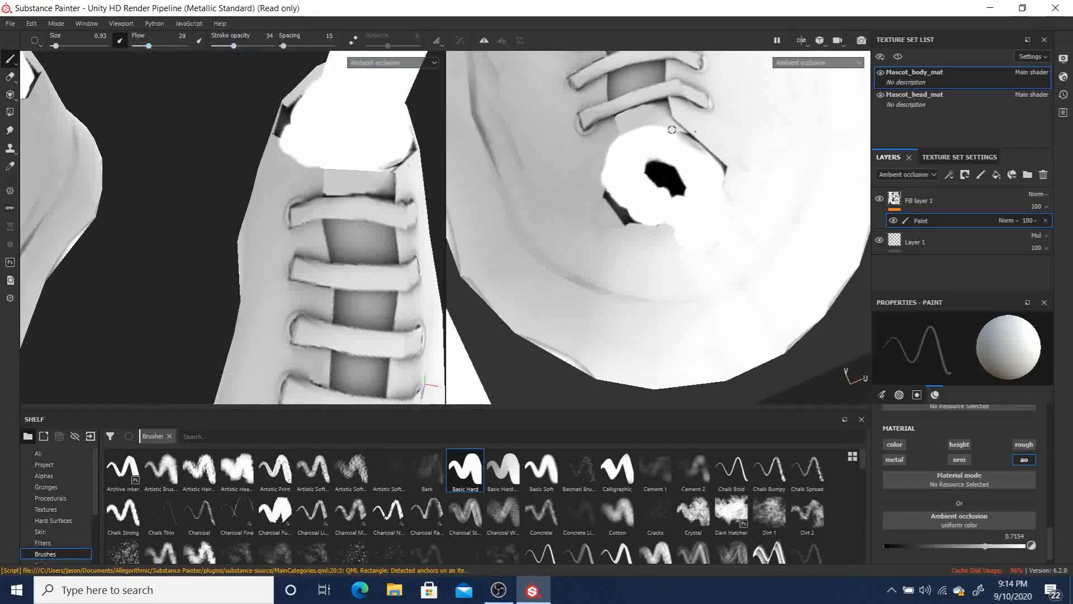
pyautogui.moveTo(690, 138)
pyautogui.mouseDown()
pyautogui.moveTo(720, 177)
pyautogui.moveTo(720, 167)
pyautogui.moveTo(720, 185)
pyautogui.moveTo(682, 211)
pyautogui.moveTo(646, 215)
pyautogui.moveTo(678, 213)
pyautogui.moveTo(632, 218)
pyautogui.moveTo(652, 219)
pyautogui.moveTo(618, 202)
pyautogui.mouseUp()
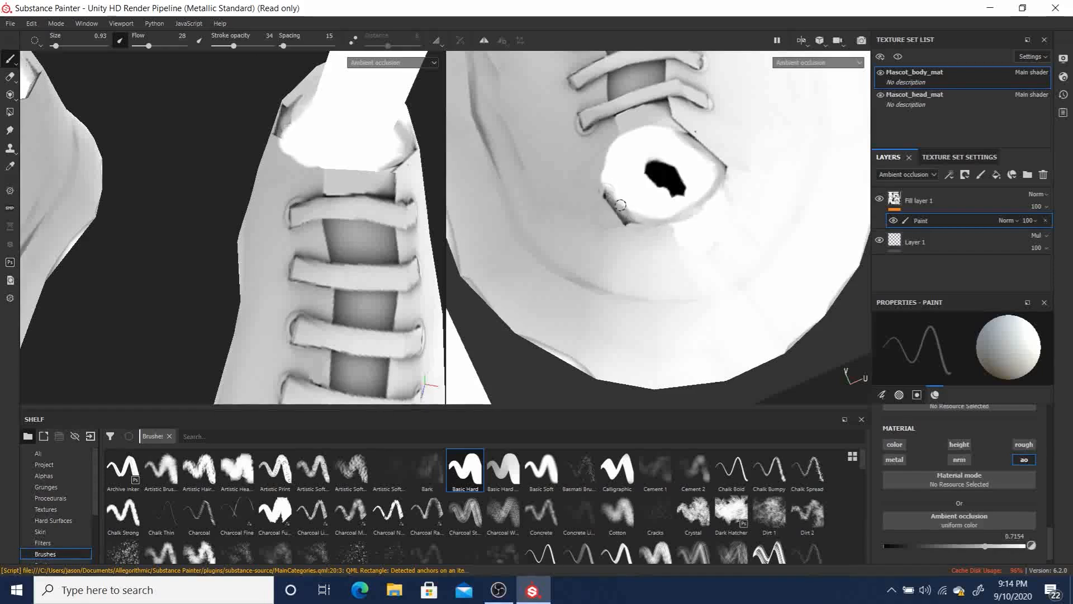
pyautogui.moveTo(626, 220)
pyautogui.mouseDown()
pyautogui.moveTo(648, 215)
pyautogui.moveTo(636, 213)
pyautogui.mouseUp()
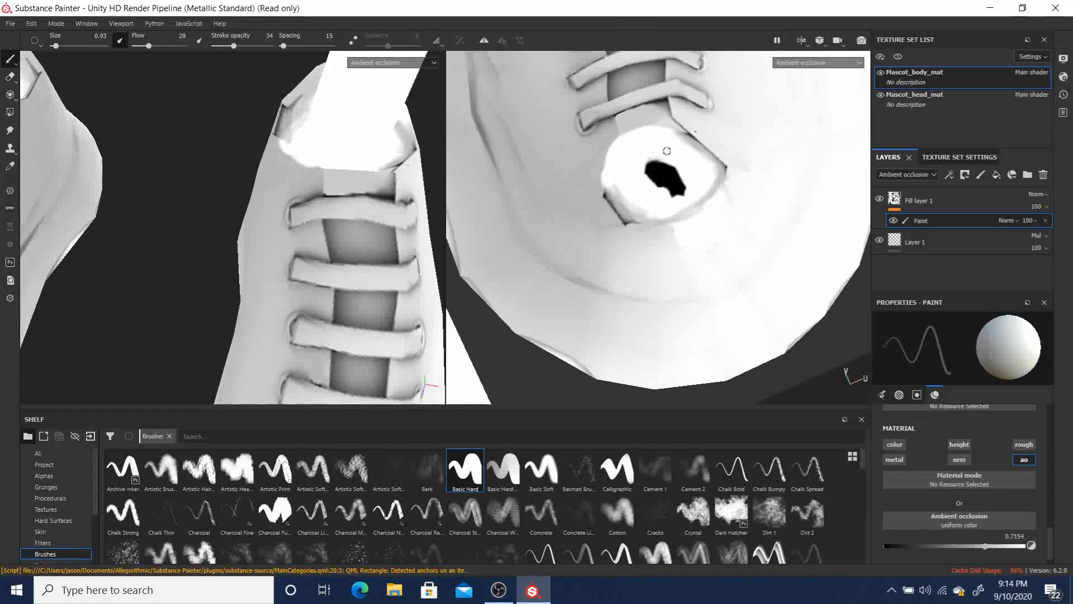
pyautogui.moveTo(606, 194)
pyautogui.mouseDown()
pyautogui.moveTo(615, 150)
pyautogui.moveTo(651, 129)
pyautogui.moveTo(625, 134)
pyautogui.mouseUp()
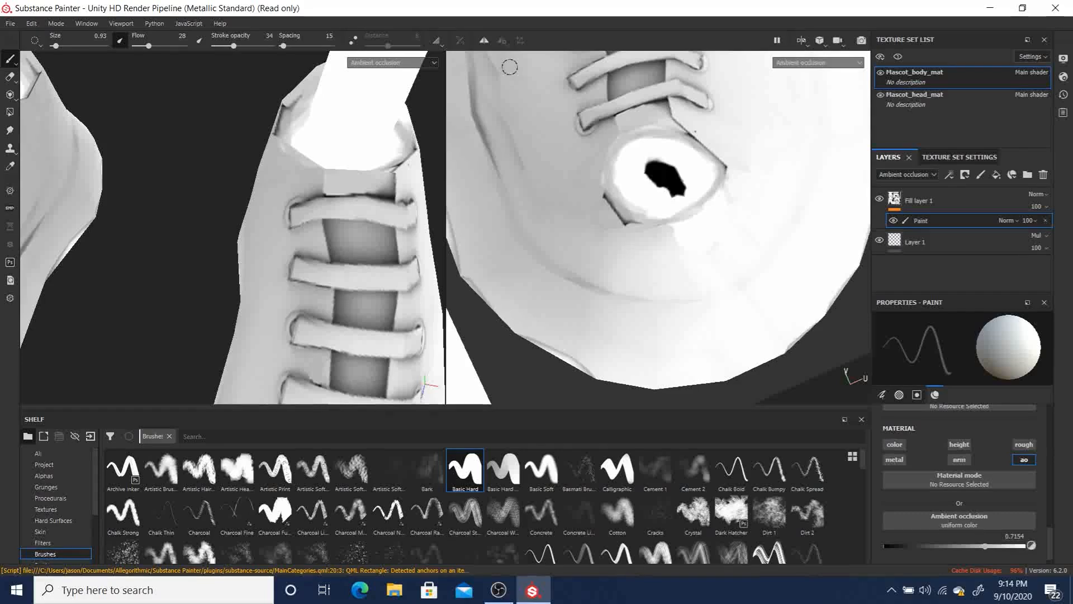
# - Set the brush's ambient occlusion value to 0.8656 and paint over the white patch on the heel of the shoe
pyautogui.scroll(2, 352, 203)
pyautogui.scroll(-8, 346, 232)
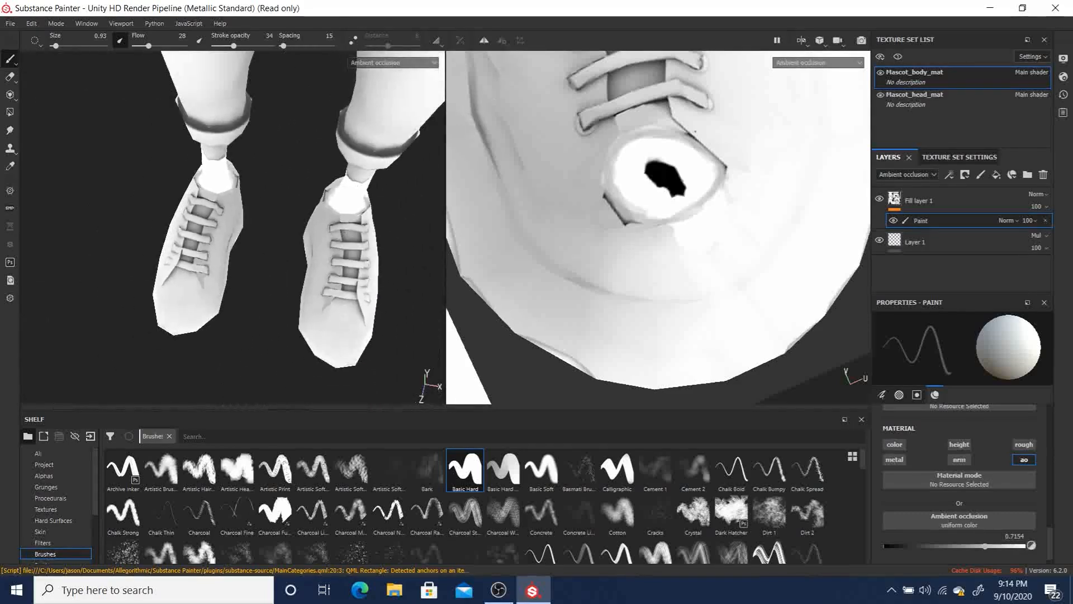
pyautogui.keyDown('alt'); pyautogui.moveTo(280, 196); pyautogui.dragTo(143, 246); pyautogui.keyUp('alt')
pyautogui.keyDown('alt'); pyautogui.moveTo(280, 210); pyautogui.dragTo(52, 207, button='right'); pyautogui.keyUp('alt')
pyautogui.keyDown('alt'); pyautogui.moveTo(269, 209); pyautogui.dragTo(434, 193); pyautogui.keyUp('alt')
pyautogui.keyDown('alt'); pyautogui.moveTo(291, 252); pyautogui.dragTo(315, 245); pyautogui.keyUp('alt')
pyautogui.keyDown('alt'); pyautogui.moveTo(316, 245); pyautogui.dragTo(455, 359, button='right'); pyautogui.keyUp('alt')
pyautogui.keyDown('alt'); pyautogui.moveTo(324, 250); pyautogui.dragTo(179, 243, button='middle'); pyautogui.keyUp('alt')
pyautogui.moveTo(206, 258)
pyautogui.keyDown('alt'); pyautogui.mouseDown(button='right')
pyautogui.moveTo(287, 324)
pyautogui.moveTo(375, 371)
pyautogui.mouseUp(button='right'); pyautogui.keyUp('alt')
pyautogui.moveTo(375, 371)
pyautogui.keyDown('alt'); pyautogui.mouseDown()
pyautogui.moveTo(264, 304)
pyautogui.moveTo(158, 319)
pyautogui.moveTo(179, 318)
pyautogui.mouseUp(); pyautogui.keyUp('alt')
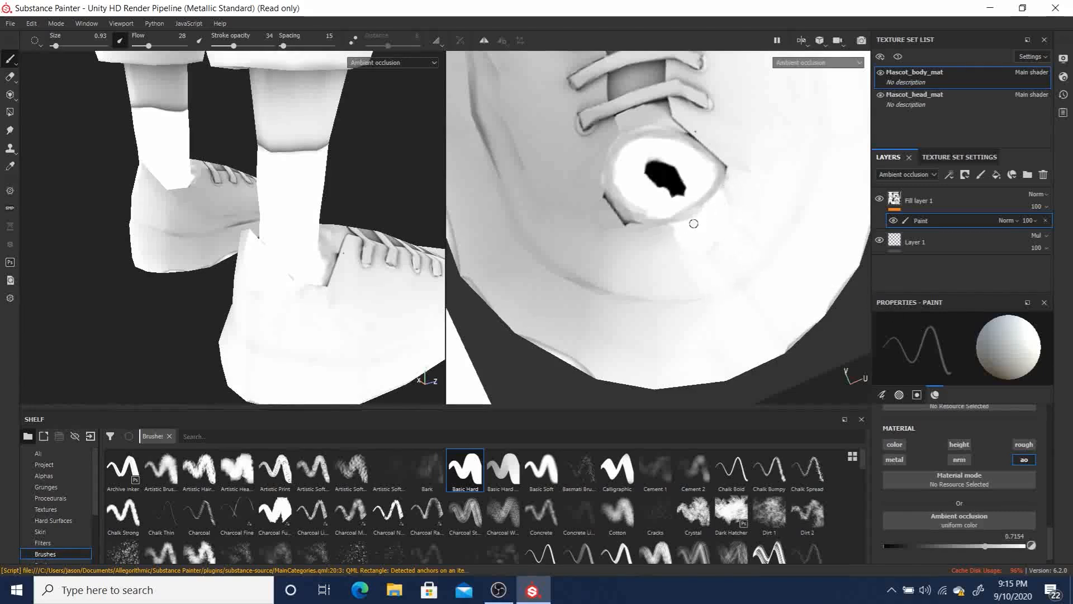
pyautogui.moveTo(991, 545); pyautogui.dragTo(999, 552)
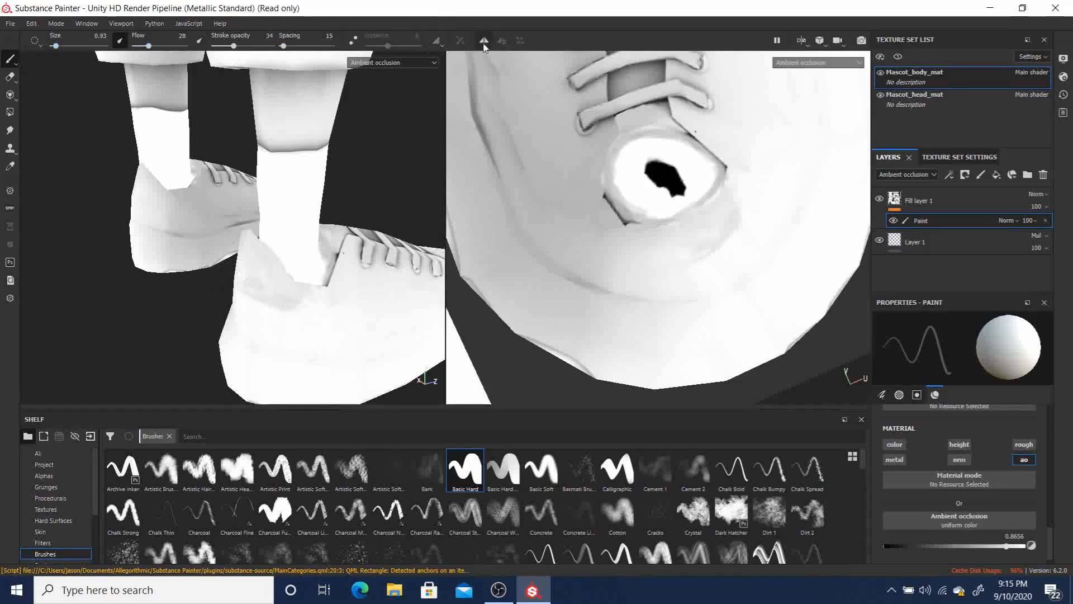
# - Smudge the painted ambient occlusion tones on the shoe's heel to blend them into the surrounding surface
pyautogui.click(12, 131)
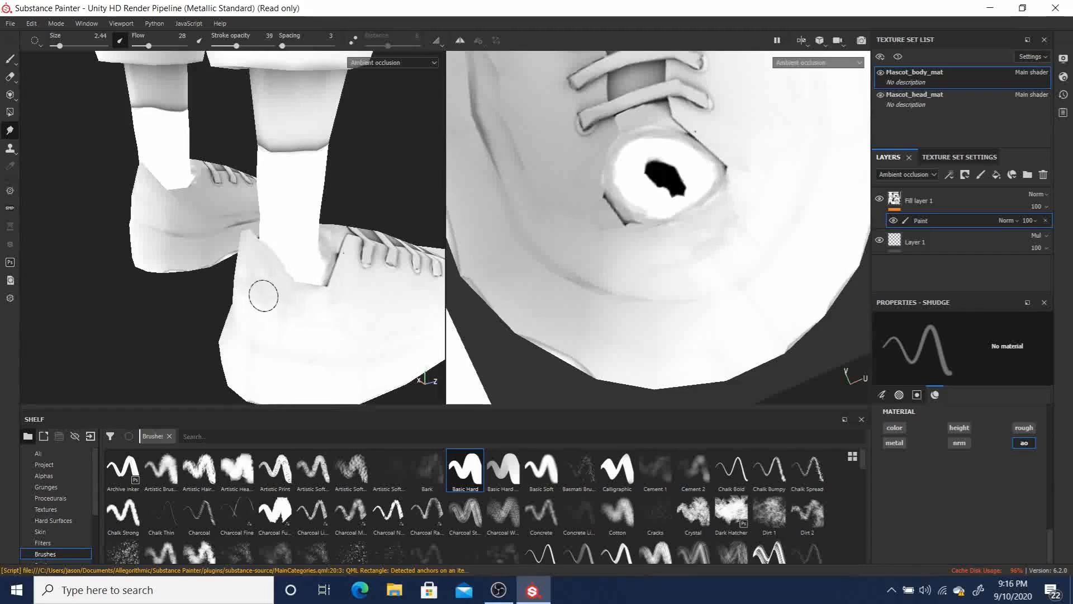
pyautogui.keyDown('alt'); pyautogui.moveTo(274, 304); pyautogui.dragTo(376, 256); pyautogui.keyUp('alt')
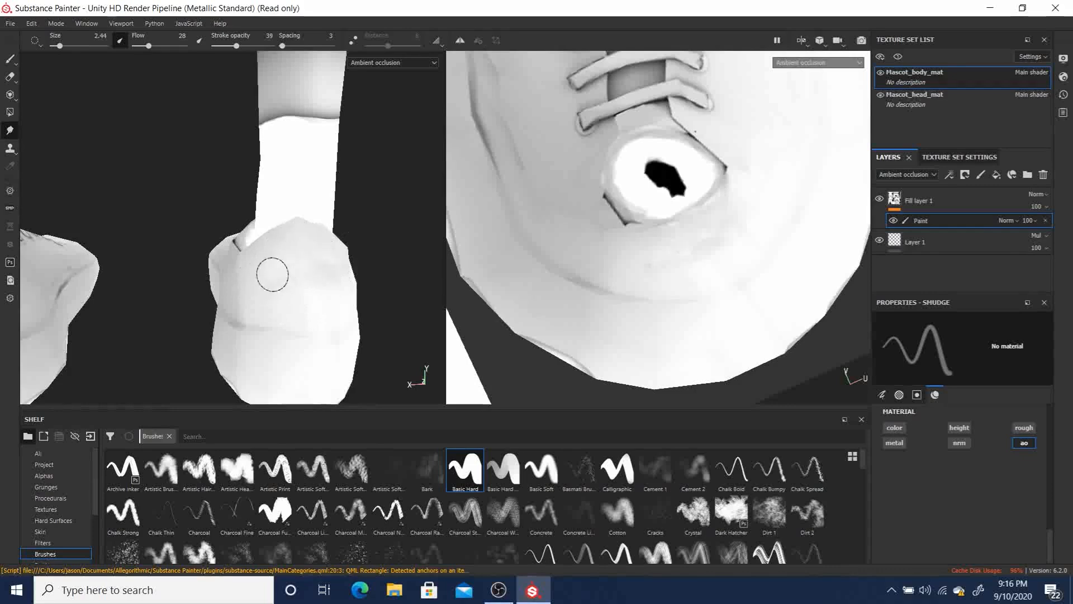
pyautogui.keyDown('alt'); pyautogui.moveTo(270, 276); pyautogui.dragTo(360, 259); pyautogui.keyUp('alt')
pyautogui.moveTo(336, 244)
pyautogui.keyDown('alt'); pyautogui.mouseDown(button='middle')
pyautogui.moveTo(398, 234)
pyautogui.moveTo(280, 215)
pyautogui.moveTo(297, 258)
pyautogui.moveTo(257, 232)
pyautogui.mouseUp(button='middle'); pyautogui.keyUp('alt')
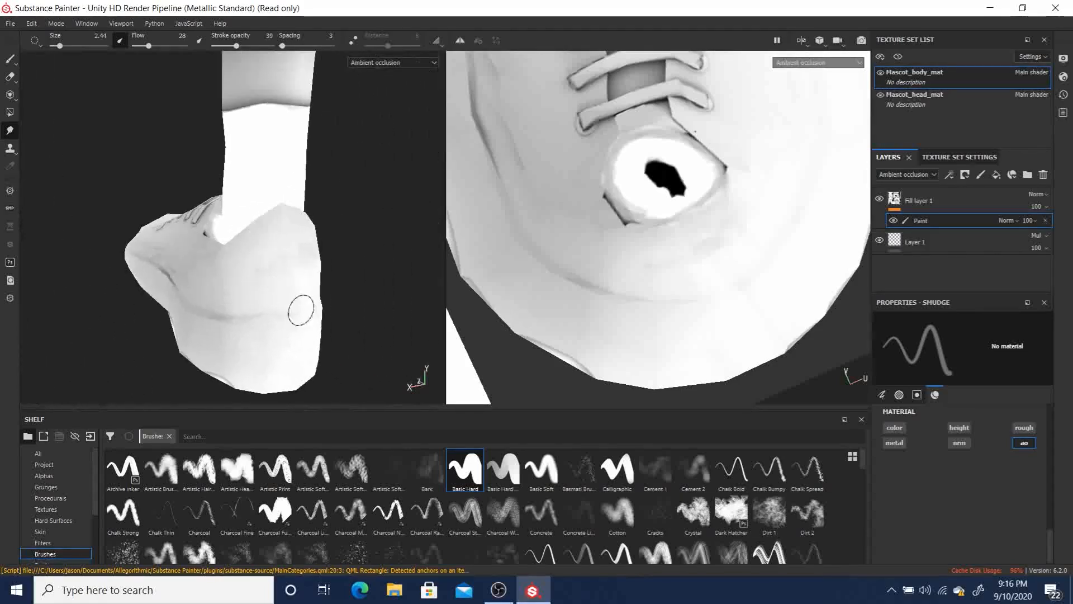
# - Examine the ambient occlusion on the shoes, ankles and whole character from several sides
pyautogui.scroll(-8, 285, 286)
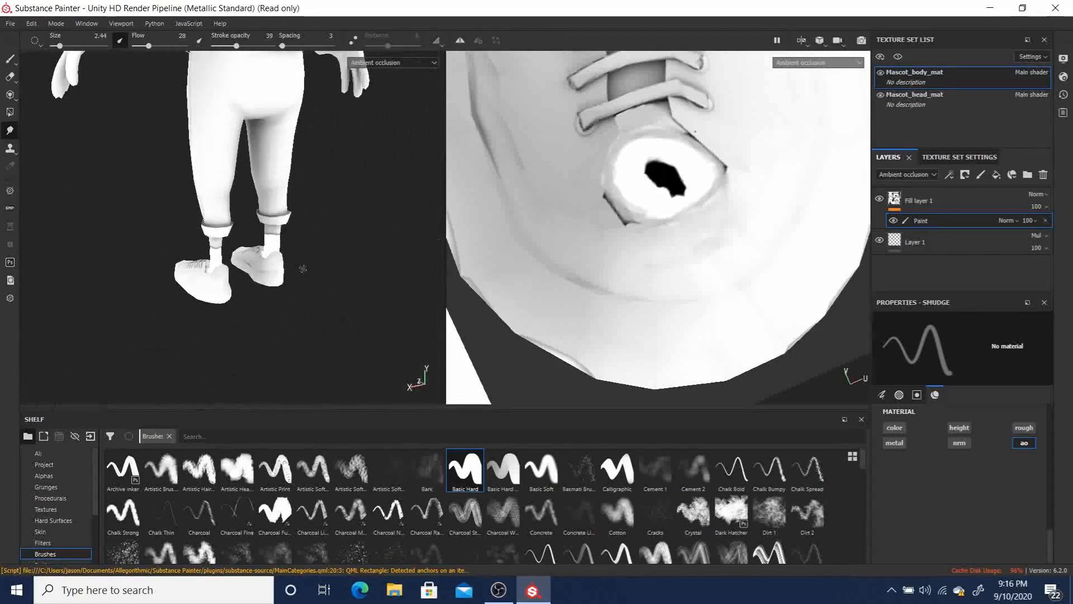
pyautogui.keyDown('alt'); pyautogui.moveTo(330, 226); pyautogui.dragTo(209, 296, button='right'); pyautogui.keyUp('alt')
pyautogui.keyDown('alt'); pyautogui.moveTo(358, 269); pyautogui.dragTo(55, 216); pyautogui.keyUp('alt')
pyautogui.keyDown('alt'); pyautogui.moveTo(288, 199); pyautogui.dragTo(240, 250, button='middle'); pyautogui.keyUp('alt')
pyautogui.keyDown('alt'); pyautogui.moveTo(268, 216); pyautogui.dragTo(195, 205, button='right'); pyautogui.keyUp('alt')
pyautogui.keyDown('alt'); pyautogui.moveTo(297, 225); pyautogui.dragTo(335, 254); pyautogui.keyUp('alt')
pyautogui.keyDown('alt'); pyautogui.moveTo(341, 259); pyautogui.dragTo(230, 230, button='right'); pyautogui.keyUp('alt')
pyautogui.keyDown('alt'); pyautogui.moveTo(277, 222); pyautogui.dragTo(151, 213); pyautogui.keyUp('alt')
pyautogui.keyDown('alt'); pyautogui.moveTo(294, 219); pyautogui.dragTo(244, 222); pyautogui.keyUp('alt')
pyautogui.keyDown('alt'); pyautogui.moveTo(246, 223); pyautogui.dragTo(302, 297, button='right'); pyautogui.keyUp('alt')
pyautogui.keyDown('alt'); pyautogui.moveTo(235, 252); pyautogui.dragTo(305, 254); pyautogui.keyUp('alt')
pyautogui.keyDown('alt'); pyautogui.moveTo(225, 266); pyautogui.dragTo(395, 238); pyautogui.keyUp('alt')
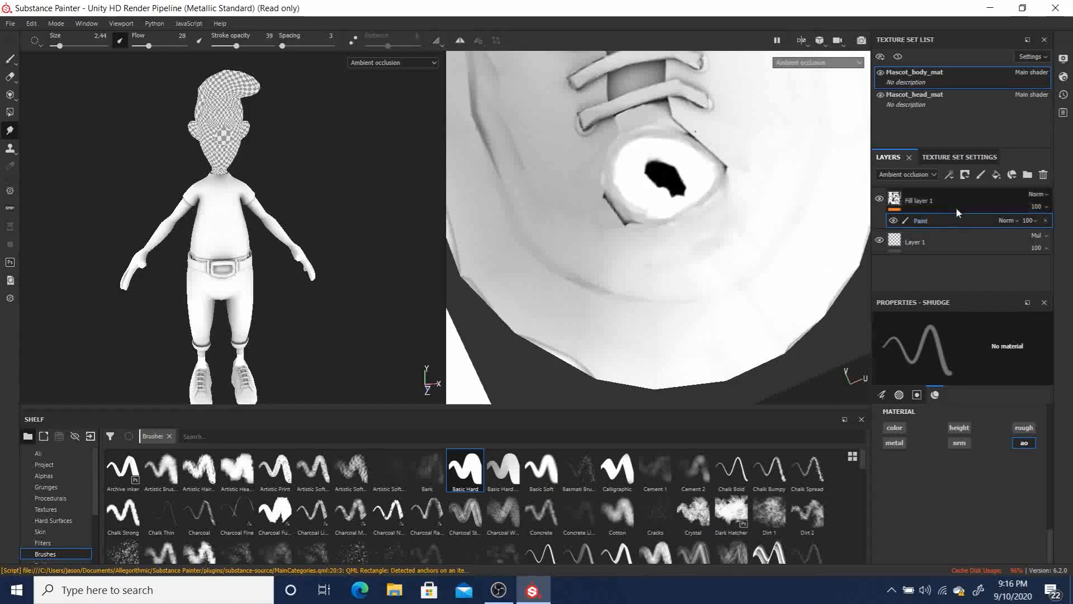
# - Create a new folder in the layer stack and move Fill layer 1 into it
pyautogui.click(924, 200)
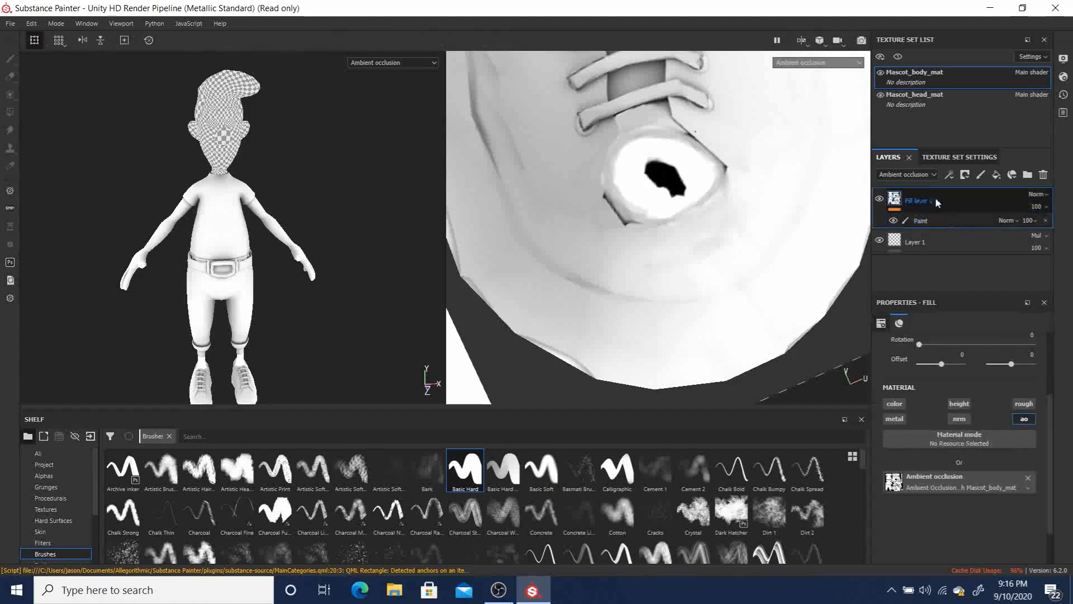
pyautogui.click(1028, 175)
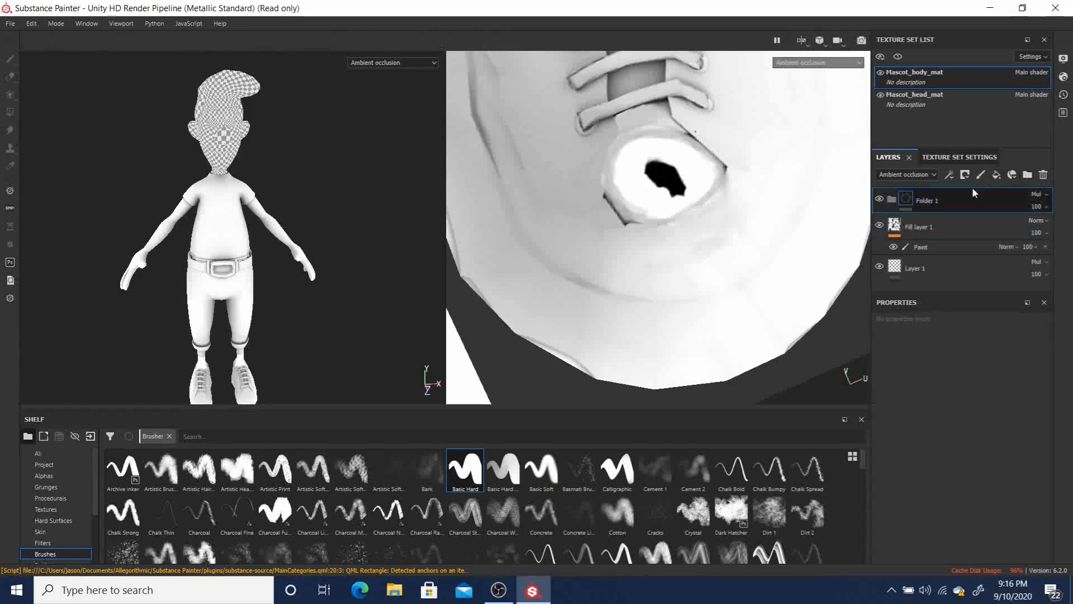
pyautogui.moveTo(917, 229); pyautogui.dragTo(923, 206)
pyautogui.click(930, 207)
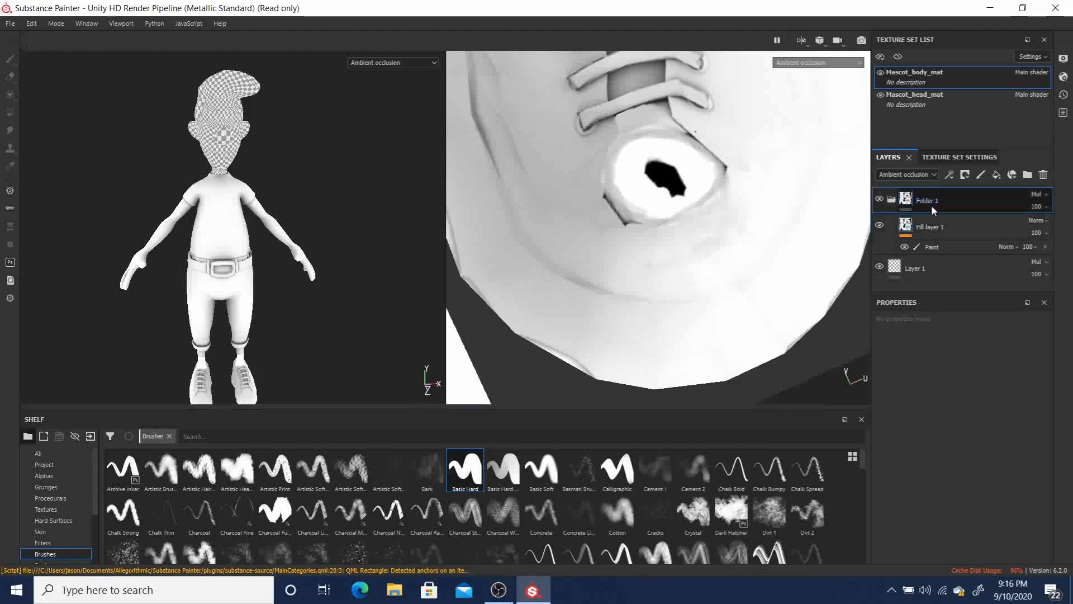
# - Set the folder's ambient occlusion blend mode to Normal, collapse it and rename it AO_fix
pyautogui.click(1035, 192)
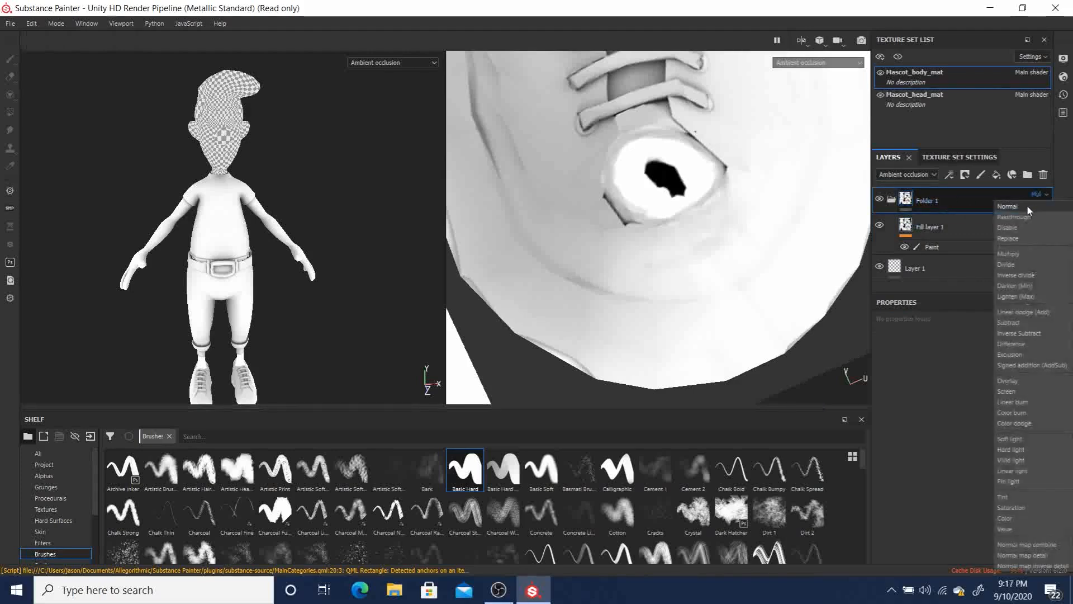
pyautogui.click(999, 206)
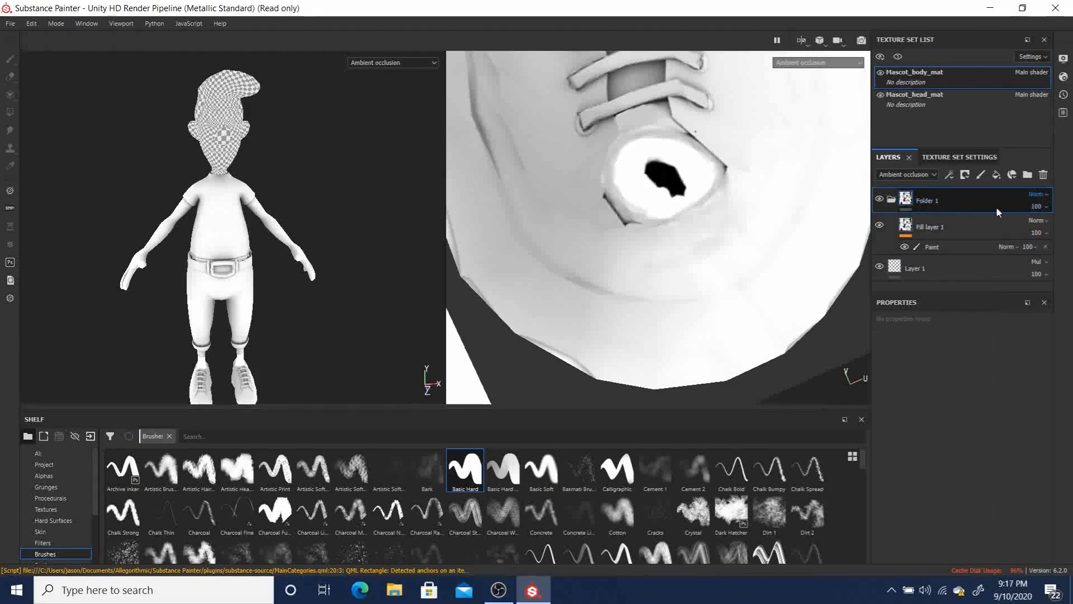
pyautogui.click(891, 203)
pyautogui.doubleClick(917, 200)
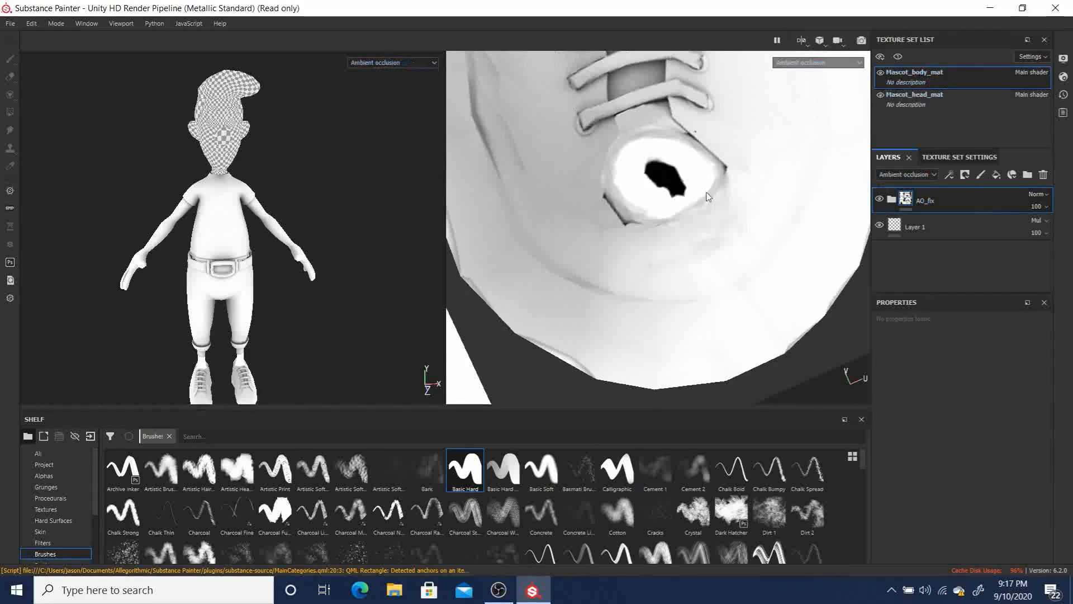
# - Display the full material and examine the shading on the shoes, laces and ankles up close
pyautogui.press('m')
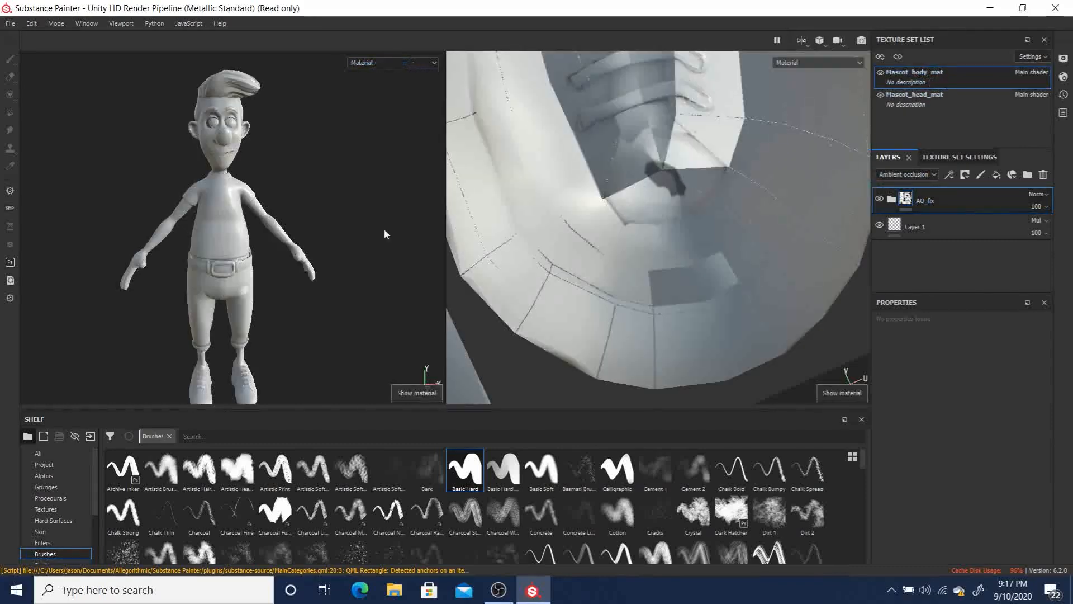
pyautogui.keyDown('alt'); pyautogui.moveTo(373, 243); pyautogui.dragTo(292, 302, button='right'); pyautogui.keyUp('alt')
pyautogui.keyDown('alt'); pyautogui.moveTo(291, 302); pyautogui.dragTo(316, 249, button='middle'); pyautogui.keyUp('alt')
pyautogui.keyDown('alt'); pyautogui.moveTo(316, 248); pyautogui.dragTo(295, 258); pyautogui.keyUp('alt')
pyautogui.scroll(-4, 285, 260)
pyautogui.scroll(4, 264, 277)
pyautogui.scroll(3, 266, 277)
pyautogui.keyDown('alt'); pyautogui.moveTo(348, 203); pyautogui.dragTo(319, 207); pyautogui.keyUp('alt')
pyautogui.scroll(3, 290, 199)
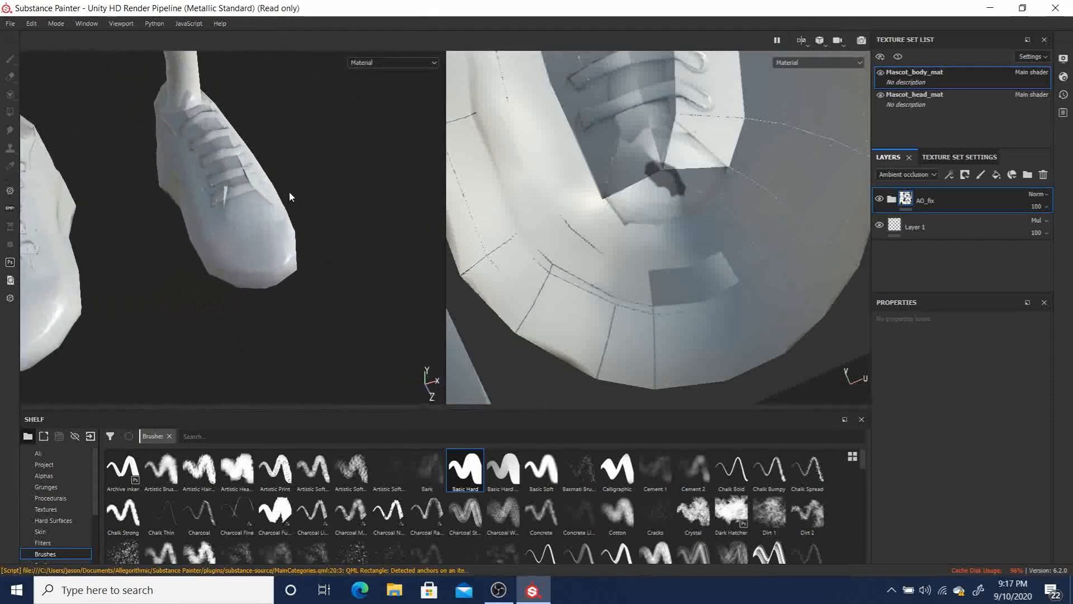
pyautogui.keyDown('alt'); pyautogui.moveTo(283, 124); pyautogui.dragTo(437, 188, button='middle'); pyautogui.keyUp('alt')
pyautogui.keyDown('alt'); pyautogui.moveTo(202, 222); pyautogui.dragTo(287, 208); pyautogui.keyUp('alt')
pyautogui.scroll(2, 252, 218)
pyautogui.keyDown('alt'); pyautogui.moveTo(220, 238); pyautogui.dragTo(369, 112, button='middle'); pyautogui.keyUp('alt')
pyautogui.scroll(2, 314, 173)
pyautogui.keyDown('alt'); pyautogui.moveTo(309, 152); pyautogui.dragTo(184, 220); pyautogui.keyUp('alt')
pyautogui.keyDown('alt'); pyautogui.moveTo(184, 220); pyautogui.dragTo(260, 176, button='middle'); pyautogui.keyUp('alt')
pyautogui.scroll(-3, 316, 267)
pyautogui.keyDown('alt'); pyautogui.moveTo(309, 291); pyautogui.dragTo(263, 301); pyautogui.keyUp('alt')
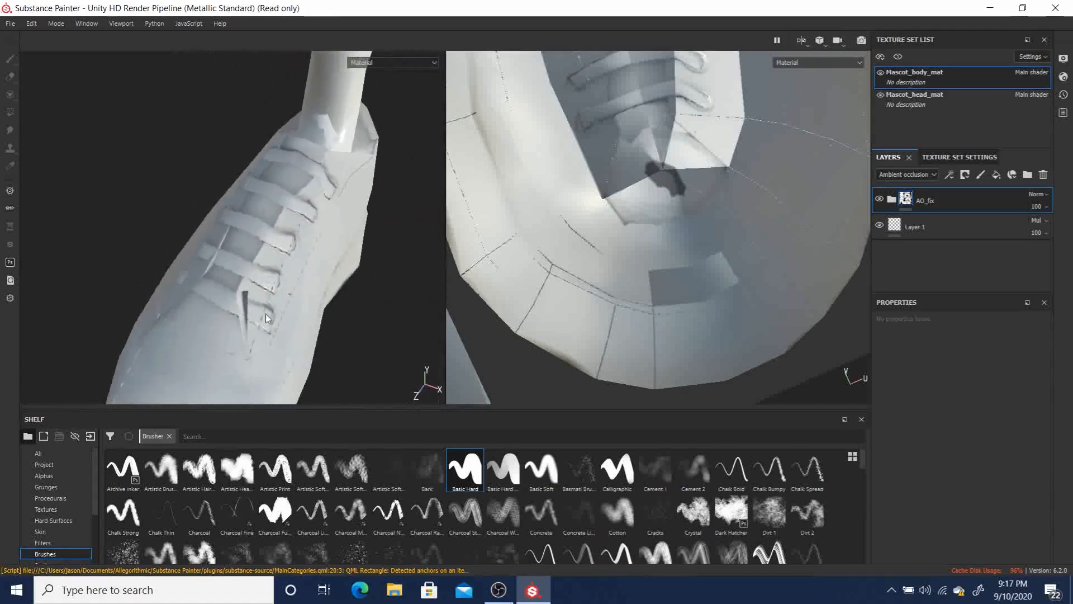
pyautogui.keyDown('alt'); pyautogui.moveTo(285, 223); pyautogui.dragTo(233, 290); pyautogui.keyUp('alt')
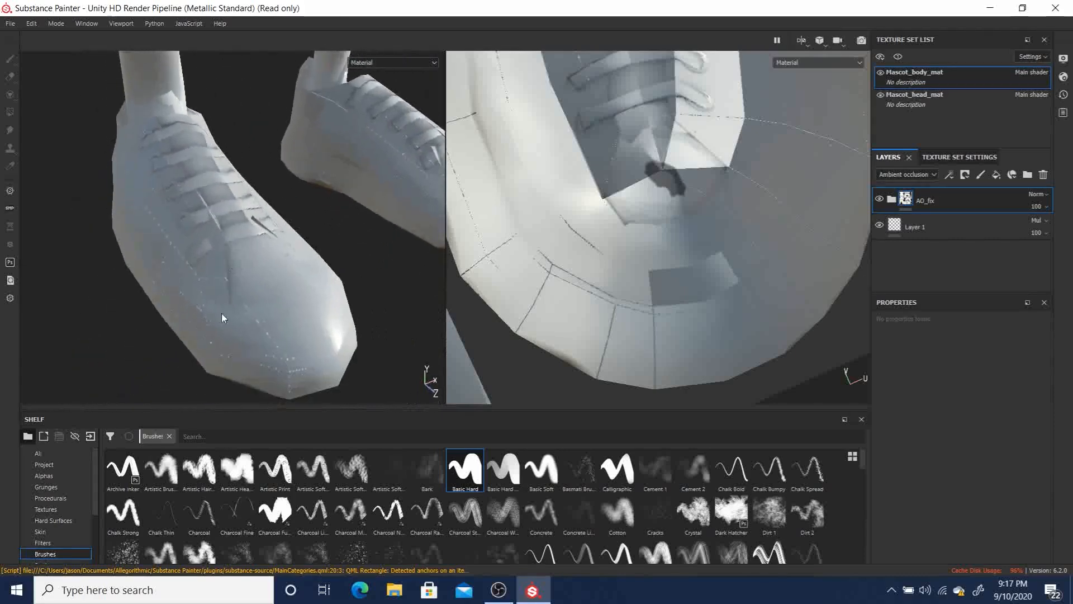
pyautogui.keyDown('alt'); pyautogui.moveTo(231, 364); pyautogui.dragTo(255, 281); pyautogui.keyUp('alt')
# - Examine the material shading on the character's legs, torso and neck from the front, side and back
pyautogui.keyDown('alt'); pyautogui.moveTo(415, 249); pyautogui.dragTo(311, 270); pyautogui.keyUp('alt')
pyautogui.keyDown('alt'); pyautogui.moveTo(311, 270); pyautogui.dragTo(168, 235, button='right'); pyautogui.keyUp('alt')
pyautogui.keyDown('alt'); pyautogui.moveTo(208, 116); pyautogui.dragTo(311, 310, button='middle'); pyautogui.keyUp('alt')
pyautogui.keyDown('alt'); pyautogui.moveTo(274, 196); pyautogui.dragTo(259, 294, button='middle'); pyautogui.keyUp('alt')
pyautogui.keyDown('alt'); pyautogui.moveTo(269, 259); pyautogui.dragTo(355, 202); pyautogui.keyUp('alt')
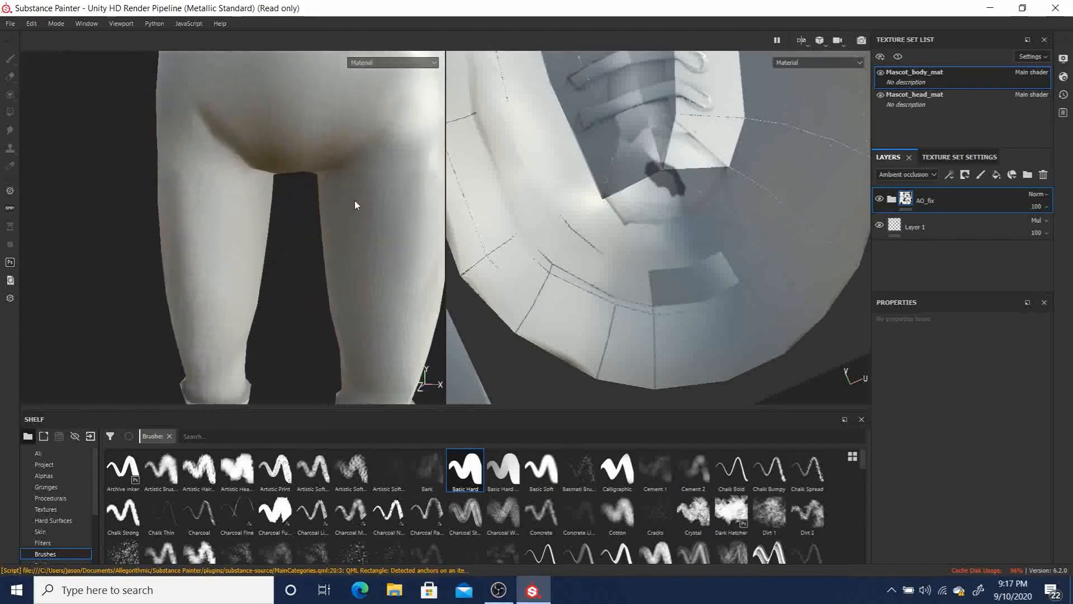
pyautogui.keyDown('alt'); pyautogui.moveTo(355, 204); pyautogui.dragTo(279, 187, button='middle'); pyautogui.keyUp('alt')
pyautogui.keyDown('alt'); pyautogui.moveTo(371, 161); pyautogui.dragTo(357, 337, button='middle'); pyautogui.keyUp('alt')
pyautogui.keyDown('alt'); pyautogui.moveTo(357, 337); pyautogui.dragTo(196, 197, button='right'); pyautogui.keyUp('alt')
pyautogui.keyDown('alt'); pyautogui.moveTo(196, 197); pyautogui.dragTo(292, 210); pyautogui.keyUp('alt')
pyautogui.keyDown('alt'); pyautogui.moveTo(292, 210); pyautogui.dragTo(5, 184, button='right'); pyautogui.keyUp('alt')
pyautogui.keyDown('alt'); pyautogui.moveTo(261, 162); pyautogui.dragTo(218, 315, button='middle'); pyautogui.keyUp('alt')
pyautogui.moveTo(244, 252)
pyautogui.keyDown('alt'); pyautogui.mouseDown()
pyautogui.moveTo(127, 281)
pyautogui.moveTo(253, 252)
pyautogui.mouseUp(); pyautogui.keyUp('alt')
pyautogui.keyDown('alt'); pyautogui.moveTo(253, 251); pyautogui.dragTo(285, 148, button='middle'); pyautogui.keyUp('alt')
pyautogui.keyDown('alt'); pyautogui.moveTo(285, 148); pyautogui.dragTo(177, 193, button='right'); pyautogui.keyUp('alt')
pyautogui.keyDown('alt'); pyautogui.moveTo(264, 273); pyautogui.dragTo(247, 162, button='middle'); pyautogui.keyUp('alt')
pyautogui.keyDown('alt'); pyautogui.moveTo(247, 163); pyautogui.dragTo(268, 179); pyautogui.keyUp('alt')
pyautogui.keyDown('alt'); pyautogui.moveTo(314, 115); pyautogui.dragTo(272, 329, button='middle'); pyautogui.keyUp('alt')
pyautogui.keyDown('alt'); pyautogui.moveTo(250, 189); pyautogui.dragTo(265, 243); pyautogui.keyUp('alt')
pyautogui.keyDown('alt'); pyautogui.moveTo(265, 243); pyautogui.dragTo(416, 275, button='right'); pyautogui.keyUp('alt')
pyautogui.keyDown('alt'); pyautogui.moveTo(277, 140); pyautogui.dragTo(271, 297, button='middle'); pyautogui.keyUp('alt')
pyautogui.keyDown('alt'); pyautogui.moveTo(224, 223); pyautogui.dragTo(305, 246, button='right'); pyautogui.keyUp('alt')
pyautogui.keyDown('alt'); pyautogui.moveTo(297, 249); pyautogui.dragTo(168, 252); pyautogui.keyUp('alt')
pyautogui.keyDown('alt'); pyautogui.moveTo(284, 233); pyautogui.dragTo(64, 52, button='middle'); pyautogui.keyUp('alt')
pyautogui.keyDown('alt'); pyautogui.moveTo(339, 299); pyautogui.dragTo(105, 97, button='middle'); pyautogui.keyUp('alt')
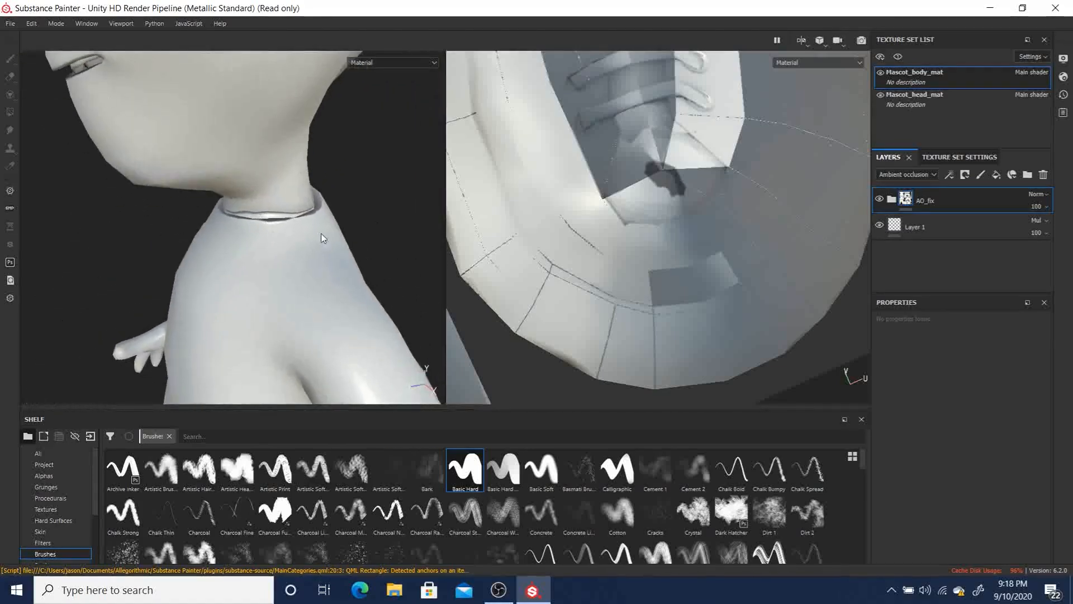
pyautogui.keyDown('alt'); pyautogui.moveTo(260, 287); pyautogui.dragTo(457, 274); pyautogui.keyUp('alt')
pyautogui.keyDown('alt'); pyautogui.moveTo(169, 311); pyautogui.dragTo(256, 214, button='middle'); pyautogui.keyUp('alt')
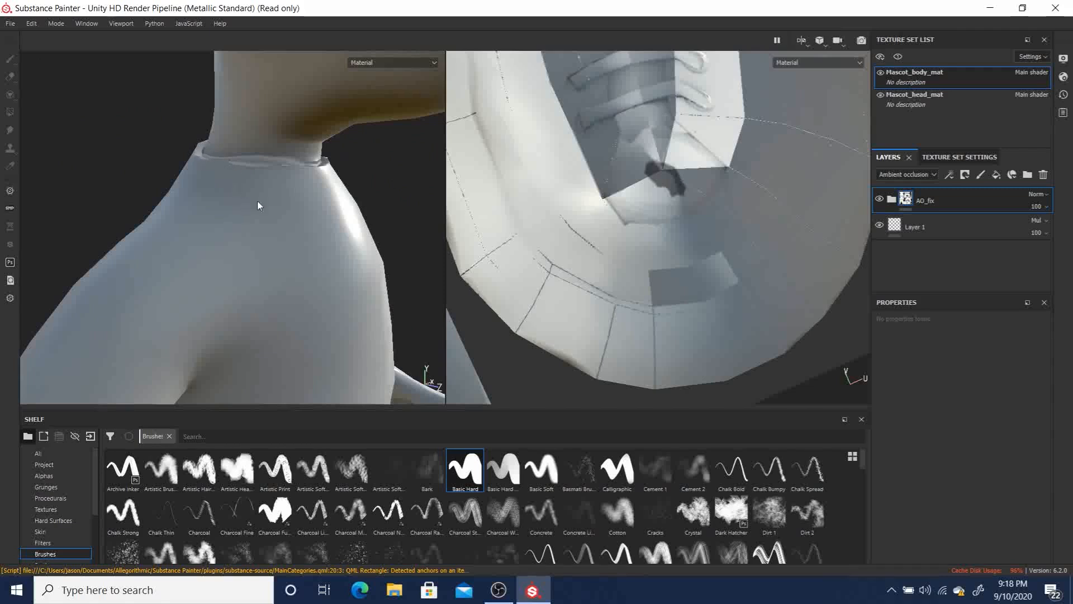
# - Frame the complete UV layout of the body texture set in the 2D view
pyautogui.keyDown('alt'); pyautogui.moveTo(756, 221); pyautogui.dragTo(563, 107, button='right'); pyautogui.keyUp('alt')
pyautogui.keyDown('alt'); pyautogui.moveTo(704, 116); pyautogui.dragTo(704, 234, button='middle'); pyautogui.keyUp('alt')
pyautogui.keyDown('alt'); pyautogui.moveTo(738, 240); pyautogui.dragTo(536, 185, button='right'); pyautogui.keyUp('alt')
pyautogui.moveTo(701, 200)
pyautogui.keyDown('alt'); pyautogui.mouseDown()
pyautogui.moveTo(689, 175)
pyautogui.moveTo(699, 211)
pyautogui.mouseUp(); pyautogui.keyUp('alt')
pyautogui.keyDown('alt'); pyautogui.moveTo(688, 181); pyautogui.dragTo(704, 233, button='middle'); pyautogui.keyUp('alt')
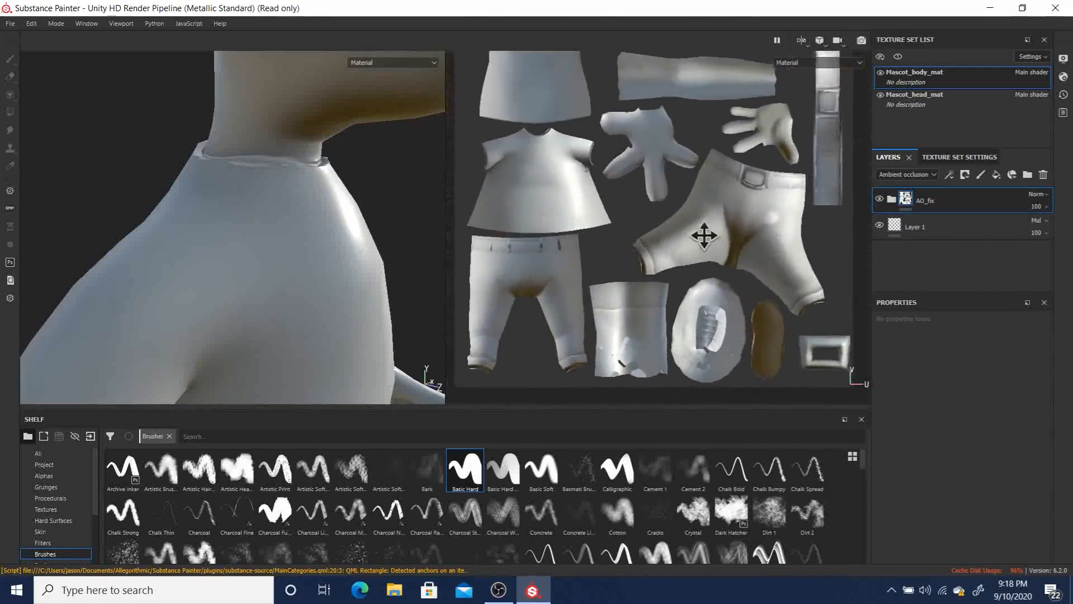
pyautogui.moveTo(705, 232)
pyautogui.keyDown('alt'); pyautogui.mouseDown()
pyautogui.moveTo(659, 113)
pyautogui.moveTo(690, 171)
pyautogui.moveTo(682, 103)
pyautogui.moveTo(708, 238)
pyautogui.moveTo(702, 163)
pyautogui.moveTo(701, 211)
pyautogui.mouseUp(); pyautogui.keyUp('alt')
pyautogui.press('f')
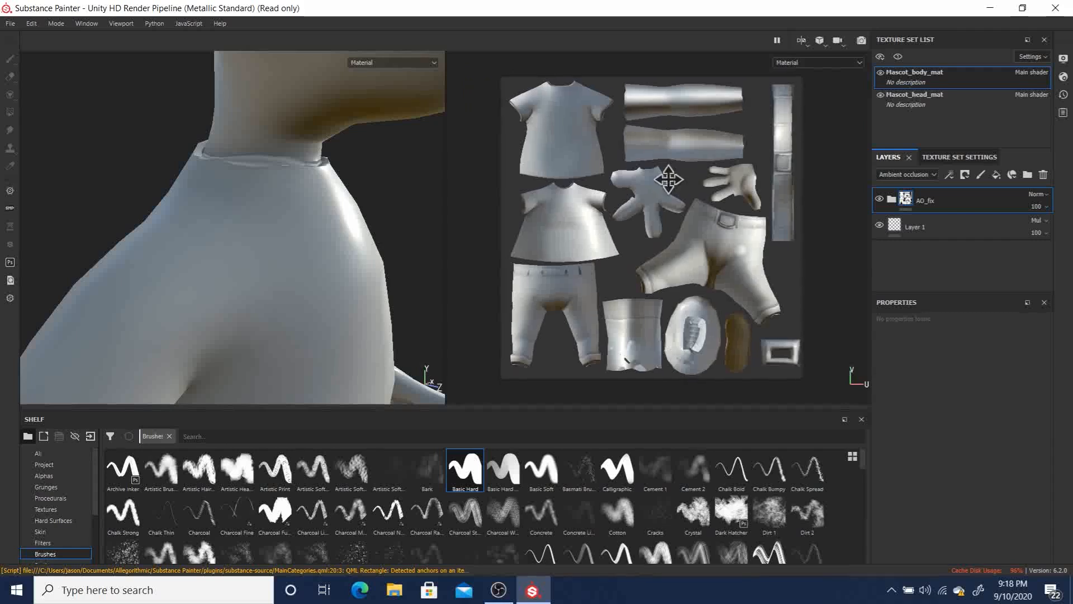
# - Save the project as Mascot_texture in the Substance folder, replacing the existing file
pyautogui.click(20, 24)
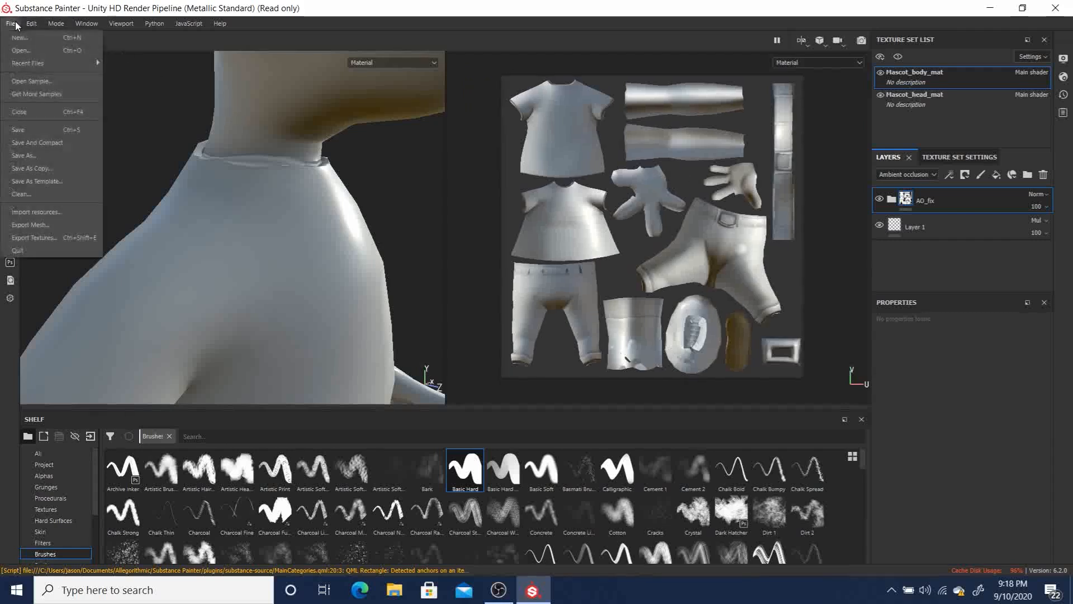
pyautogui.click(30, 130)
pyautogui.click(181, 119)
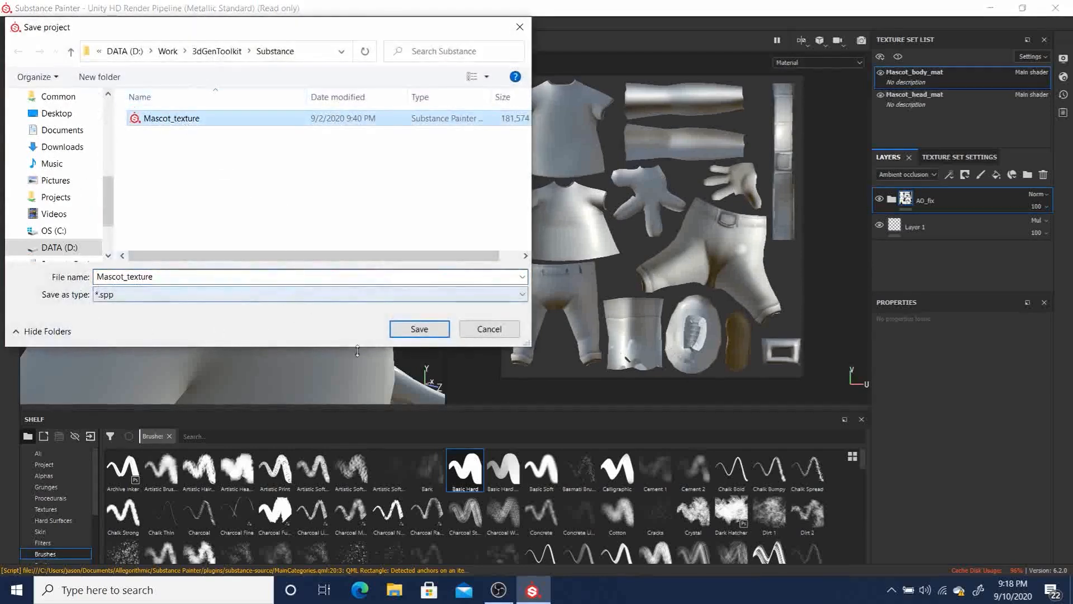
pyautogui.click(418, 329)
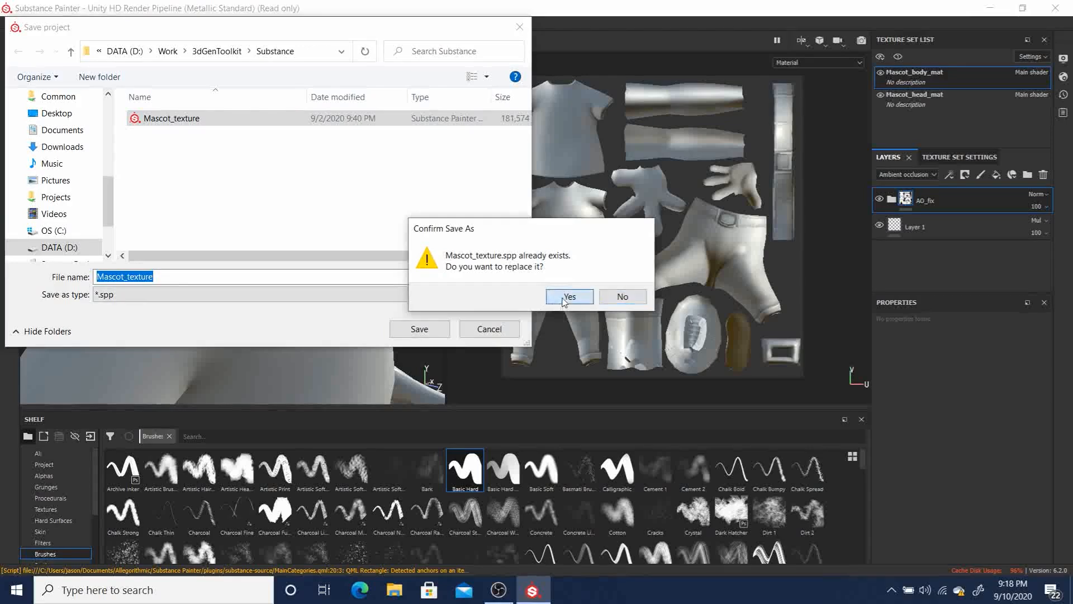
pyautogui.click(567, 295)
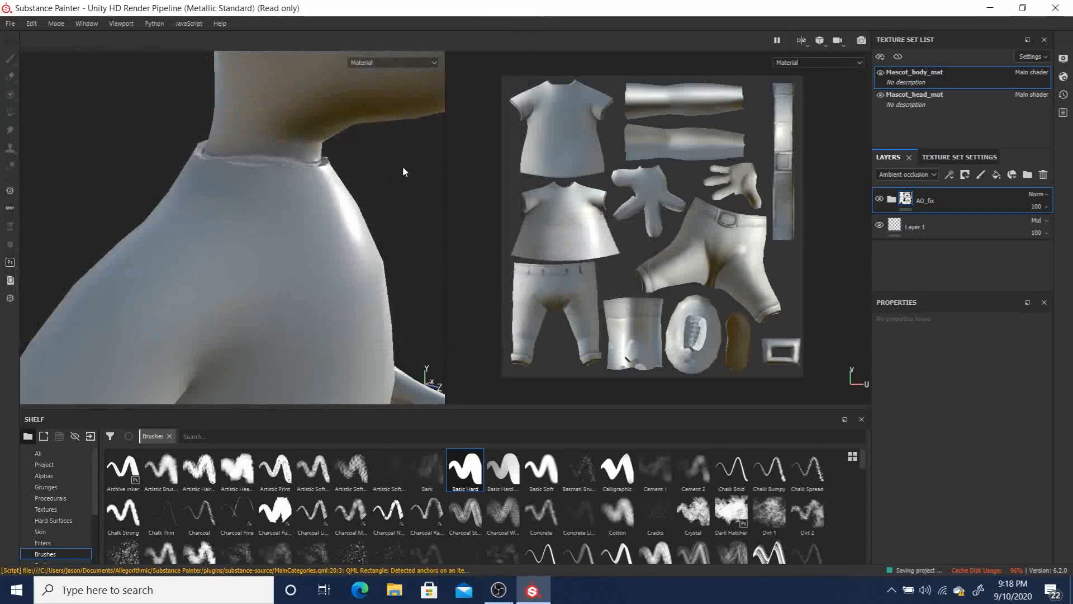
# - Frame the whole character from the front and display the Base Color channel in the viewports
pyautogui.press('f')
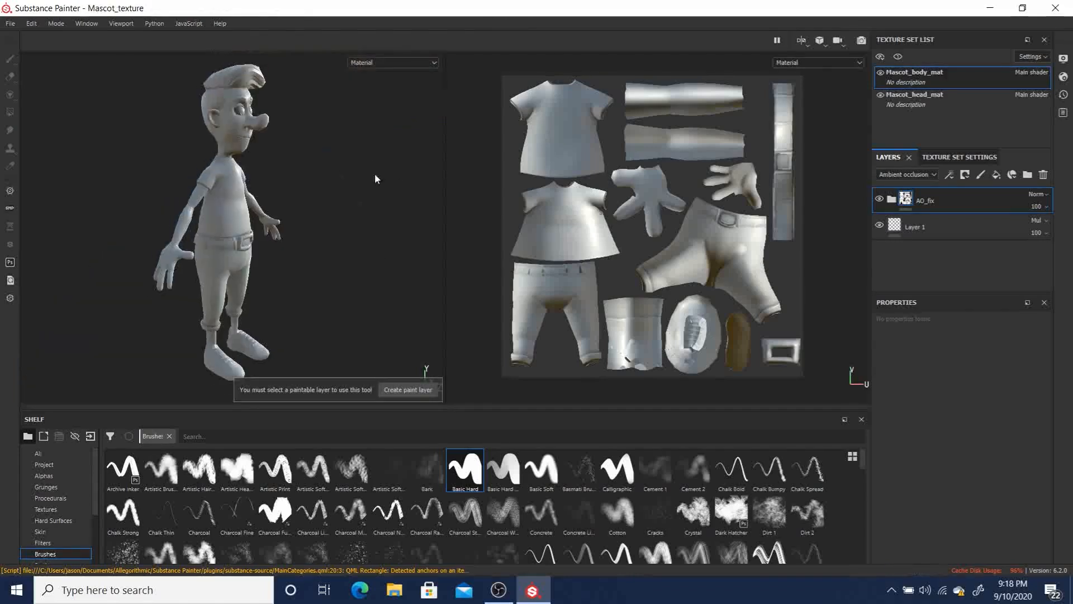
pyautogui.moveTo(327, 247)
pyautogui.keyDown('alt'); pyautogui.mouseDown()
pyautogui.moveTo(311, 233)
pyautogui.moveTo(237, 224)
pyautogui.moveTo(314, 222)
pyautogui.moveTo(326, 207)
pyautogui.moveTo(325, 140)
pyautogui.moveTo(300, 202)
pyautogui.moveTo(333, 184)
pyautogui.mouseUp(); pyautogui.keyUp('alt')
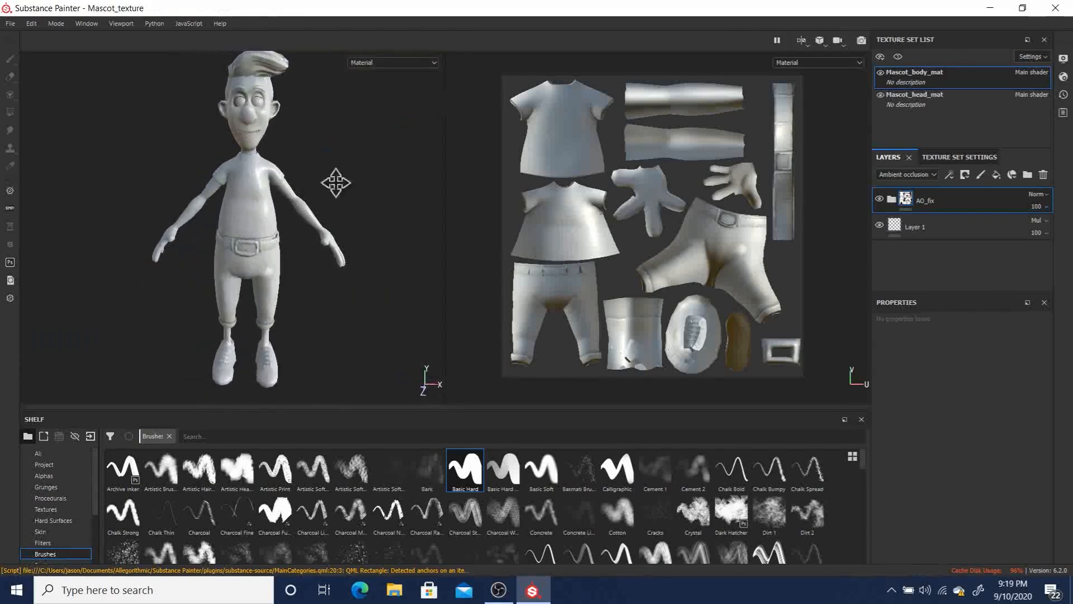
pyautogui.keyDown('alt'); pyautogui.moveTo(337, 183); pyautogui.dragTo(344, 201, button='middle'); pyautogui.keyUp('alt')
pyautogui.moveTo(344, 202)
pyautogui.keyDown('alt'); pyautogui.mouseDown()
pyautogui.moveTo(361, 195)
pyautogui.moveTo(349, 198)
pyautogui.mouseUp(); pyautogui.keyUp('alt')
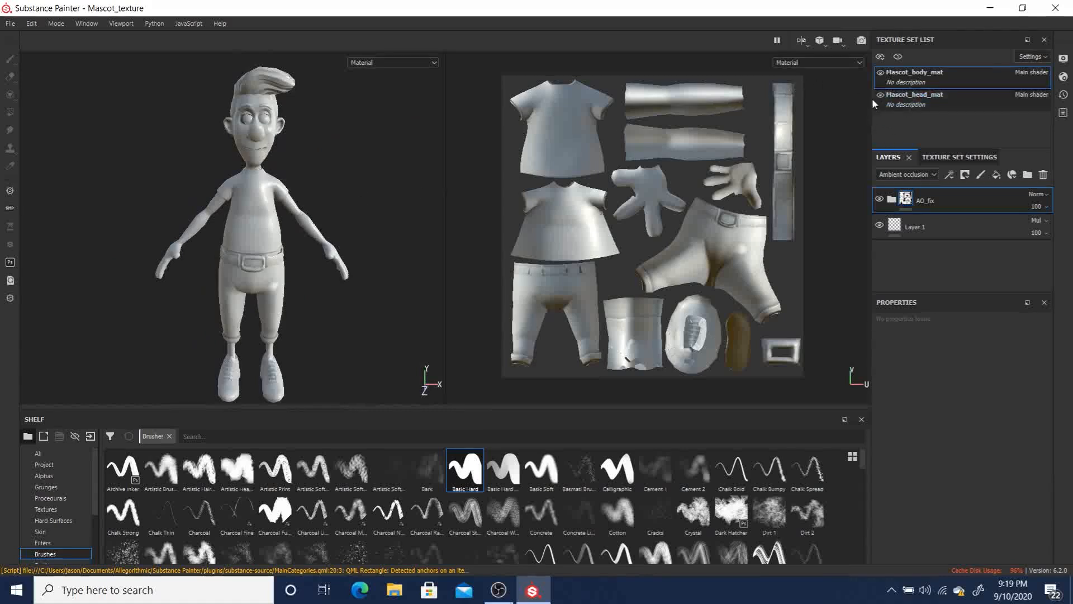
pyautogui.click(810, 58)
pyautogui.click(805, 94)
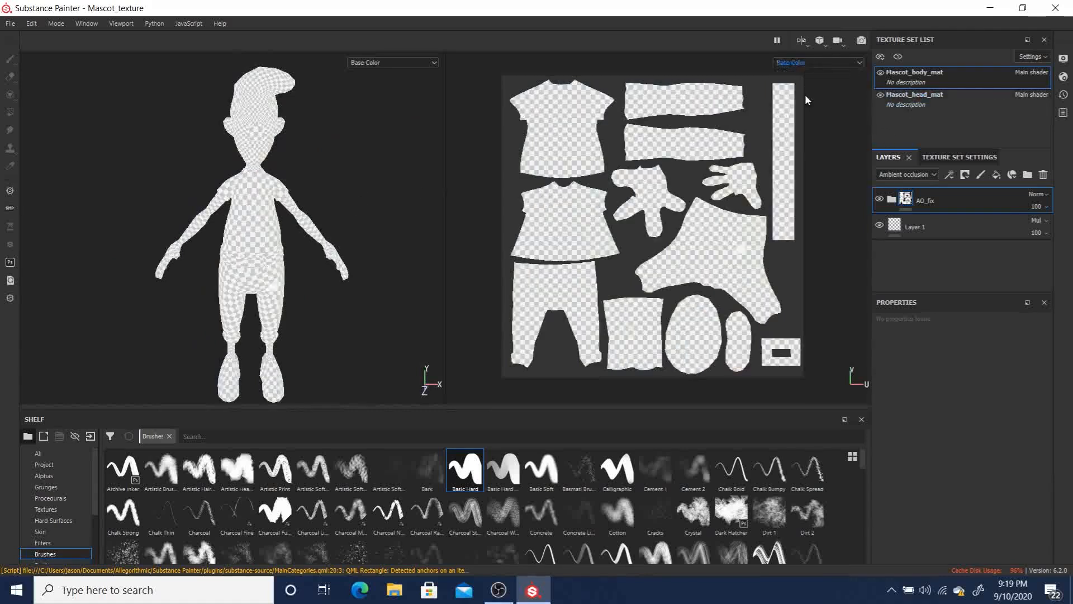
# - Display the Height, Roughness and Metallic channels in the viewports and examine the dark spot on the trousers' UV shell
pyautogui.click(811, 63)
pyautogui.click(805, 104)
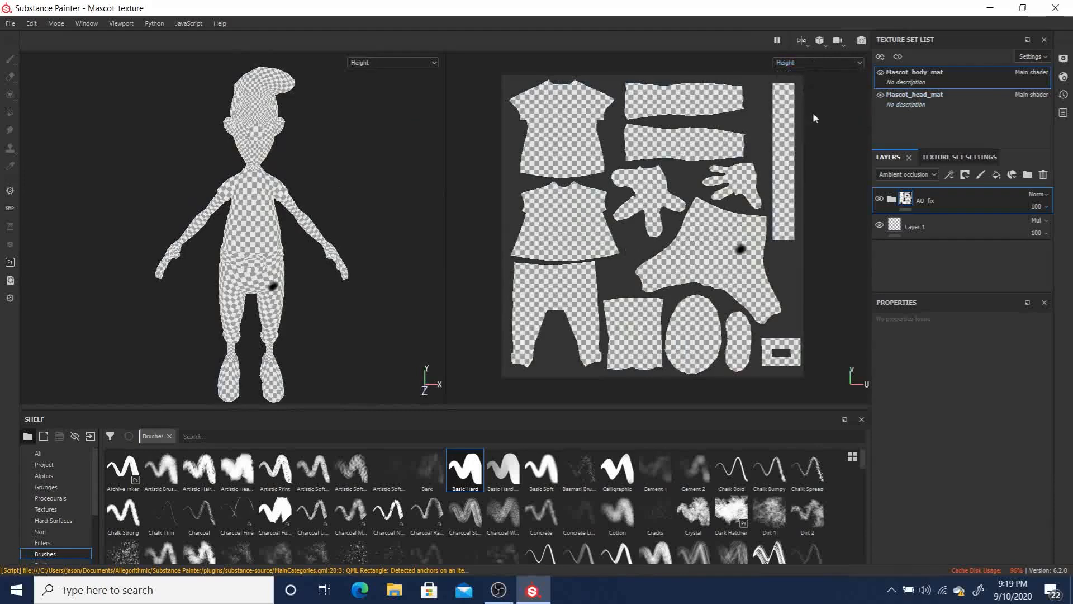
pyautogui.scroll(6, 732, 268)
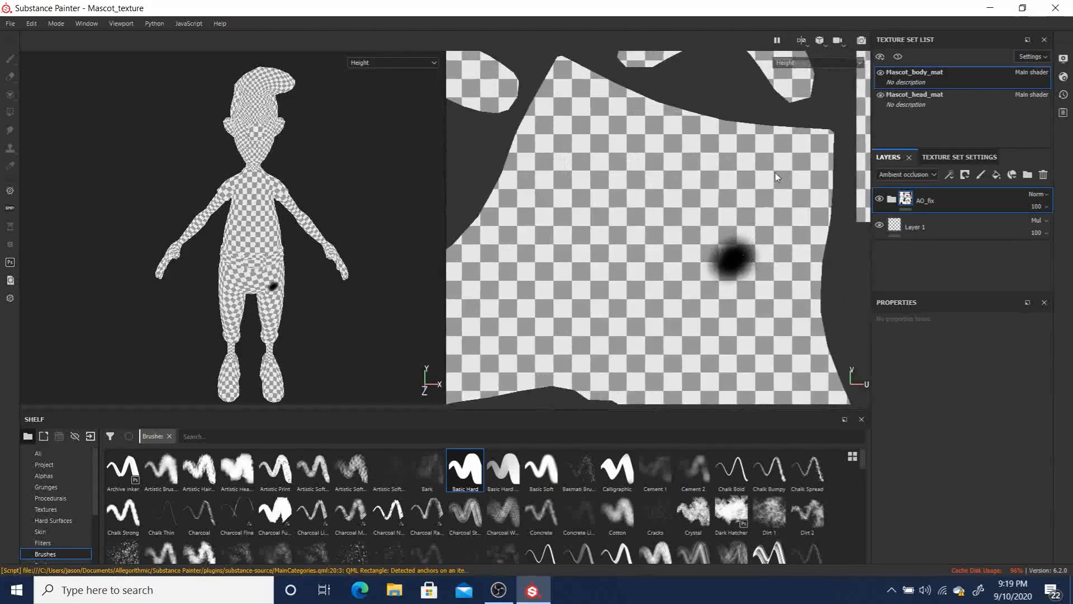
pyautogui.click(804, 62)
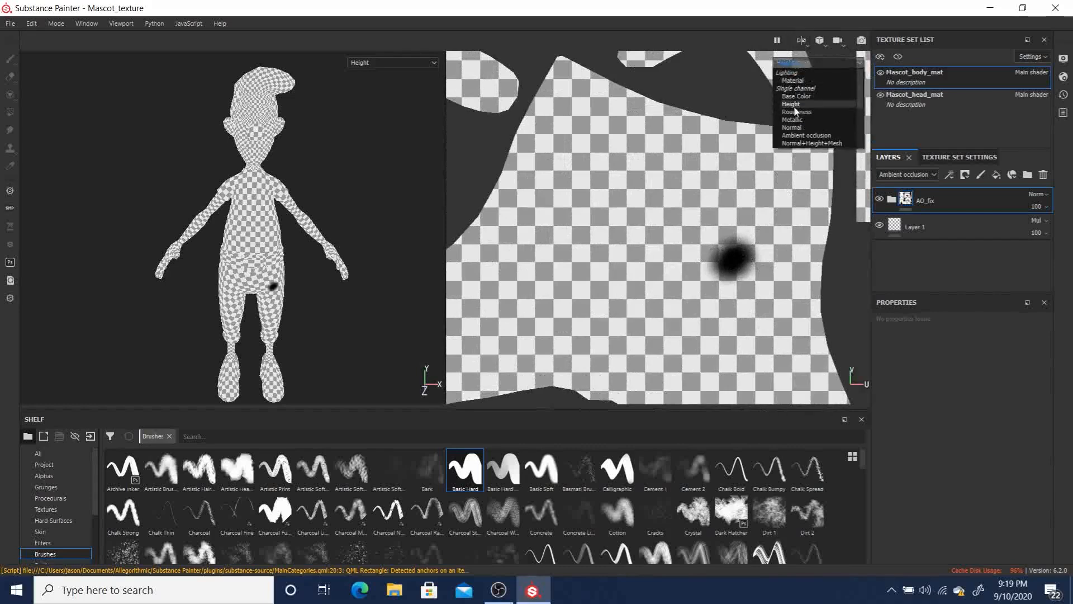
pyautogui.click(796, 113)
pyautogui.click(802, 68)
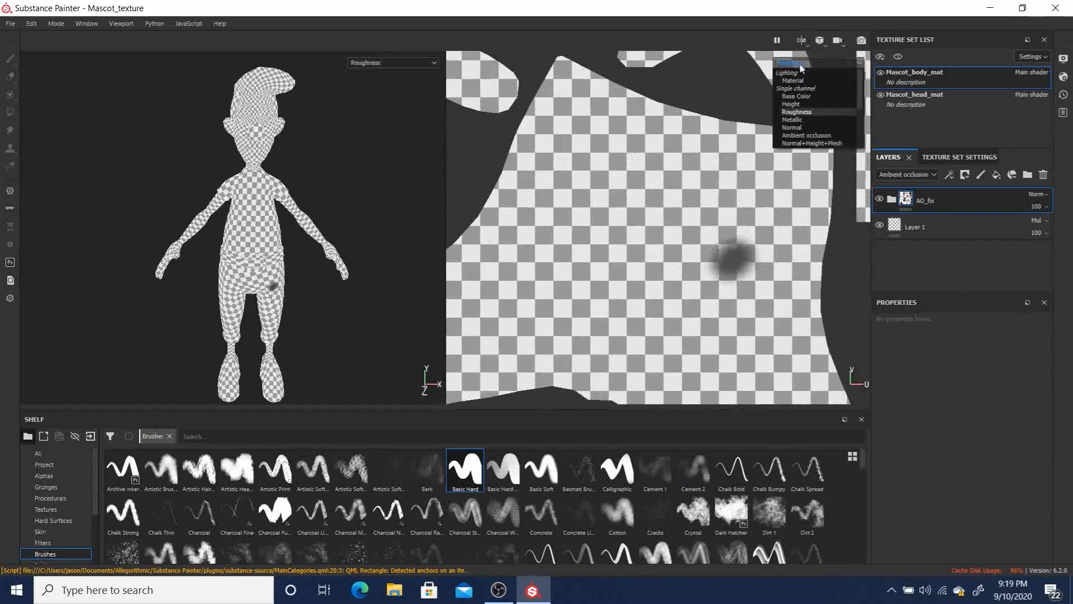
pyautogui.click(802, 101)
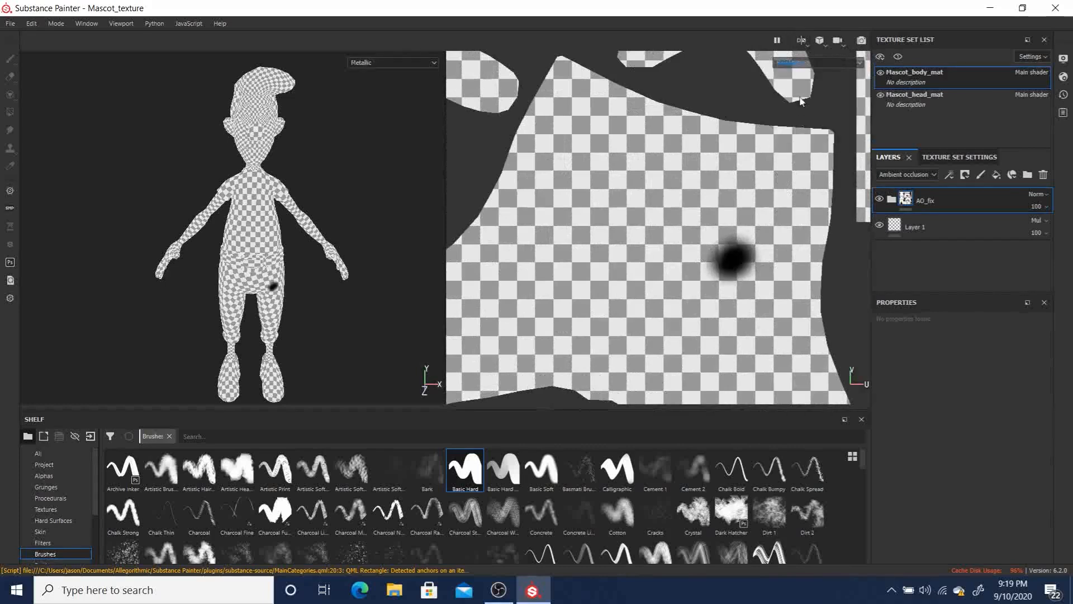
pyautogui.click(803, 67)
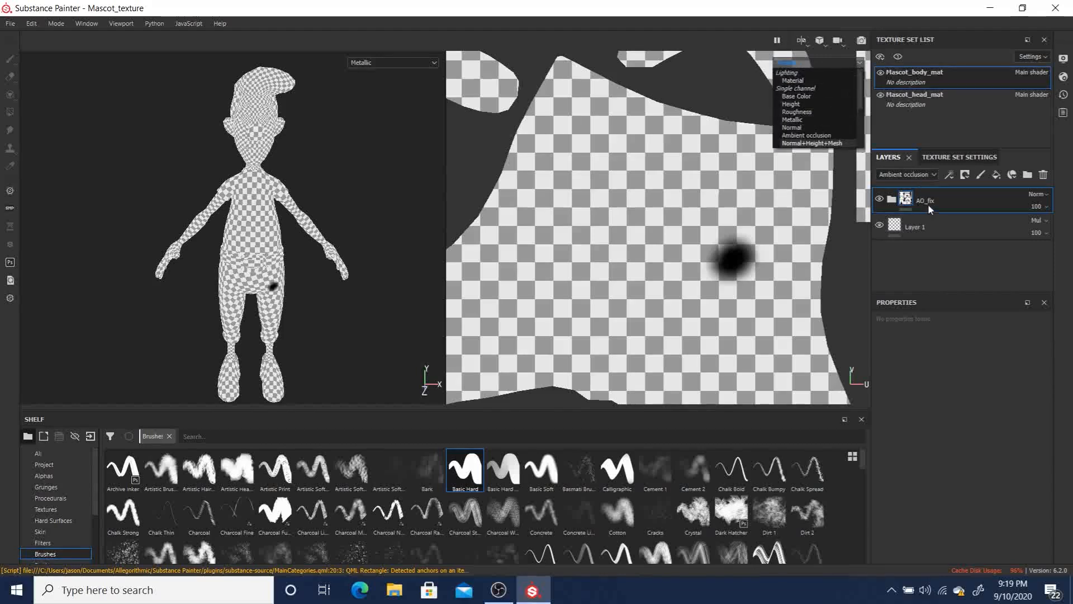
# - Expand the AO_fix folder and inspect its fill layer and paint effect
pyautogui.click(895, 201)
pyautogui.click(927, 227)
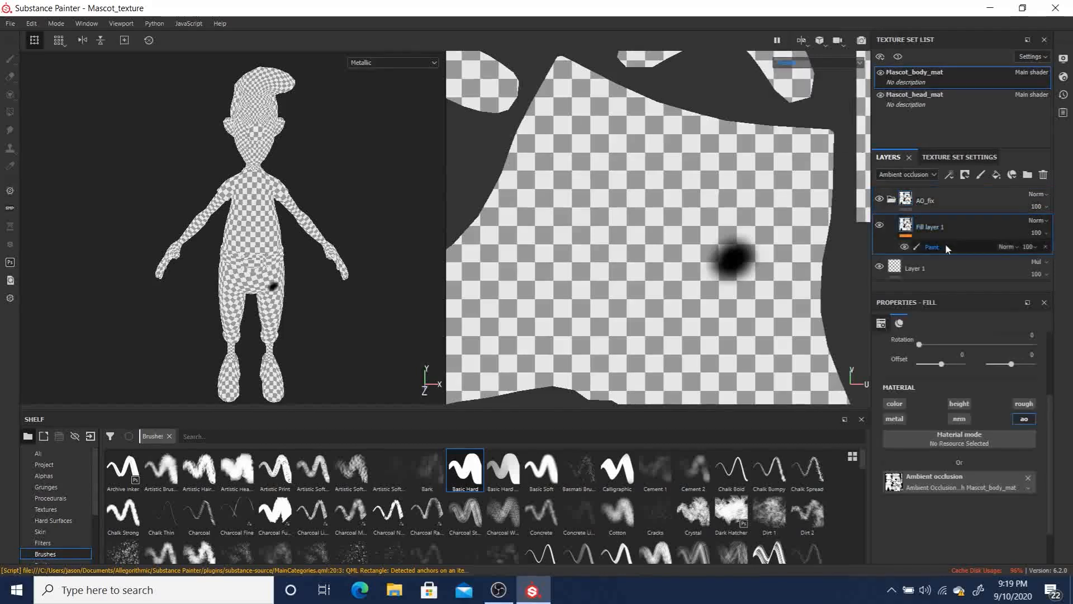
pyautogui.click(928, 246)
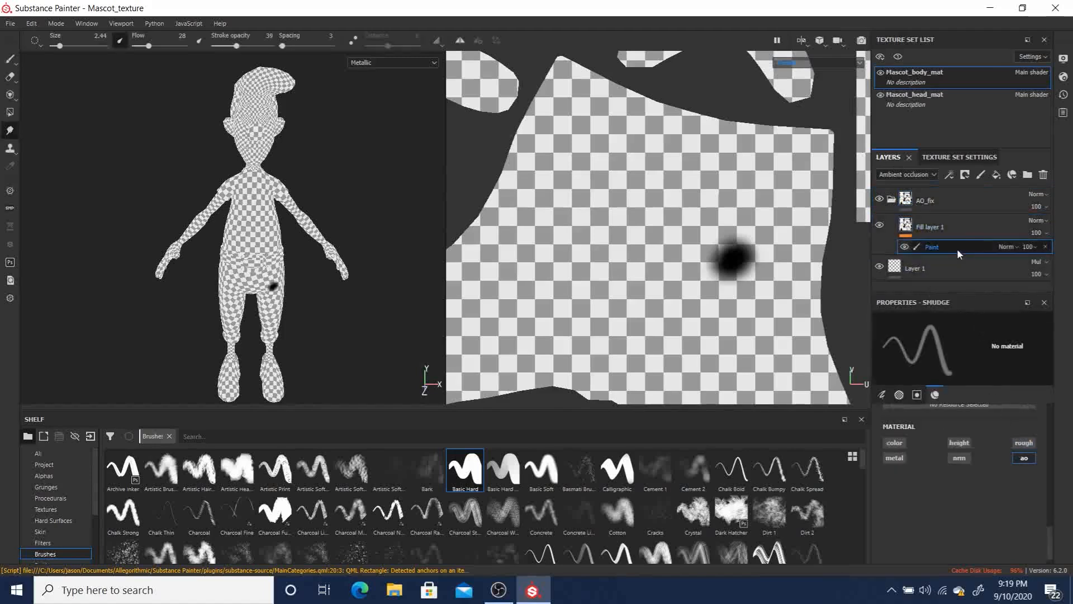
pyautogui.click(934, 200)
# - Check the layer stack's contents in the Base Color, Height, Roughness and Metallic channels
pyautogui.click(908, 173)
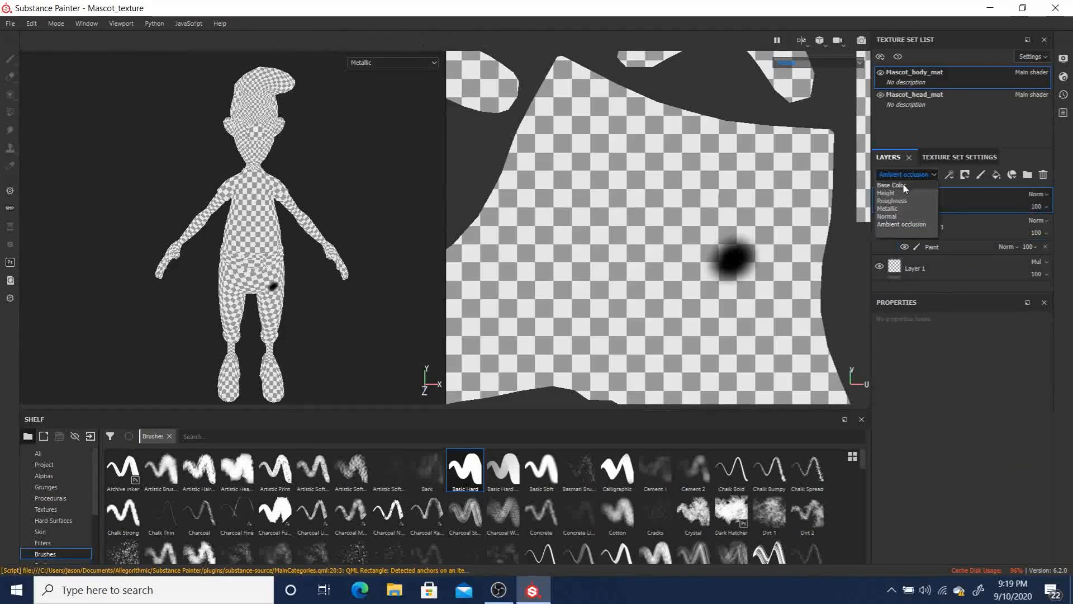
pyautogui.click(903, 184)
pyautogui.click(911, 174)
pyautogui.click(901, 187)
pyautogui.scroll(-1, 912, 174)
pyautogui.click(911, 175)
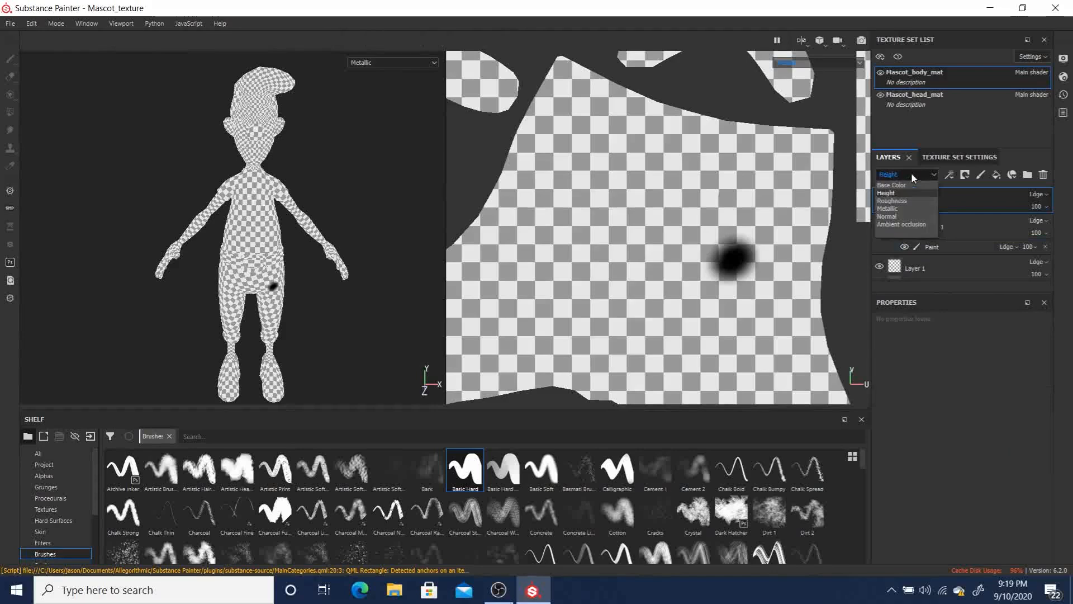
pyautogui.click(905, 201)
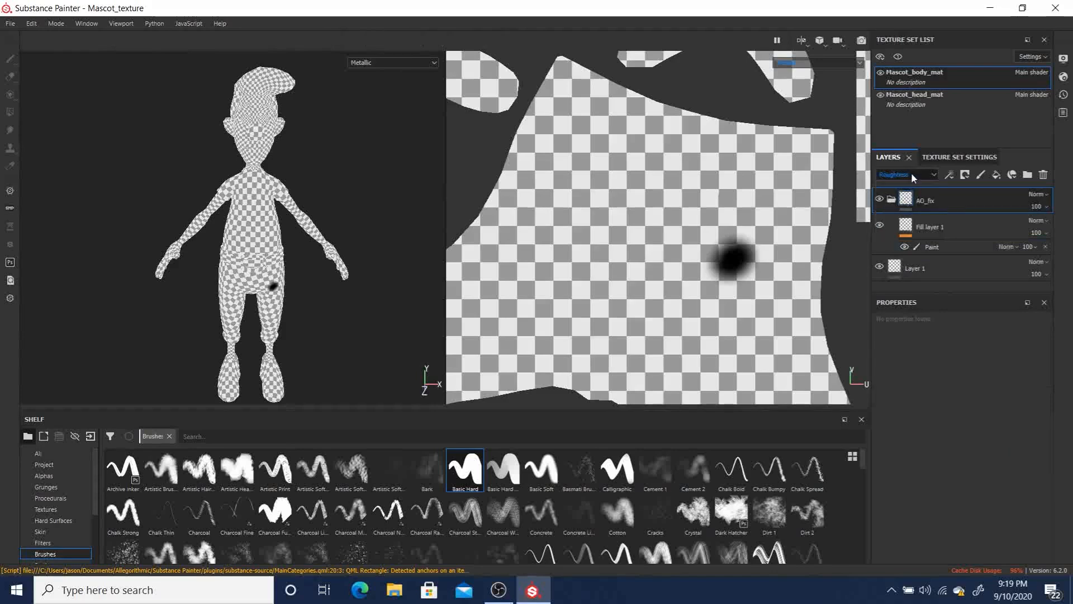
pyautogui.click(911, 174)
pyautogui.click(901, 208)
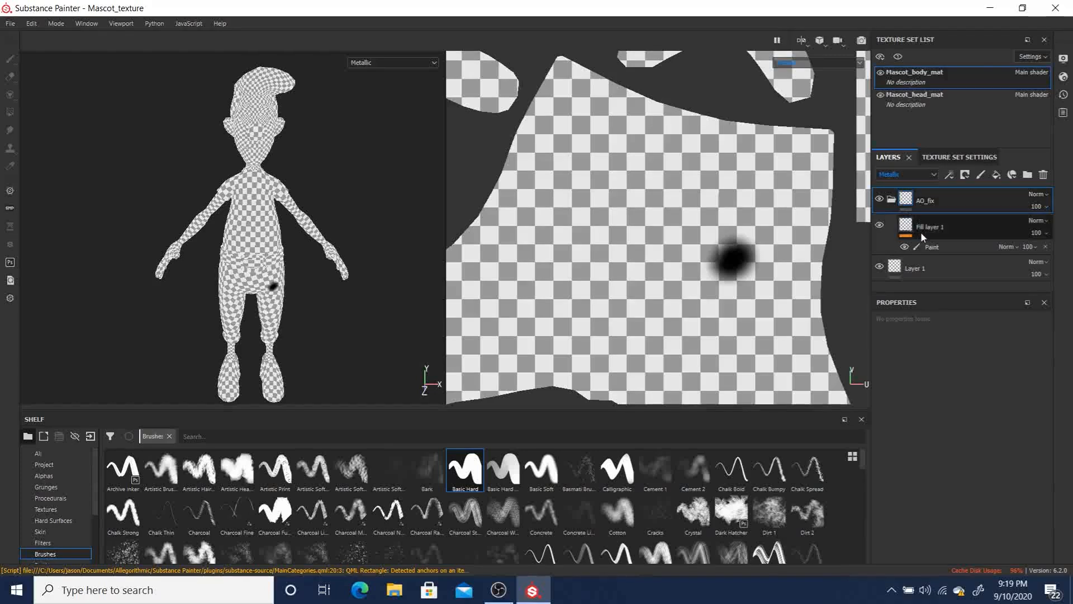
# - Display the full Material in the viewports and examine the spot on the trousers near the crotch
pyautogui.click(811, 62)
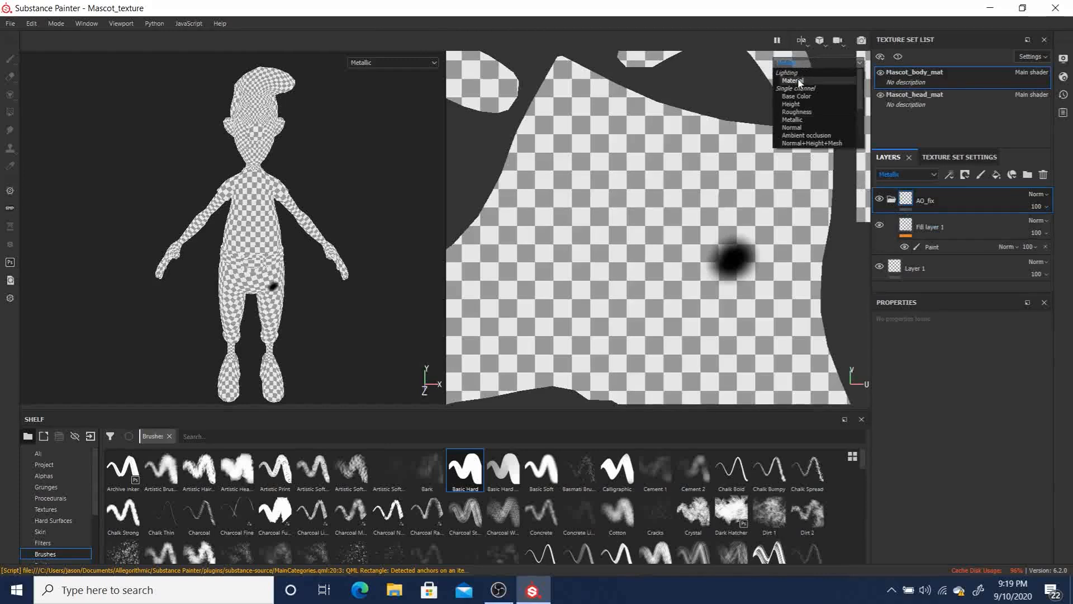
pyautogui.click(793, 80)
pyautogui.scroll(-5, 709, 276)
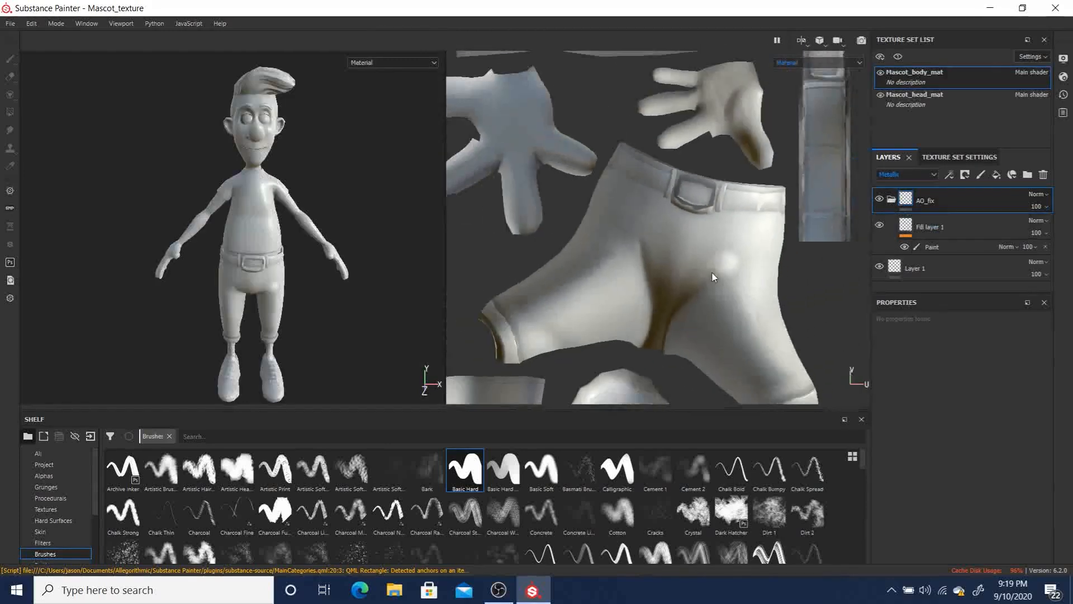
pyautogui.scroll(-2, 761, 366)
pyautogui.scroll(4, 764, 353)
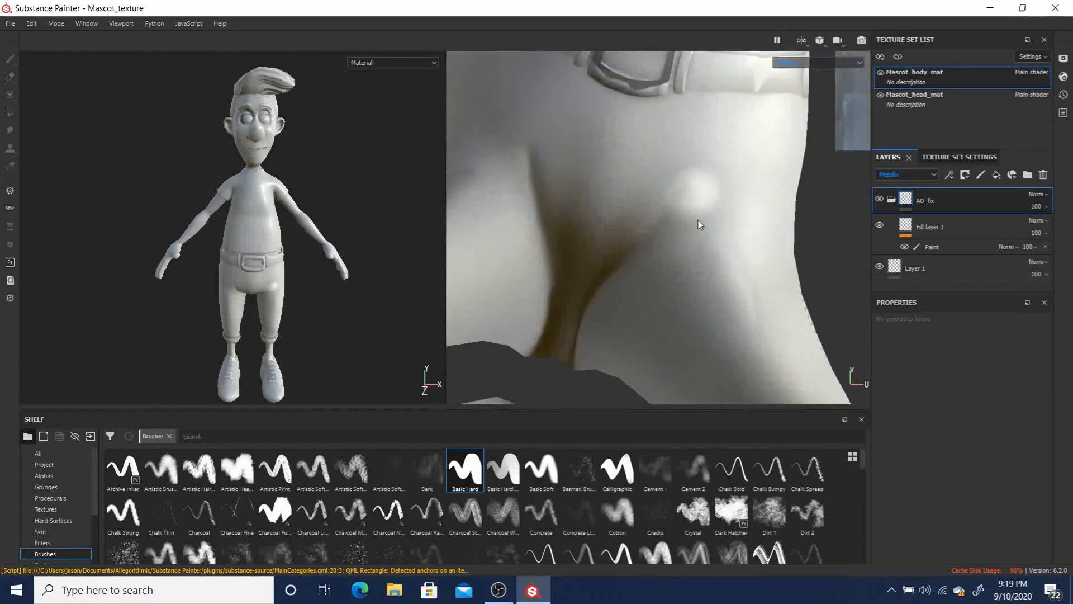
pyautogui.moveTo(761, 180); pyautogui.dragTo(724, 141, button='middle')
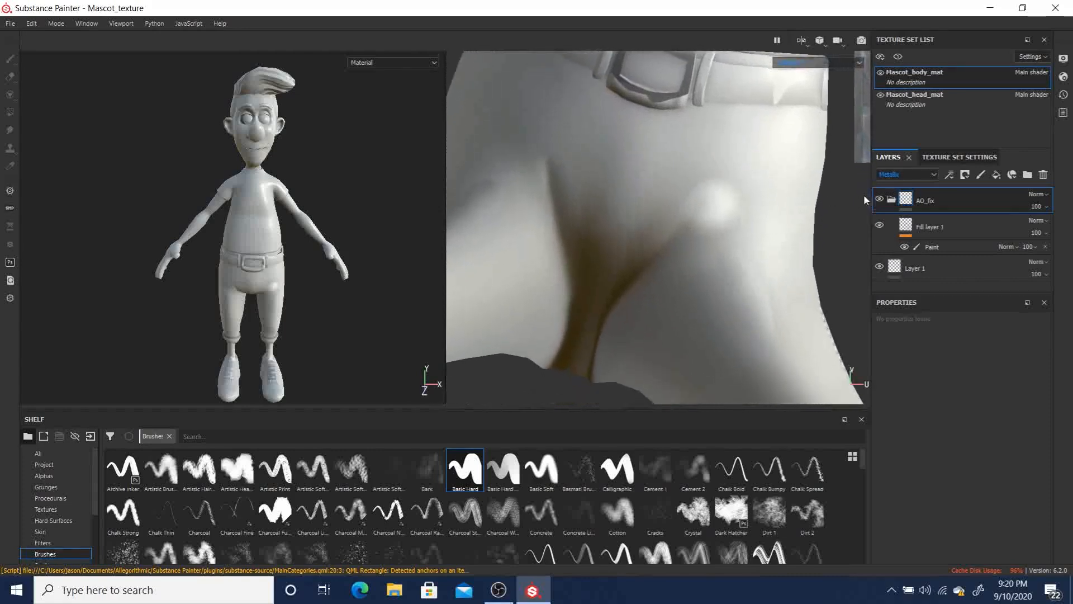
# - Return the layer stack to the Ambient occlusion channel and collapse the AO_fix folder
pyautogui.click(913, 175)
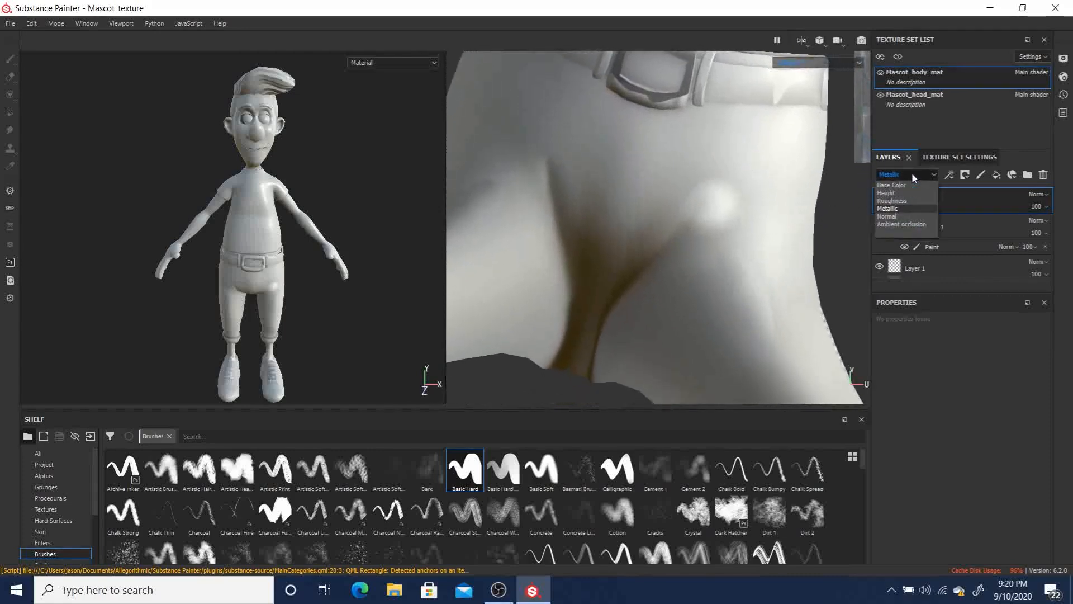
pyautogui.click(907, 224)
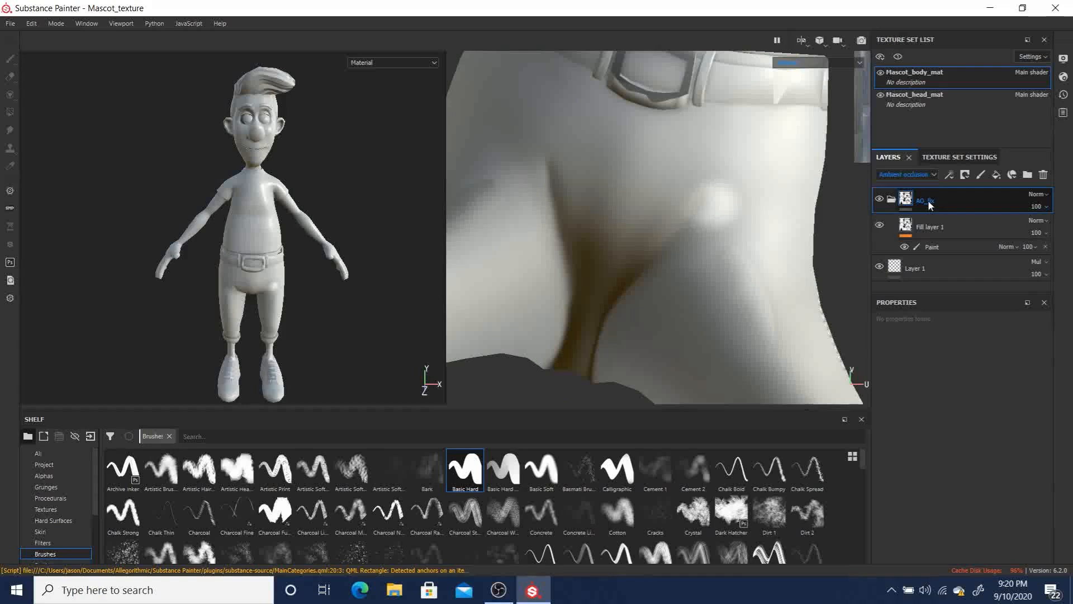
pyautogui.click(892, 201)
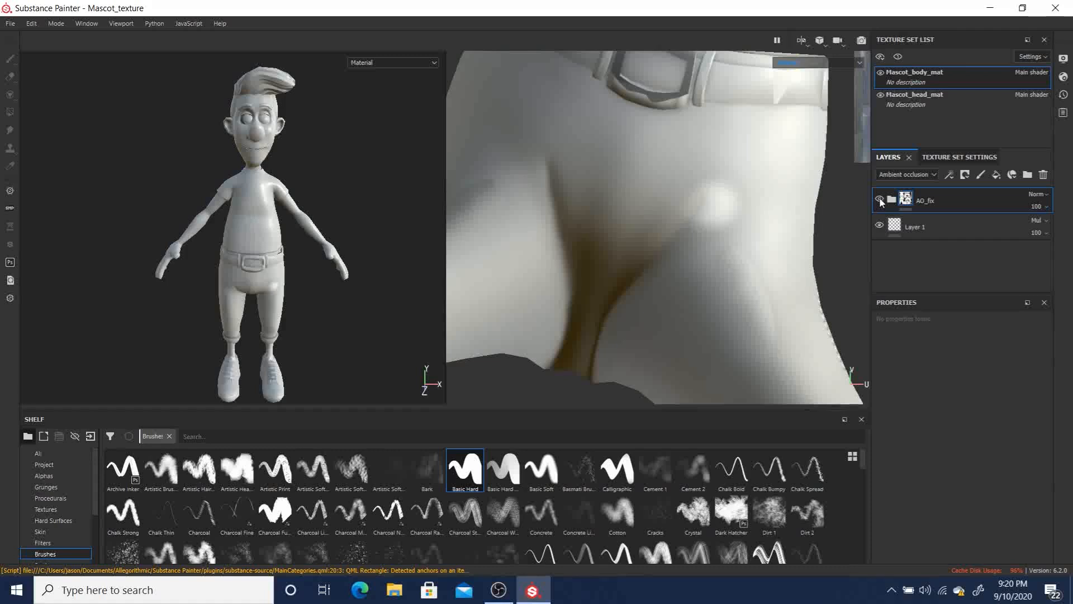
# - Add a fill layer above AO_fix with only the normal channel enabled, and set the body texture set's normal mixing to Replace
pyautogui.click(996, 176)
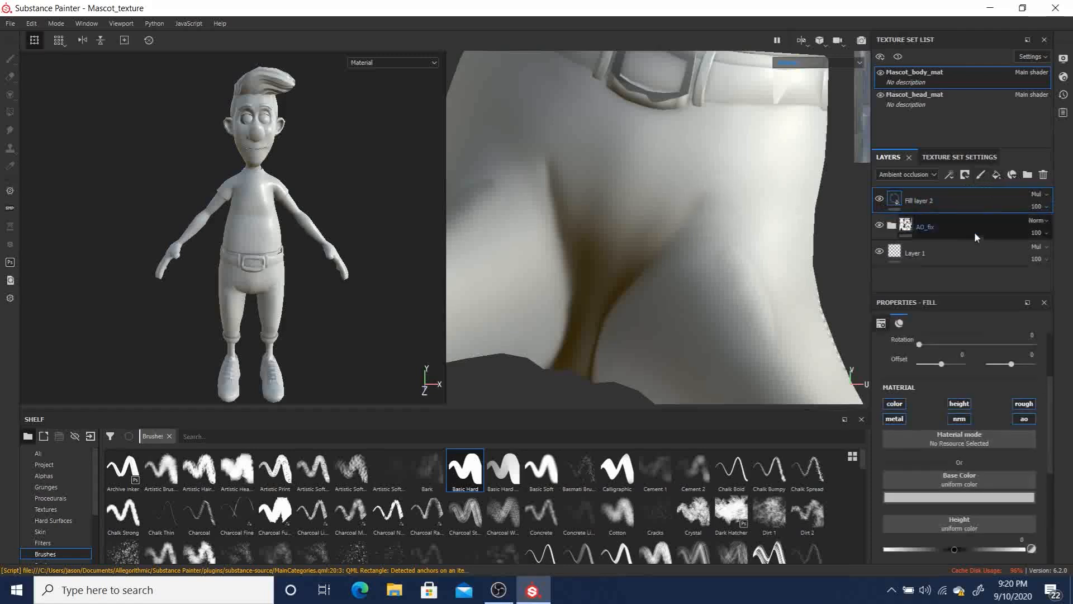
pyautogui.click(961, 419)
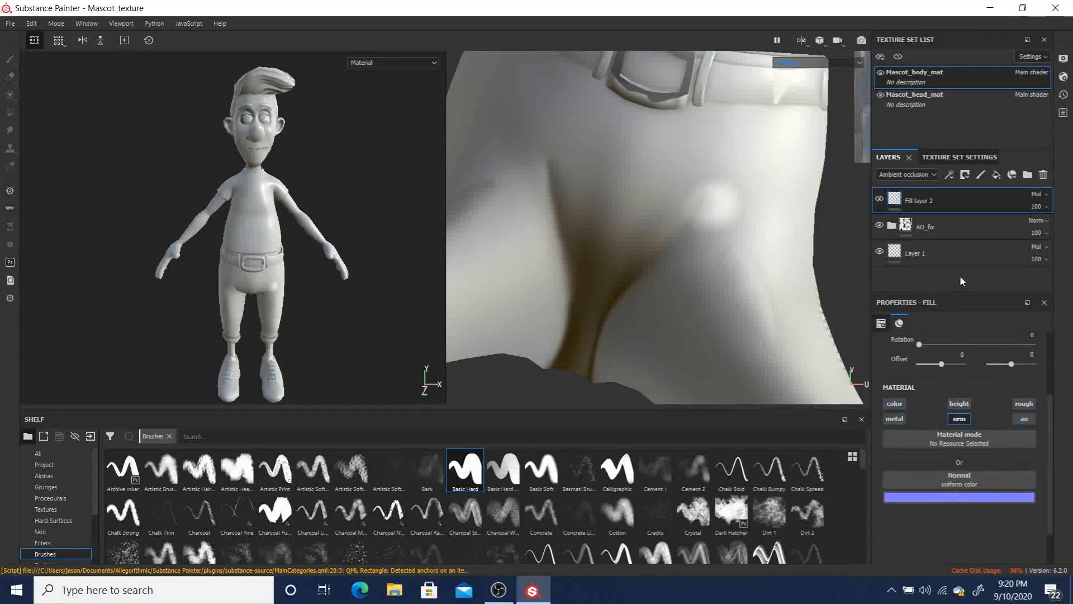
pyautogui.click(956, 157)
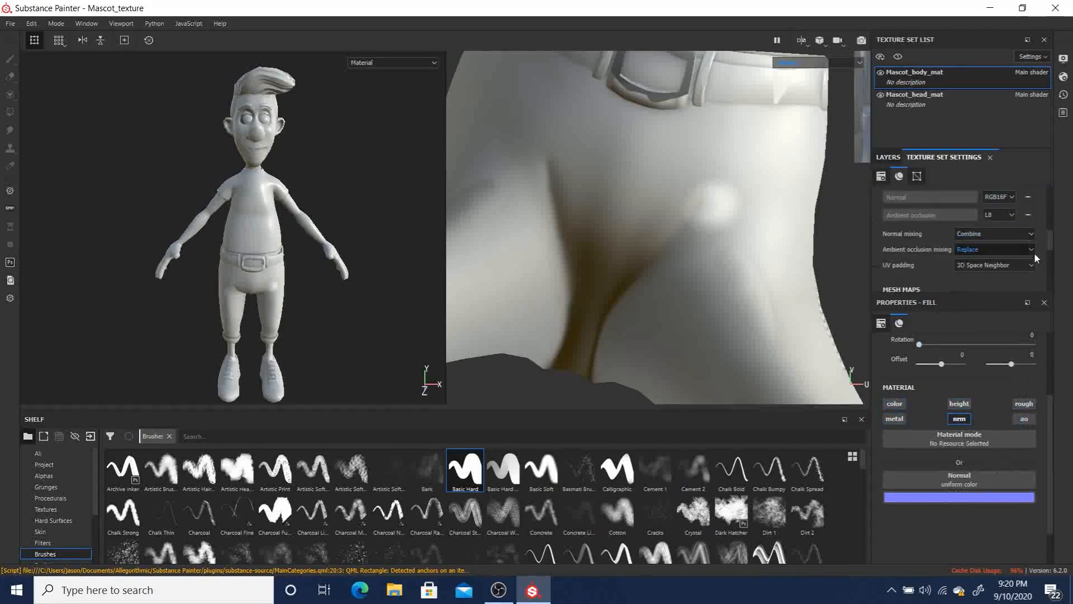
pyautogui.click(984, 234)
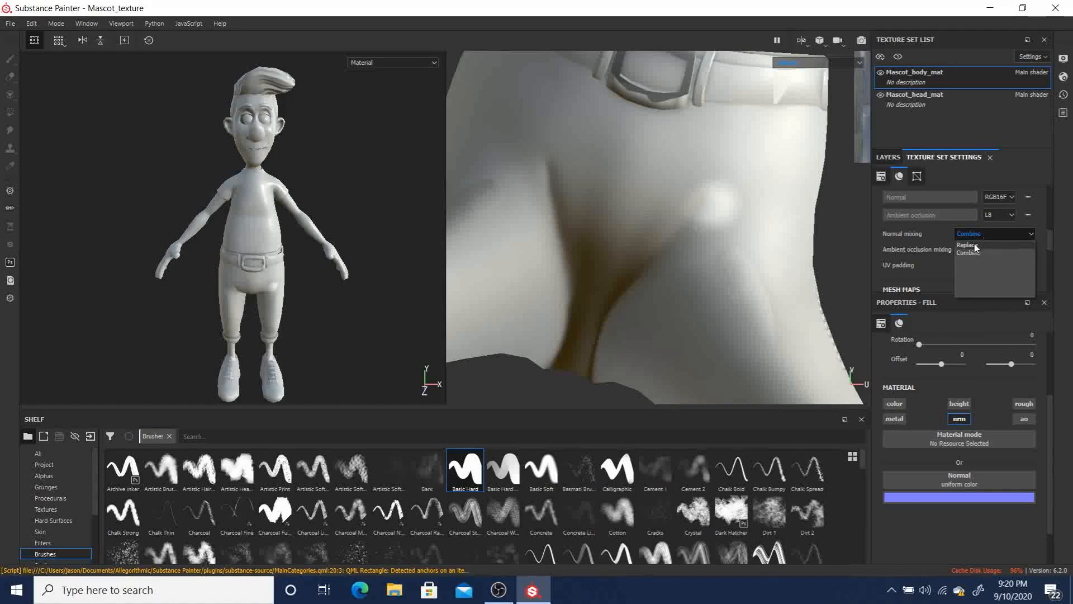
pyautogui.click(972, 245)
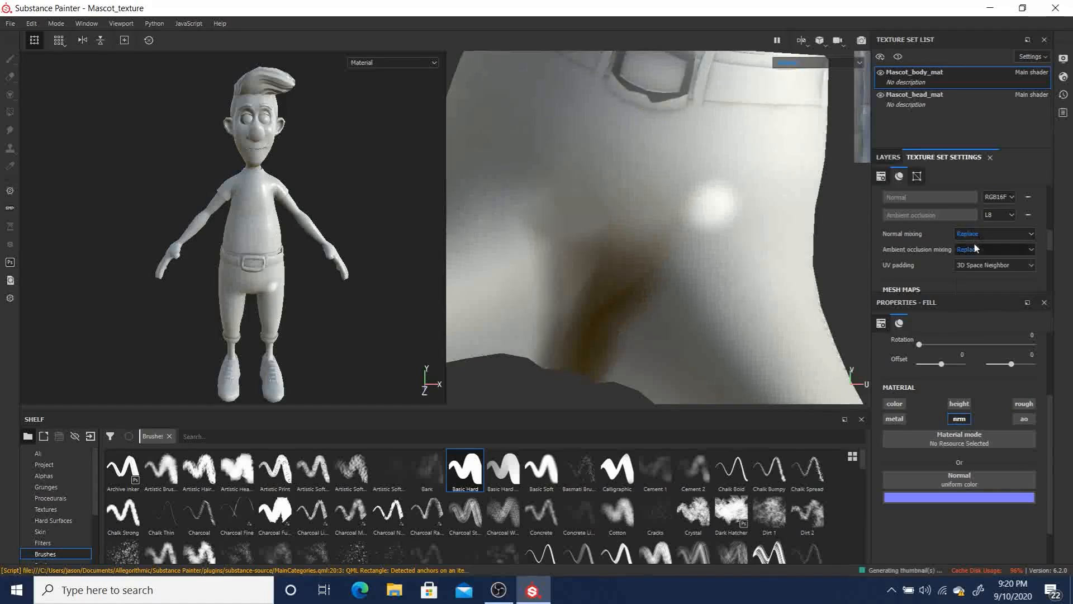
# - Display the Normal channel in the viewports and assign the Mascot_body_mat mesh normal map to the new fill layer's normal
pyautogui.click(802, 63)
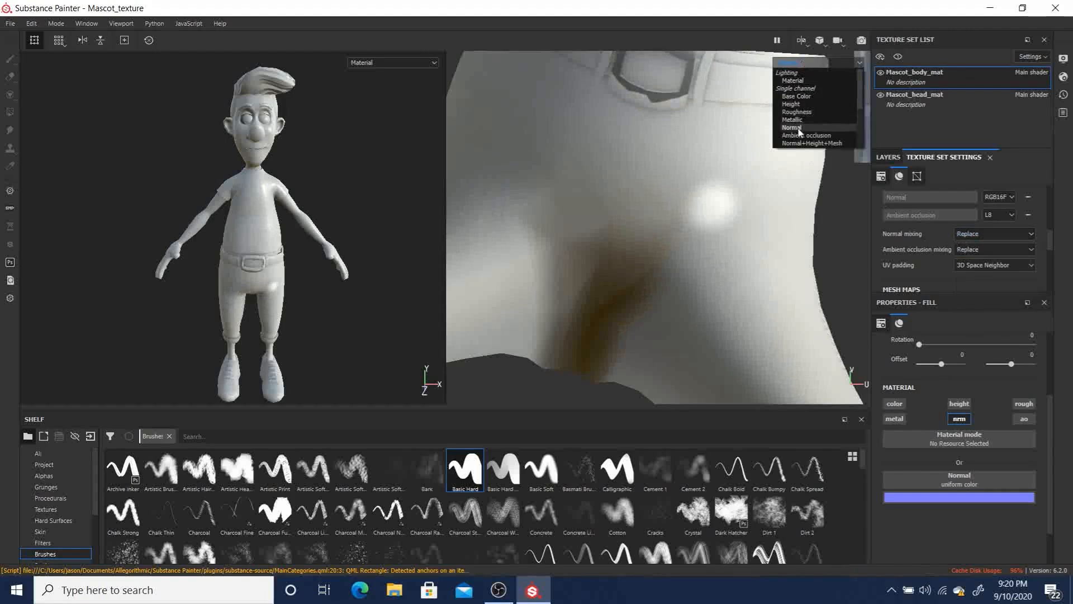
pyautogui.click(797, 127)
pyautogui.keyDown('alt'); pyautogui.moveTo(678, 217); pyautogui.dragTo(386, 182, button='right'); pyautogui.keyUp('alt')
pyautogui.click(804, 64)
pyautogui.click(792, 128)
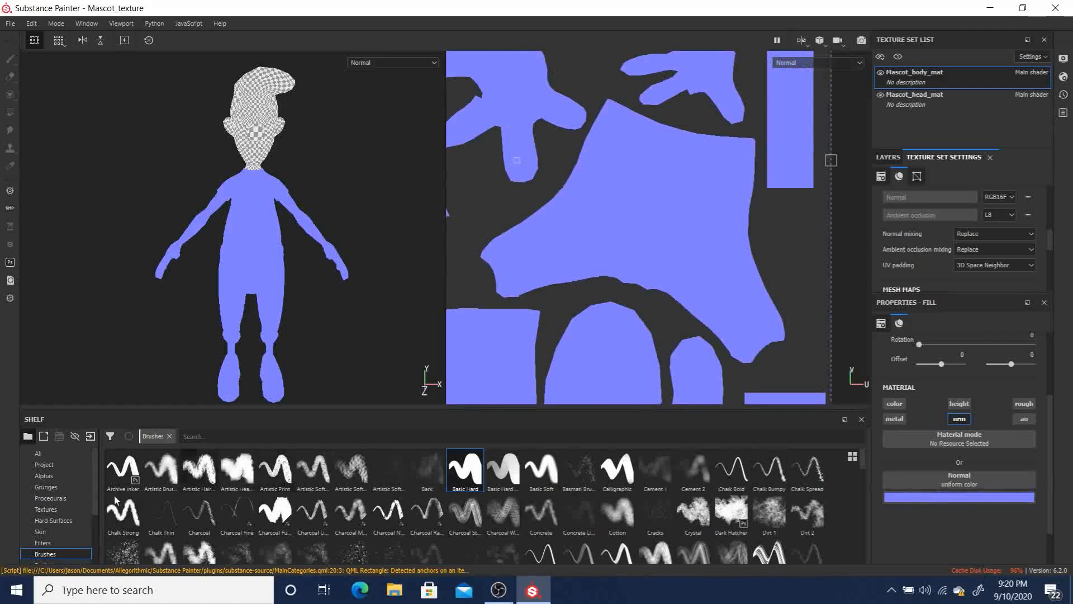
pyautogui.click(45, 465)
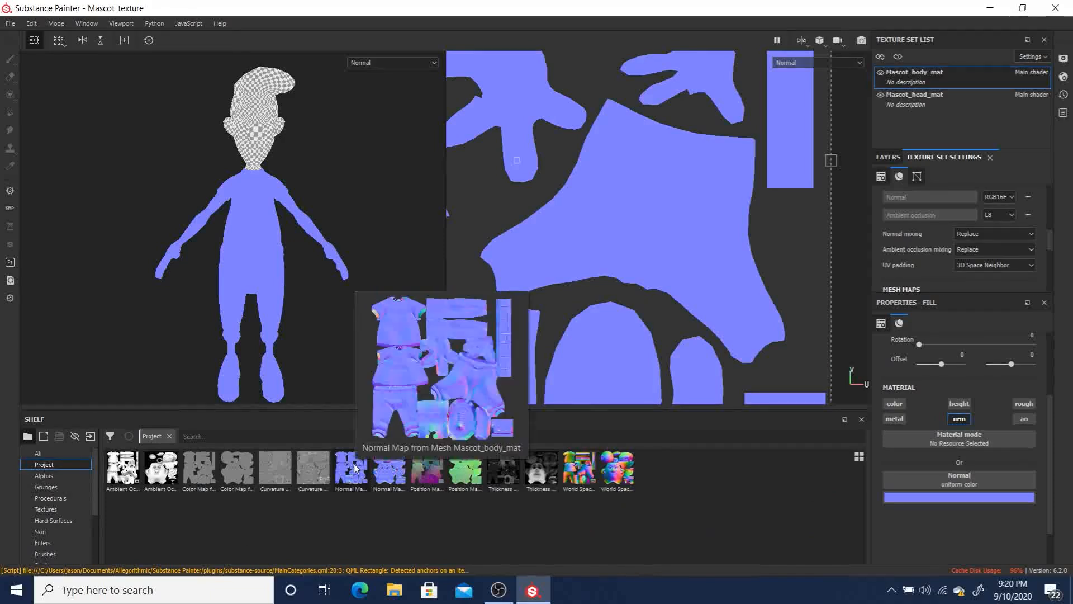
pyautogui.moveTo(356, 468); pyautogui.dragTo(968, 474)
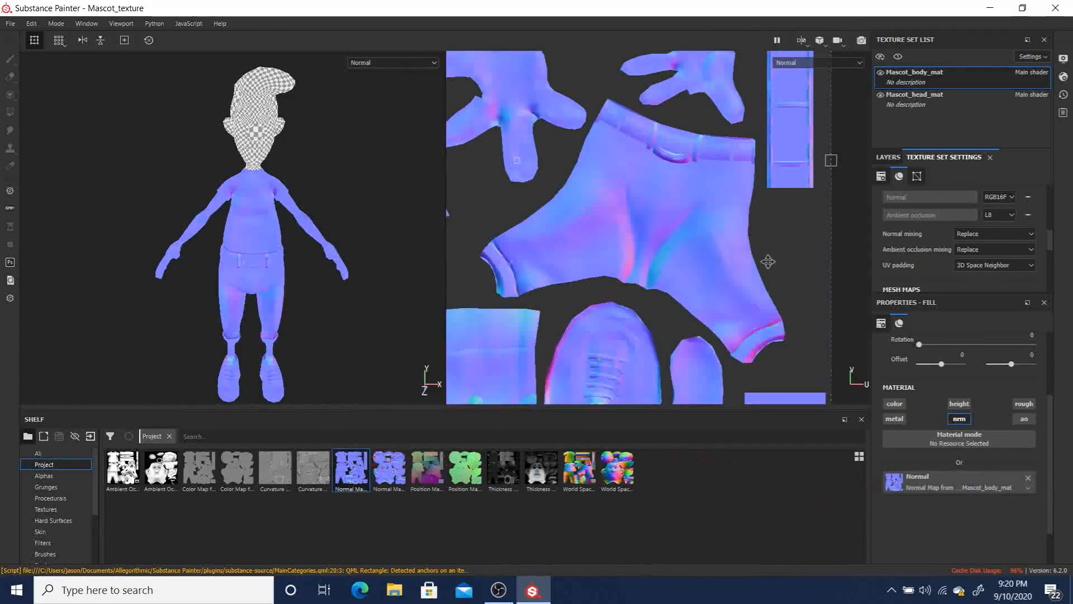
# - Examine the normal map's baking errors on the trousers, shoe pieces and trouser-leg cuff in the 2D view
pyautogui.moveTo(750, 216); pyautogui.dragTo(719, 307, button='middle')
pyautogui.keyDown('alt'); pyautogui.moveTo(643, 146); pyautogui.dragTo(728, 206, button='right'); pyautogui.keyUp('alt')
pyautogui.keyDown('alt'); pyautogui.moveTo(710, 190); pyautogui.dragTo(701, 226, button='middle'); pyautogui.keyUp('alt')
pyautogui.keyDown('alt'); pyautogui.moveTo(730, 142); pyautogui.dragTo(675, 155, button='middle'); pyautogui.keyUp('alt')
pyautogui.keyDown('alt'); pyautogui.moveTo(646, 255); pyautogui.dragTo(684, 125, button='middle'); pyautogui.keyUp('alt')
pyautogui.keyDown('alt'); pyautogui.moveTo(603, 233); pyautogui.dragTo(669, 111, button='middle'); pyautogui.keyUp('alt')
pyautogui.keyDown('alt'); pyautogui.moveTo(664, 206); pyautogui.dragTo(718, 179, button='middle'); pyautogui.keyUp('alt')
pyautogui.keyDown('alt'); pyautogui.moveTo(719, 180); pyautogui.dragTo(805, 197, button='right'); pyautogui.keyUp('alt')
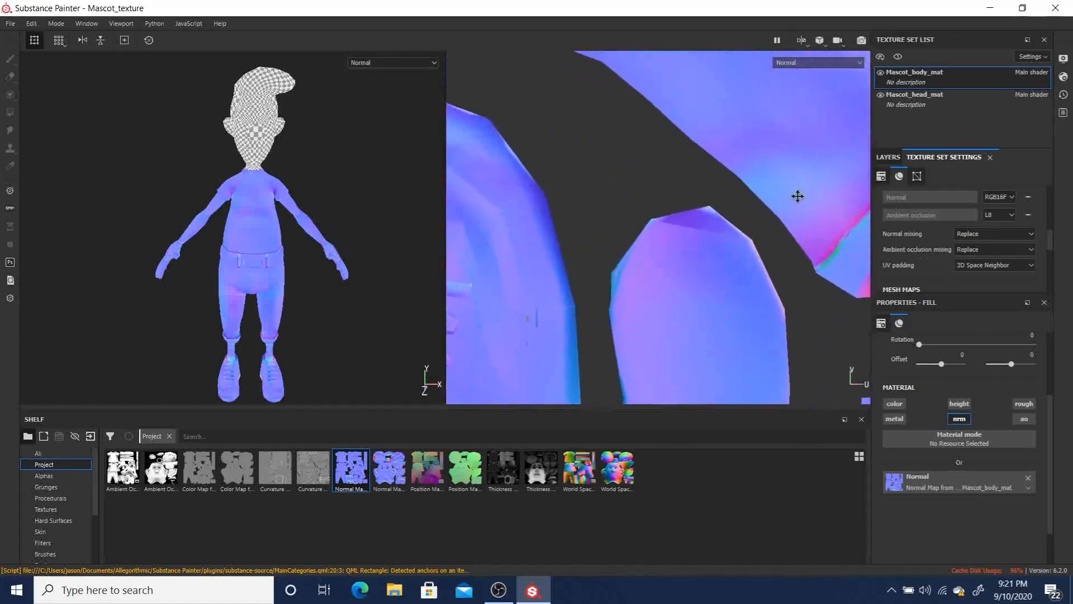
pyautogui.keyDown('alt'); pyautogui.moveTo(805, 197); pyautogui.dragTo(535, 170, button='middle'); pyautogui.keyUp('alt')
pyautogui.keyDown('alt'); pyautogui.moveTo(535, 170); pyautogui.dragTo(831, 240, button='right'); pyautogui.keyUp('alt')
pyautogui.keyDown('alt'); pyautogui.moveTo(831, 240); pyautogui.dragTo(675, 232, button='middle'); pyautogui.keyUp('alt')
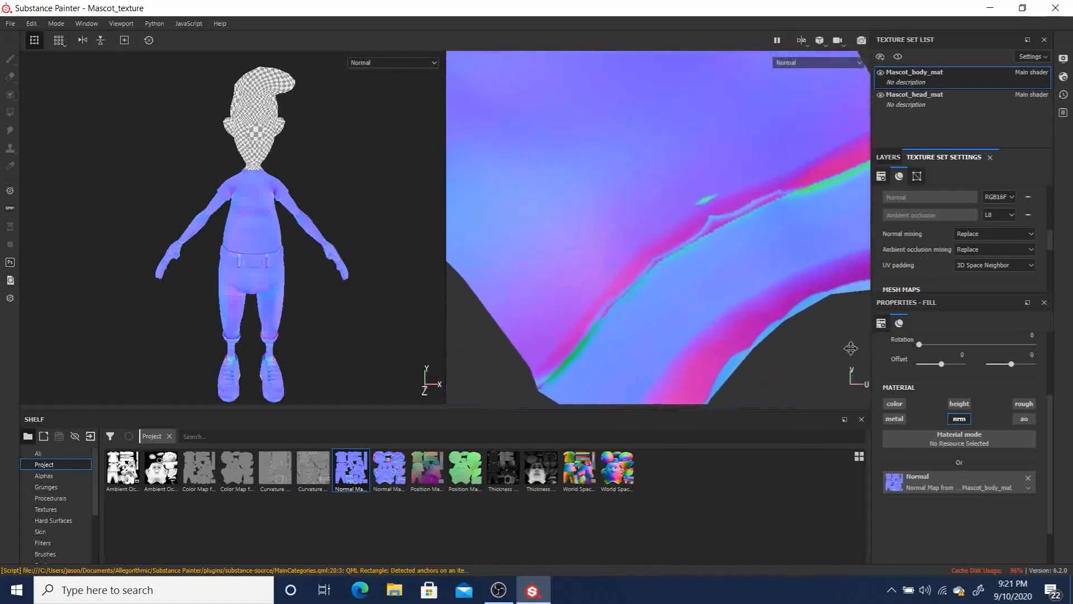
# - Switch the layer stack to the Normal channel
pyautogui.click(888, 158)
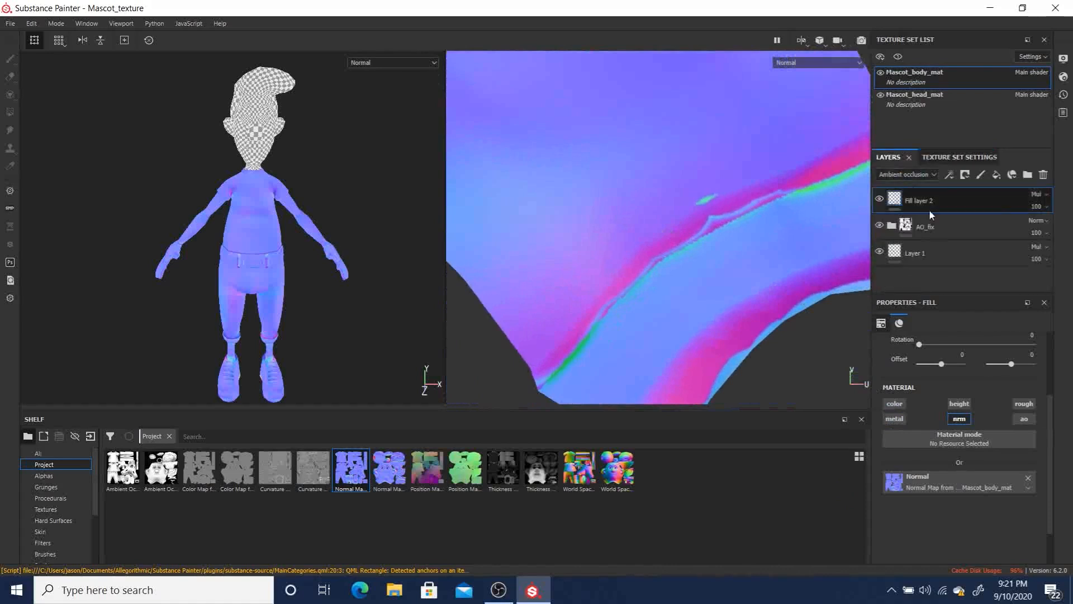
pyautogui.click(906, 174)
pyautogui.click(893, 217)
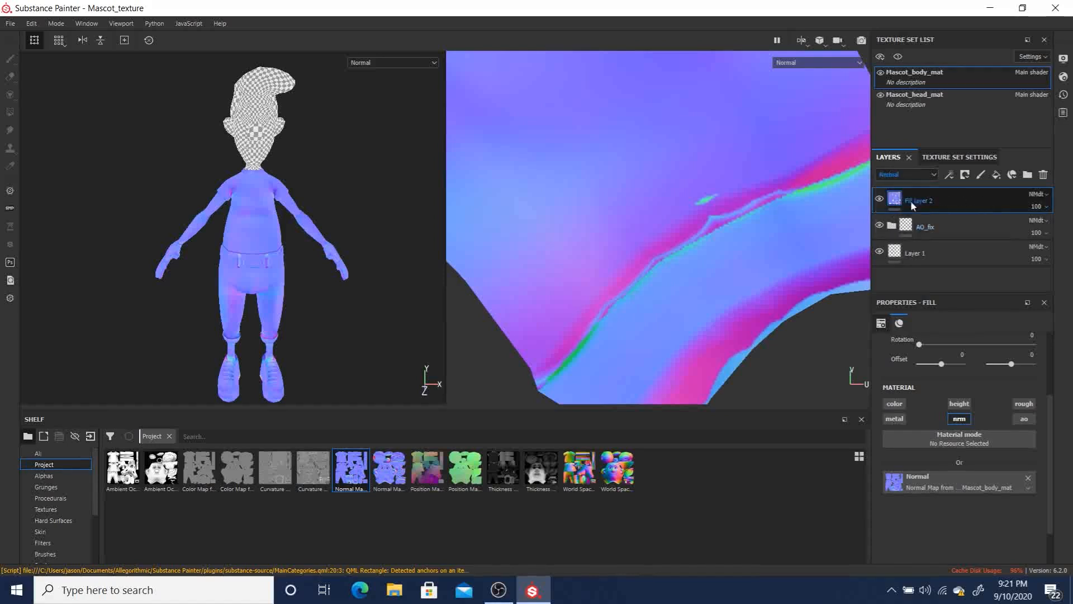
# - Add another fill layer on top with only the normal channel enabled and set its blending mode to Normal
pyautogui.click(997, 175)
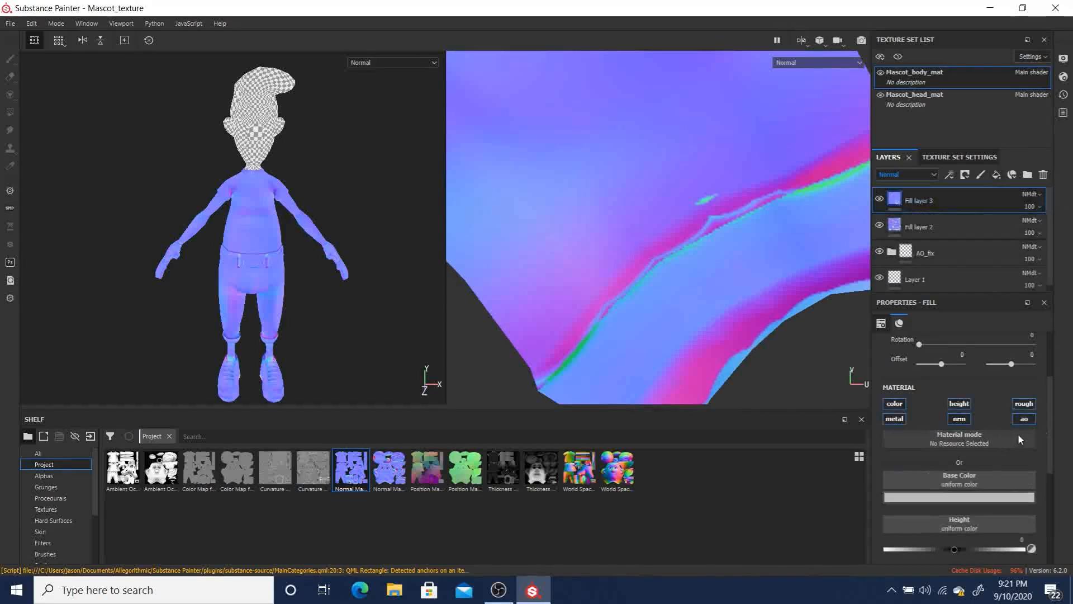
pyautogui.keyDown('alt'); pyautogui.click(960, 420); pyautogui.keyUp('alt')
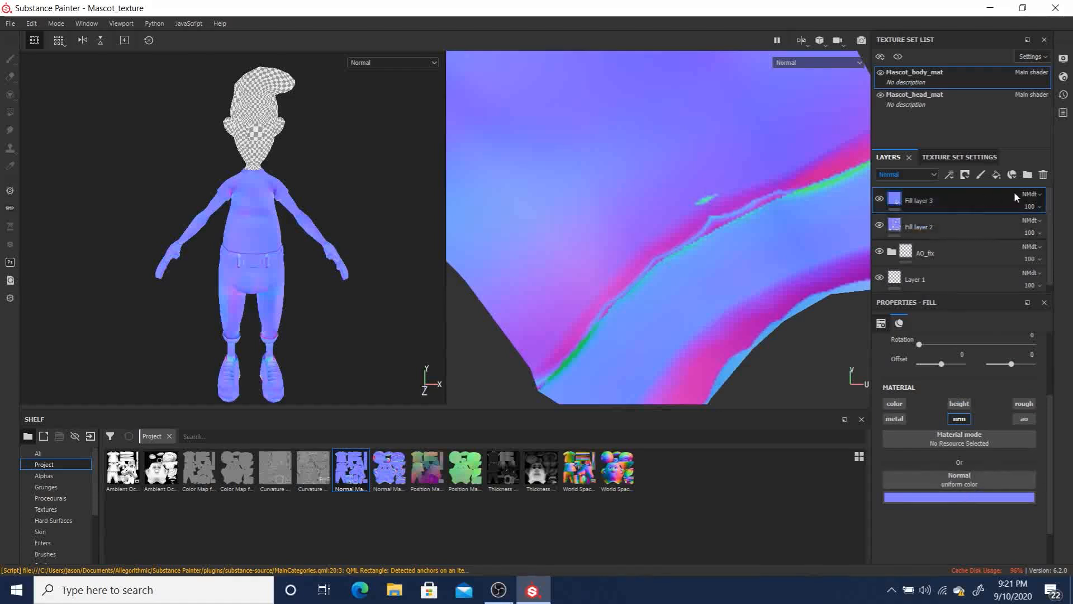
pyautogui.click(1037, 195)
pyautogui.click(1015, 208)
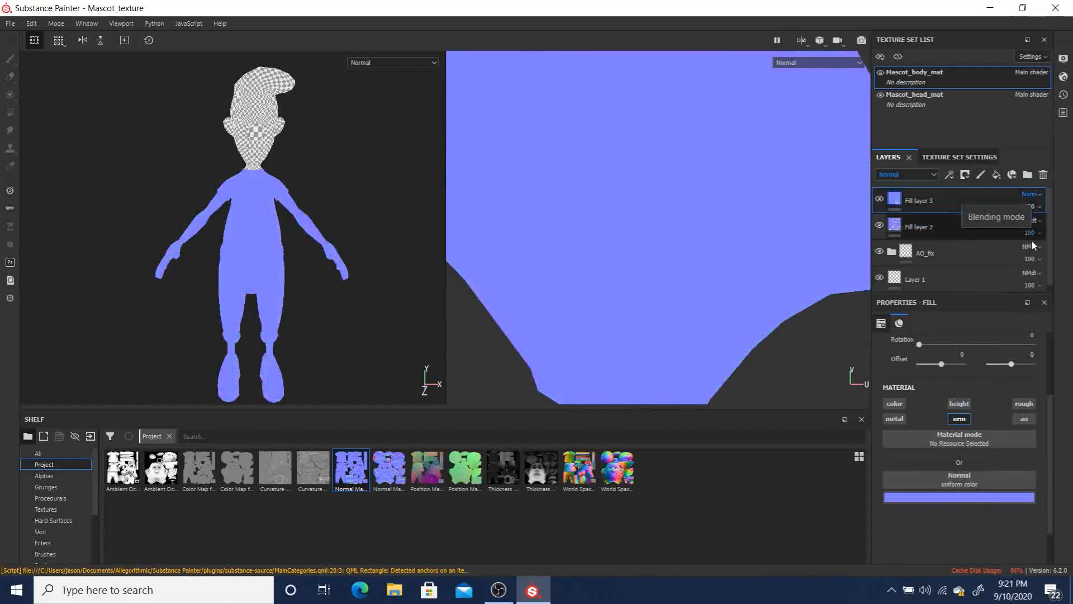
# - Set Fill layer 2's blending mode to Normal
pyautogui.click(957, 235)
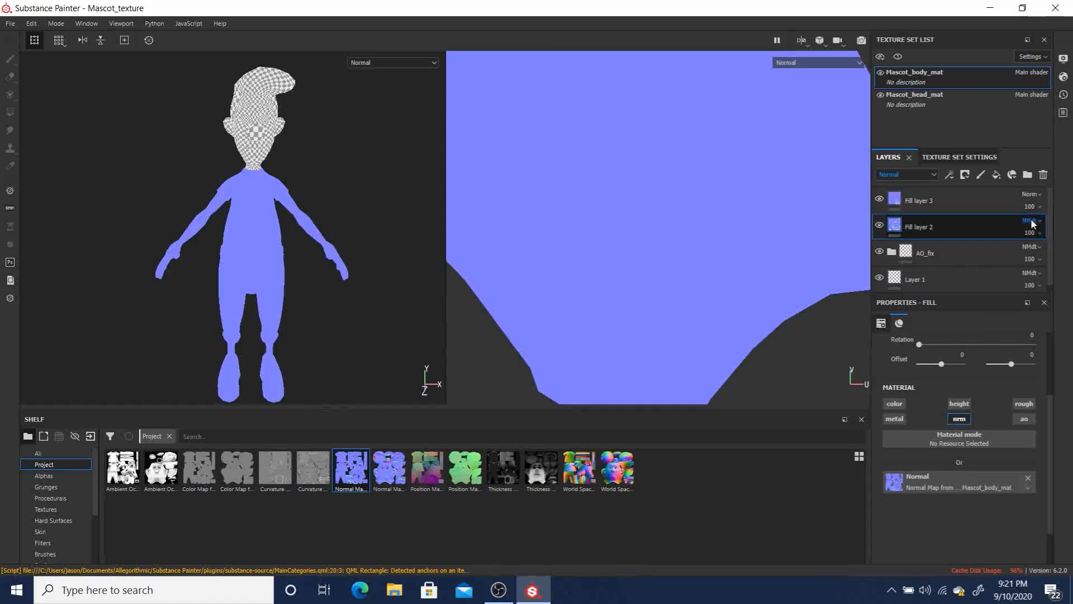
pyautogui.click(1035, 222)
pyautogui.click(1015, 14)
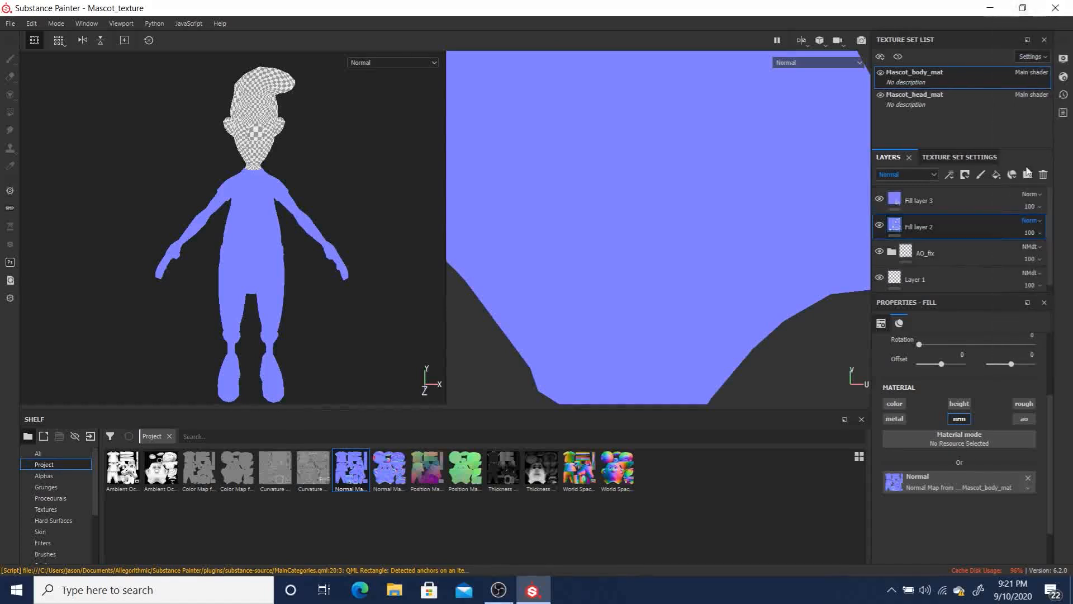
# - Set Fill layer 3's blending mode to Passthrough and try adding a paint layer above it
pyautogui.click(1030, 194)
pyautogui.click(1014, 216)
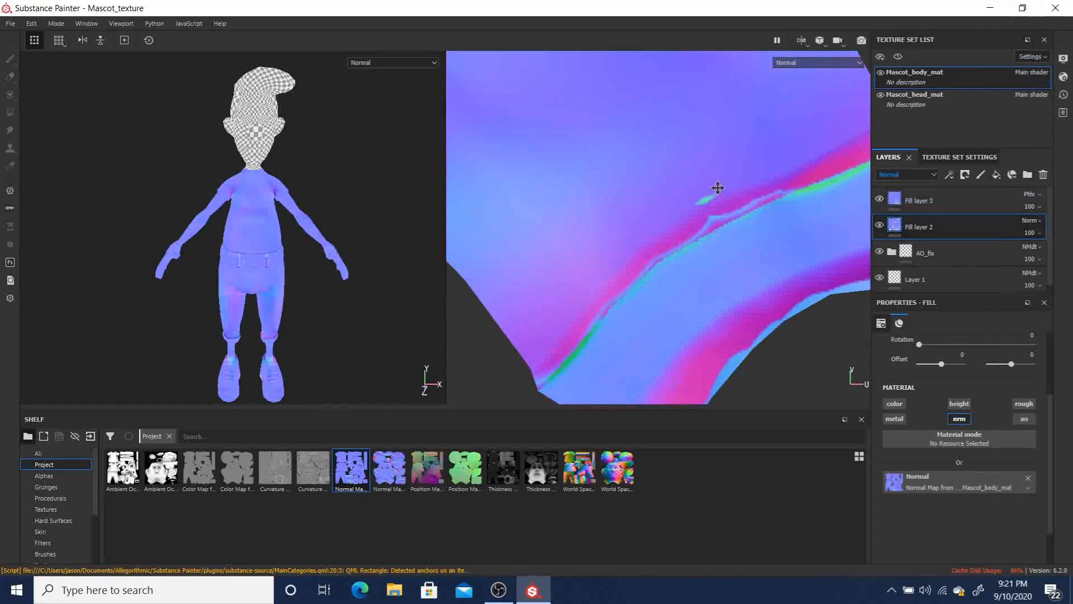
pyautogui.moveTo(695, 173); pyautogui.dragTo(665, 146, button='middle')
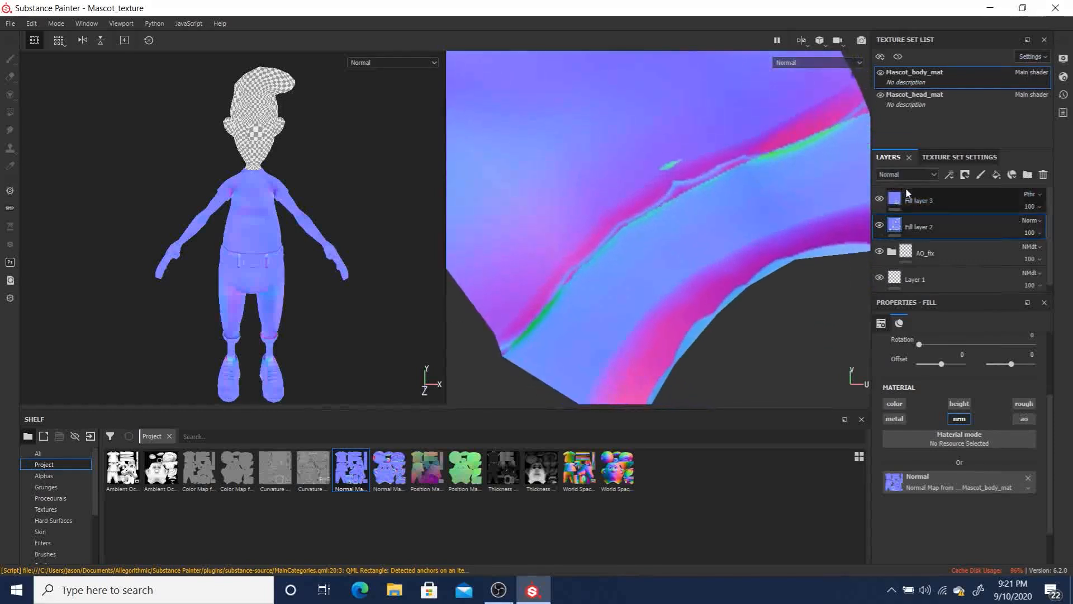
pyautogui.click(955, 202)
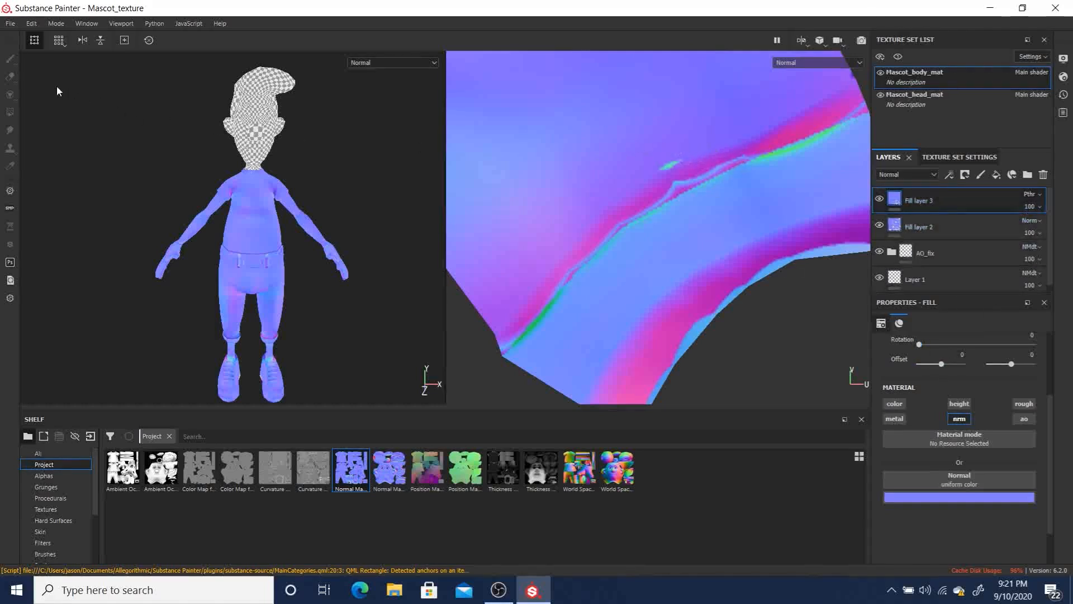
pyautogui.click(981, 174)
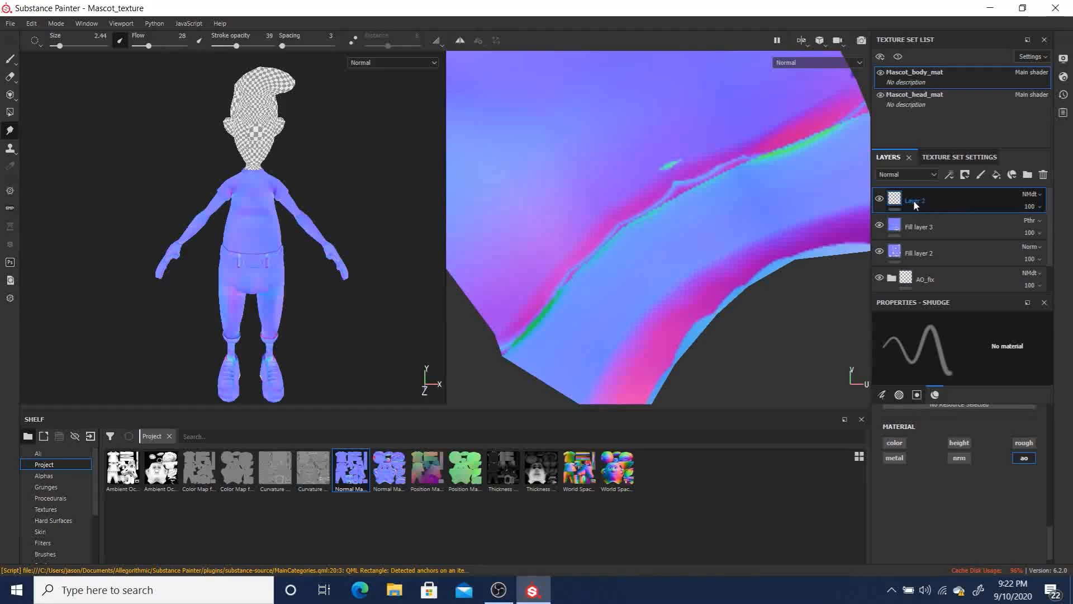
pyautogui.press('Delete')
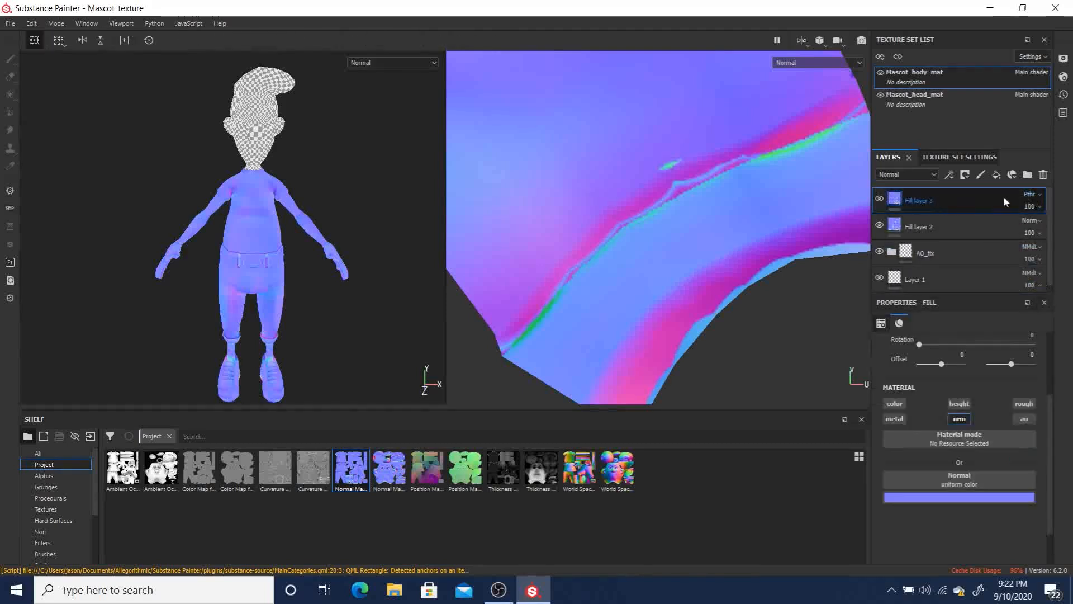
# - Remove Fill layer 3 from the layer stack
pyautogui.rightClick(964, 201)
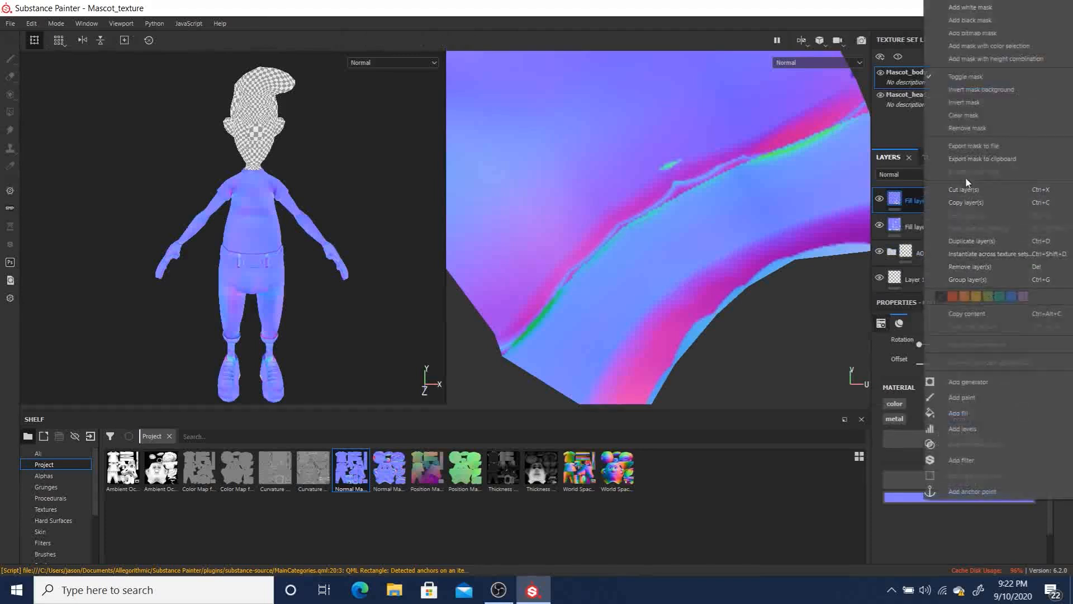
pyautogui.click(967, 129)
pyautogui.rightClick(934, 198)
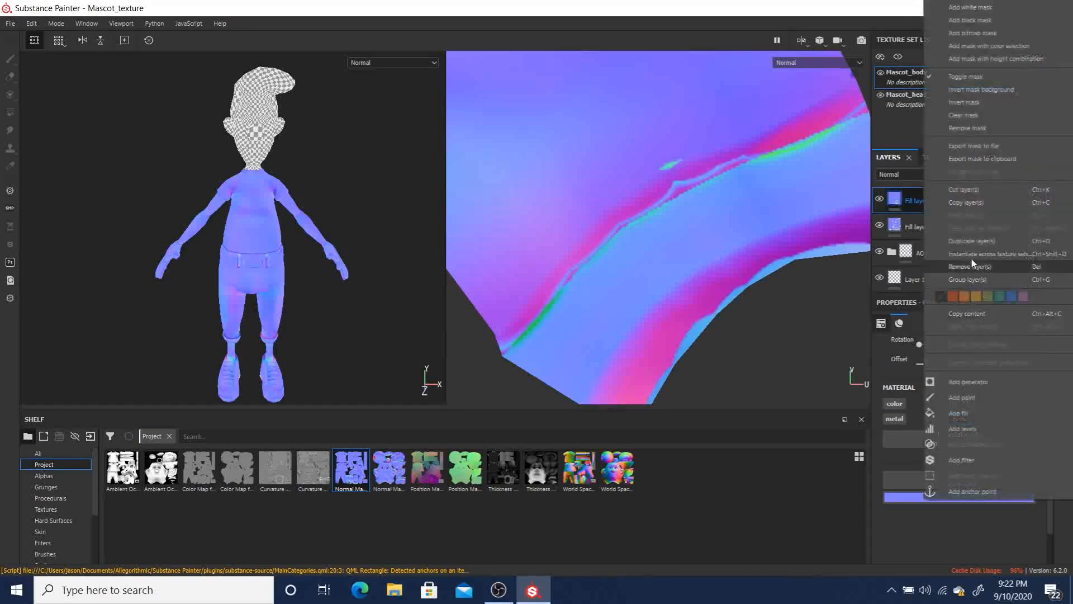
pyautogui.click(981, 269)
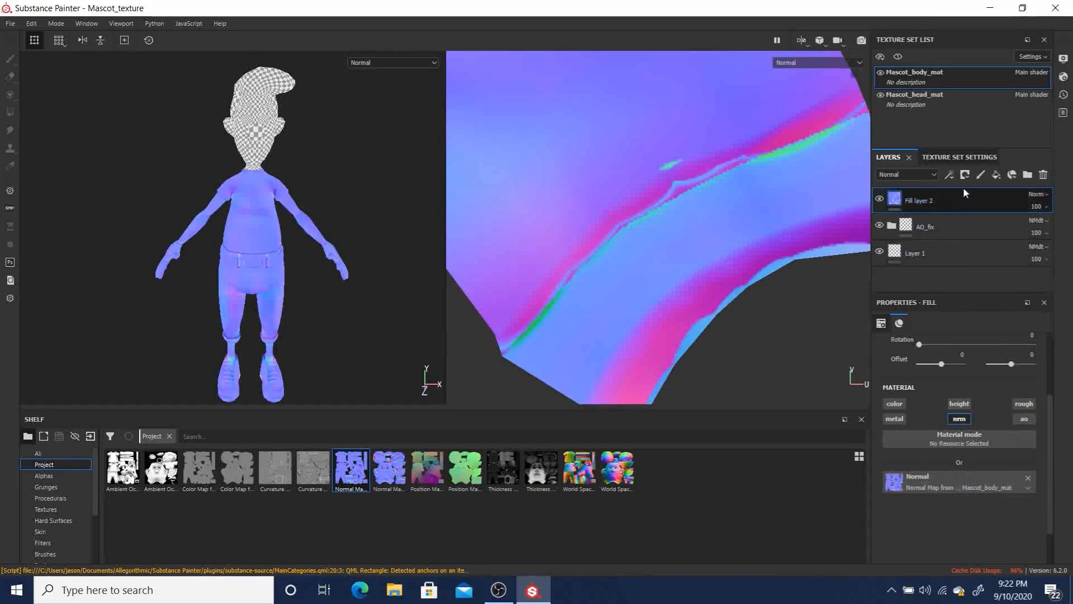
# - Add a paint layer on top with only the normal channel enabled and set its blending mode to Normal
pyautogui.click(982, 174)
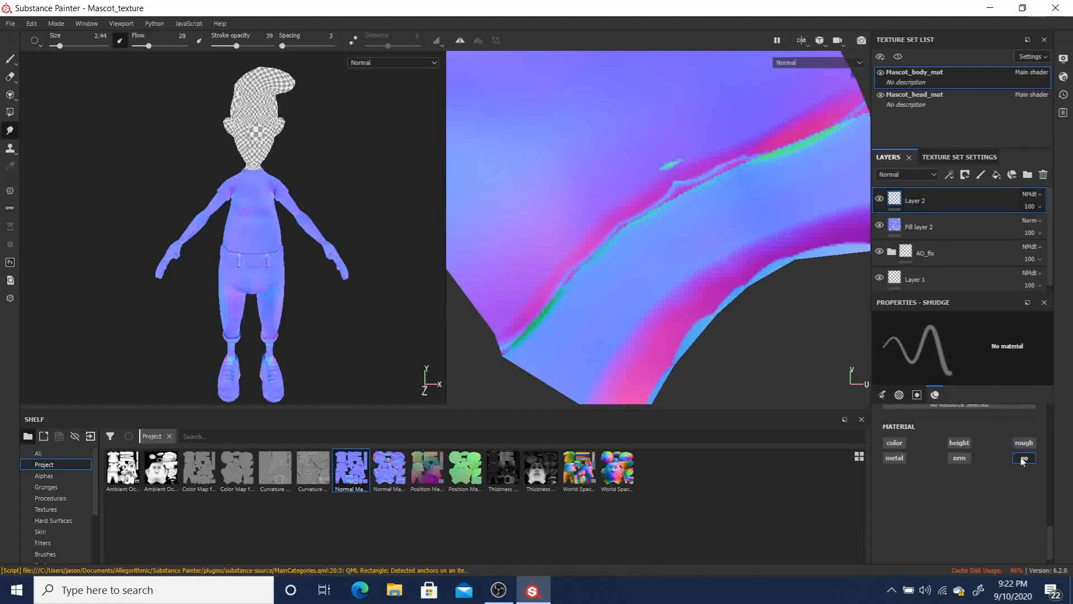
pyautogui.click(966, 460)
pyautogui.click(1023, 458)
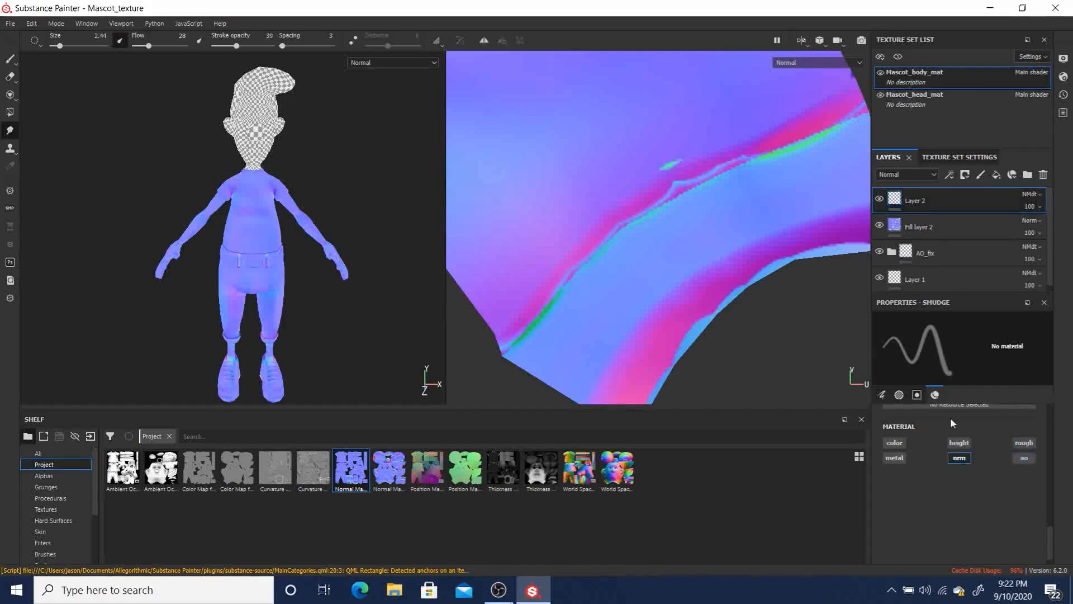
pyautogui.click(1032, 195)
pyautogui.click(1013, 206)
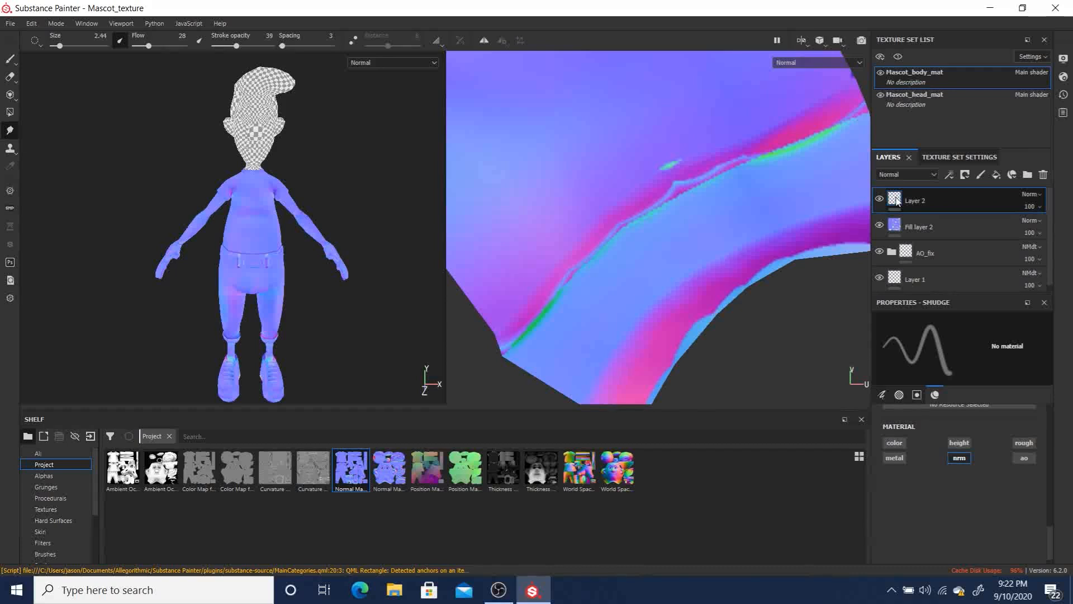
# - Switch to the Paint tool with only the normal channel enabled, and set flow and stroke opacity to 100
pyautogui.click(9, 58)
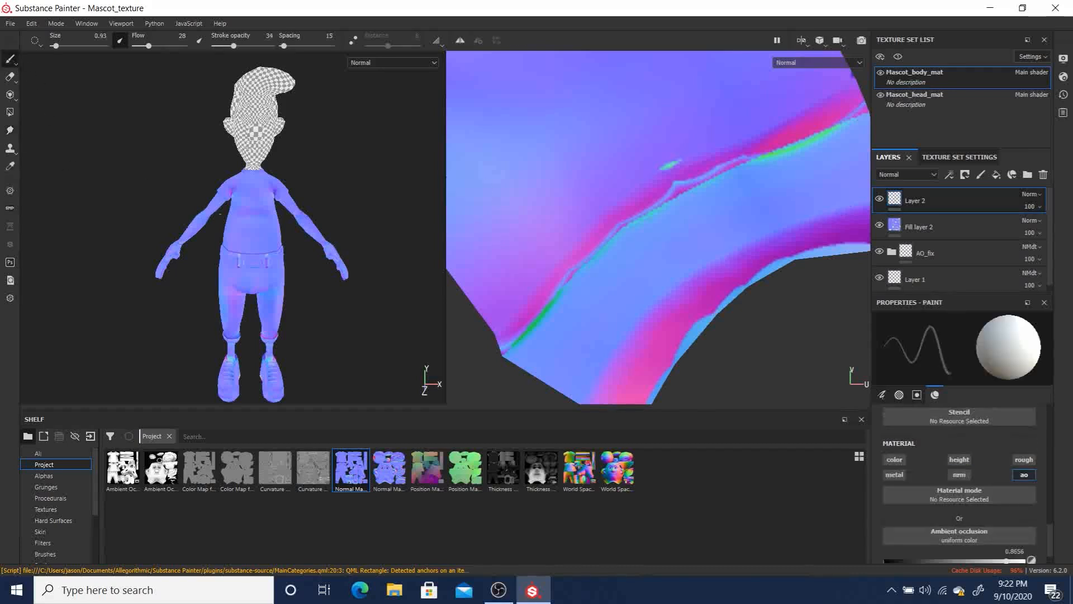
pyautogui.scroll(-1, 1000, 510)
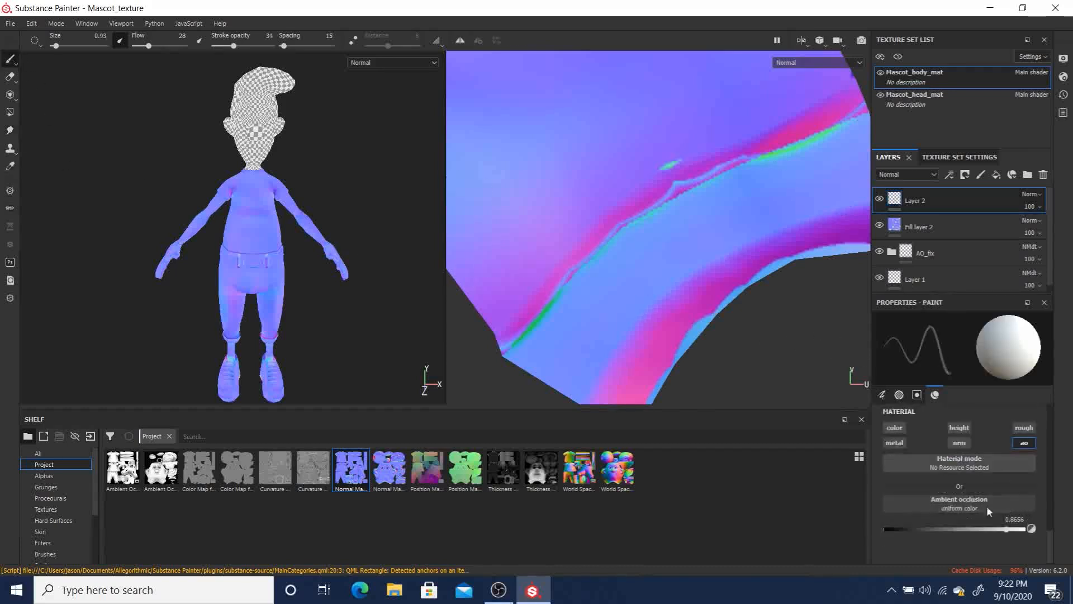
pyautogui.click(1024, 444)
pyautogui.click(960, 442)
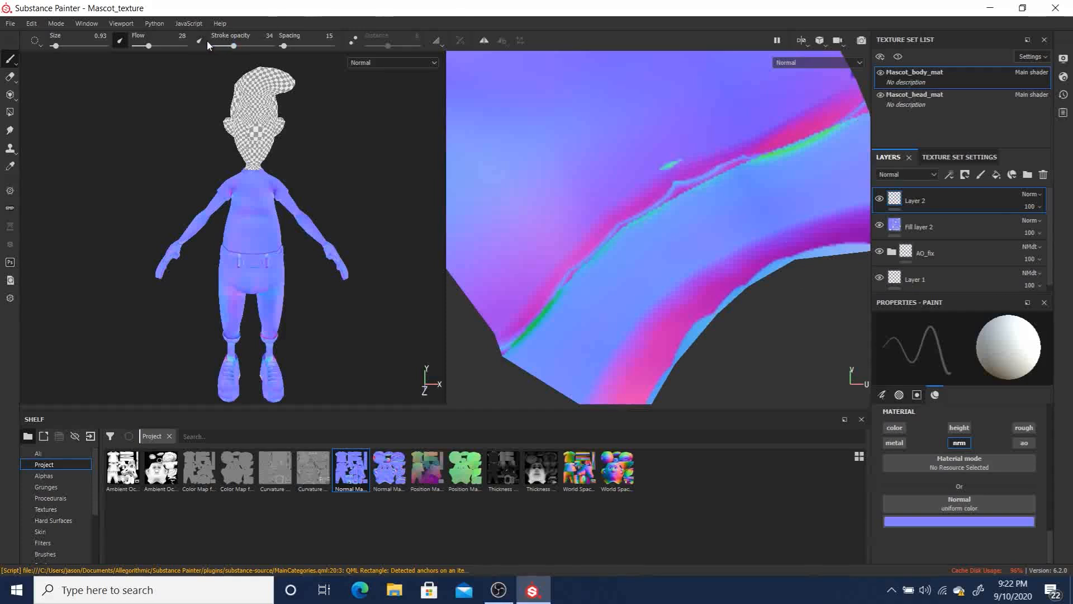
pyautogui.click(270, 46)
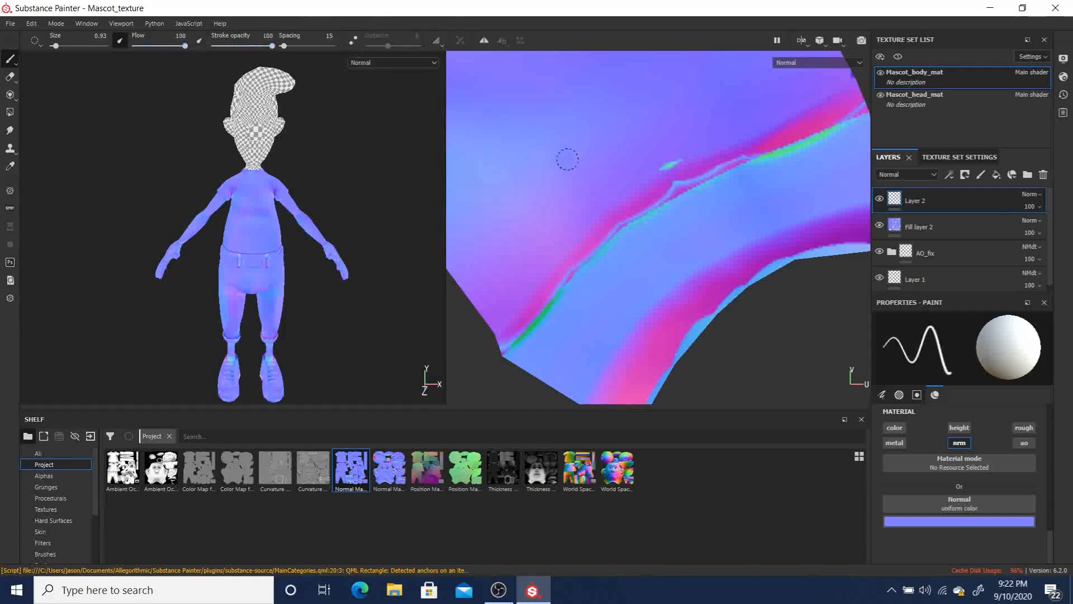
# - Try painting the default normal colour over the green artifact above the trouser-cuff seam in the 2D view
pyautogui.moveTo(668, 143)
pyautogui.mouseDown()
pyautogui.moveTo(692, 202)
pyautogui.moveTo(697, 167)
pyautogui.moveTo(628, 174)
pyautogui.mouseUp()
pyautogui.hotkey('ctrl', 'z')
pyautogui.hotkey('ctrl', 'z')
# - Frame the trouser cuff in the 3D view and sample the purple beside its green artifact as the normal paint colour
pyautogui.moveTo(695, 224); pyautogui.dragTo(662, 166, button='middle')
pyautogui.keyDown('alt'); pyautogui.moveTo(246, 366); pyautogui.dragTo(369, 411, button='right'); pyautogui.keyUp('alt')
pyautogui.keyDown('alt'); pyautogui.moveTo(277, 328); pyautogui.dragTo(230, 147, button='middle'); pyautogui.keyUp('alt')
pyautogui.keyDown('alt'); pyautogui.moveTo(240, 304); pyautogui.dragTo(343, 361, button='right'); pyautogui.keyUp('alt')
pyautogui.keyDown('alt'); pyautogui.moveTo(280, 335); pyautogui.dragTo(313, 269, button='middle'); pyautogui.keyUp('alt')
pyautogui.keyDown('alt'); pyautogui.moveTo(335, 313); pyautogui.dragTo(441, 344, button='right'); pyautogui.keyUp('alt')
pyautogui.keyDown('alt'); pyautogui.moveTo(358, 302); pyautogui.dragTo(288, 270, button='middle'); pyautogui.keyUp('alt')
pyautogui.keyDown('alt'); pyautogui.moveTo(341, 310); pyautogui.dragTo(388, 330, button='right'); pyautogui.keyUp('alt')
pyautogui.keyDown('alt'); pyautogui.moveTo(324, 263); pyautogui.dragTo(268, 280, button='middle'); pyautogui.keyUp('alt')
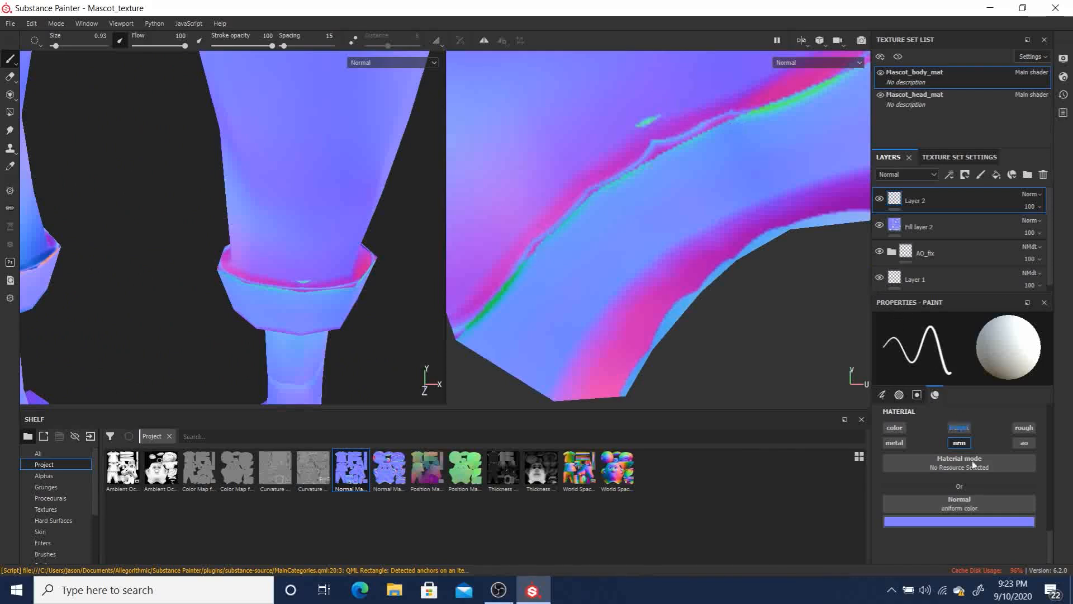
pyautogui.click(967, 523)
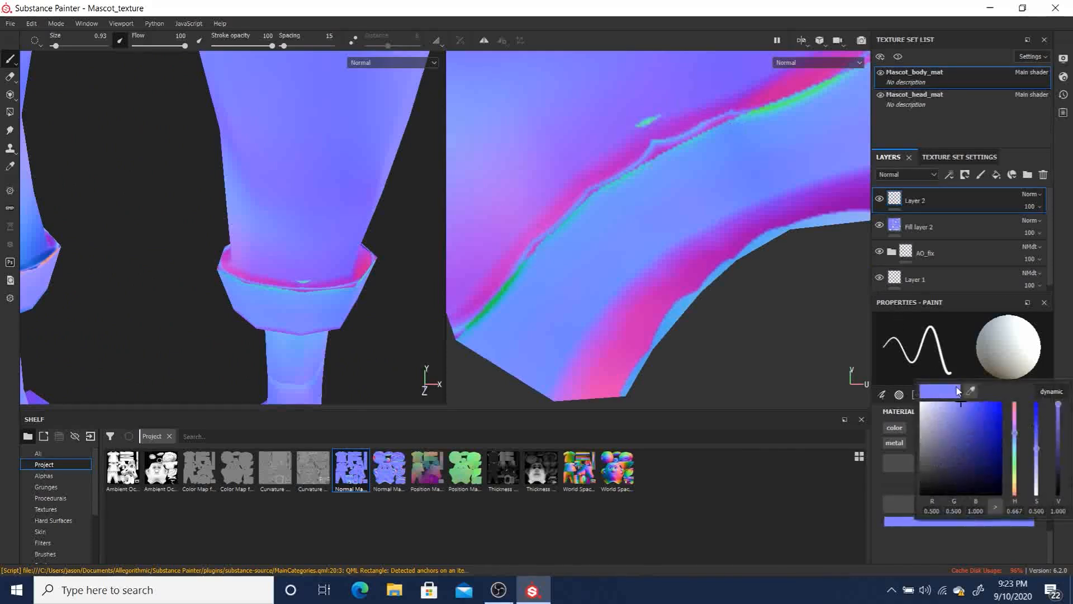
pyautogui.click(675, 107)
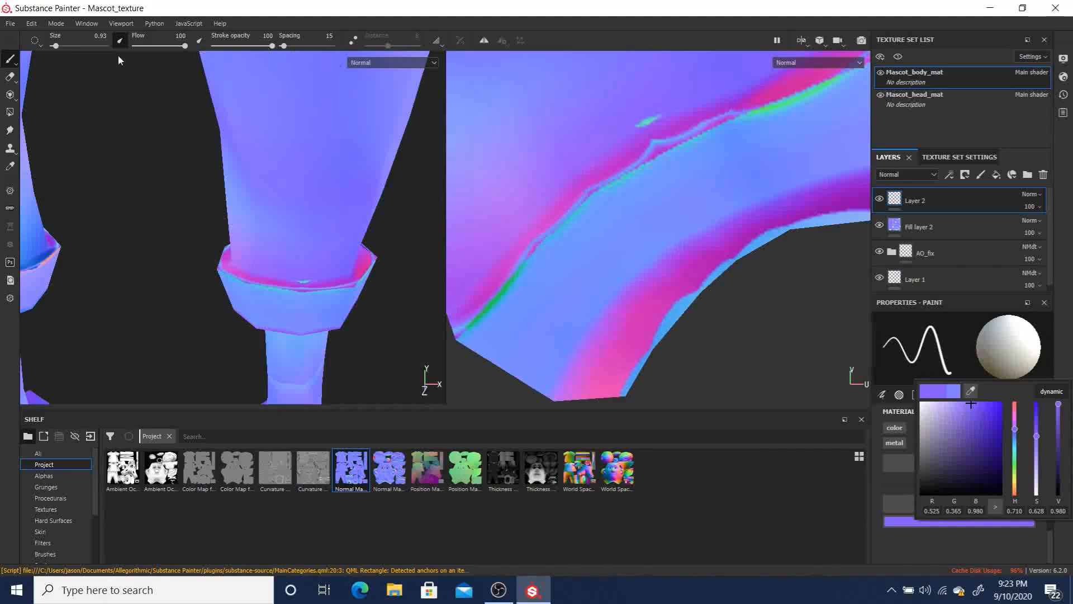
# - Reduce the brush size to 0.32 and paint over the green artifact above the trouser-cuff seam
pyautogui.click(584, 85)
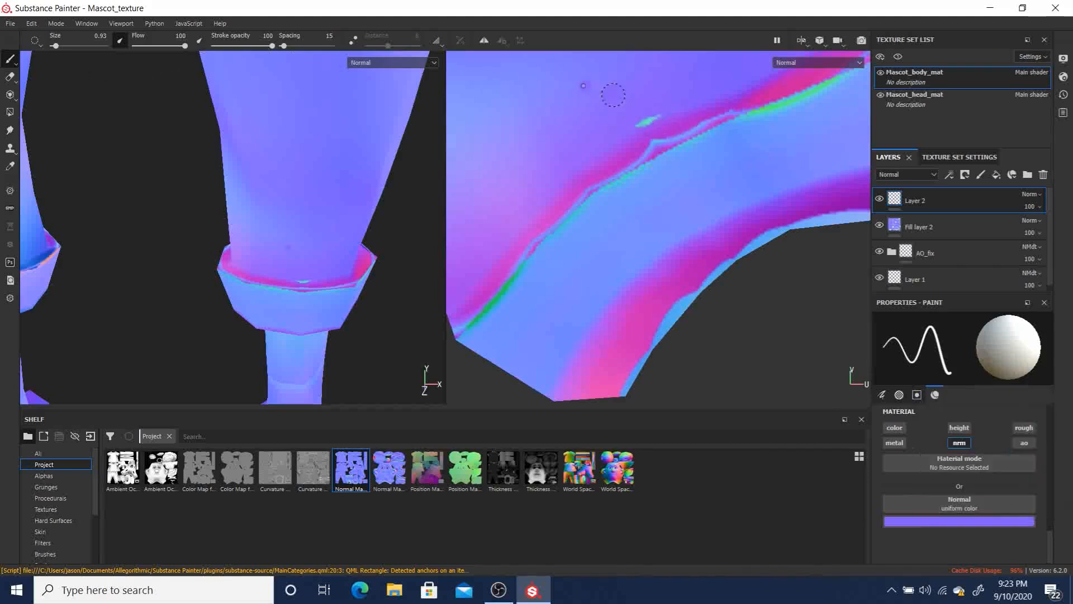
pyautogui.click(773, 103)
pyautogui.hotkey('ctrl', 'z')
pyautogui.keyDown('ctrl'); pyautogui.moveTo(653, 117); pyautogui.dragTo(644, 114, button='right'); pyautogui.keyUp('ctrl')
pyautogui.press('[')
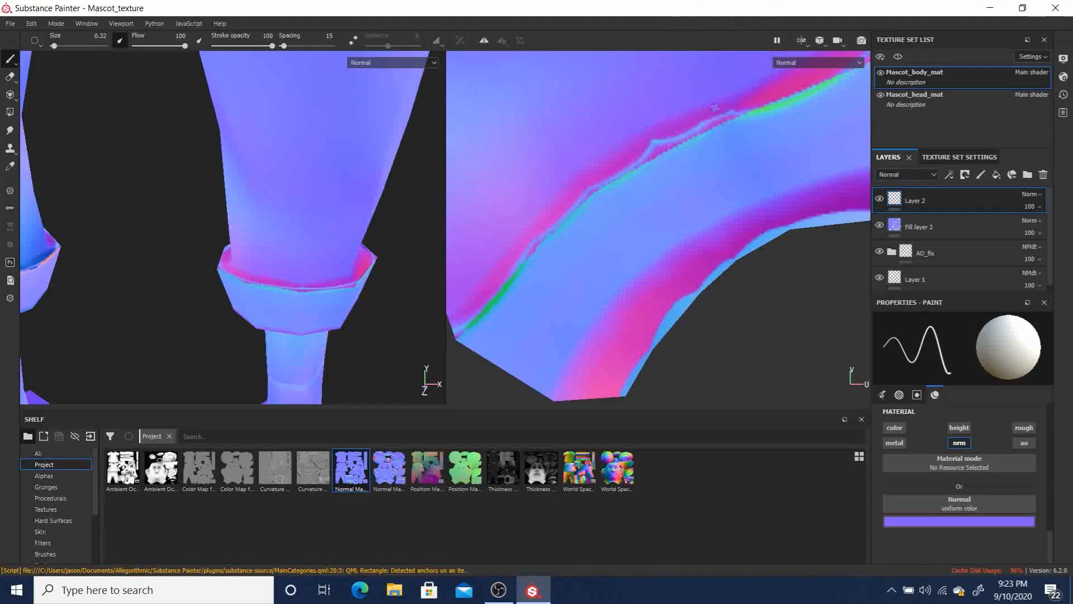
# - Examine the normal map errors on the shoe around the laces, ankle opening and side in the 2D view
pyautogui.press('ISO_Level3_Shift')
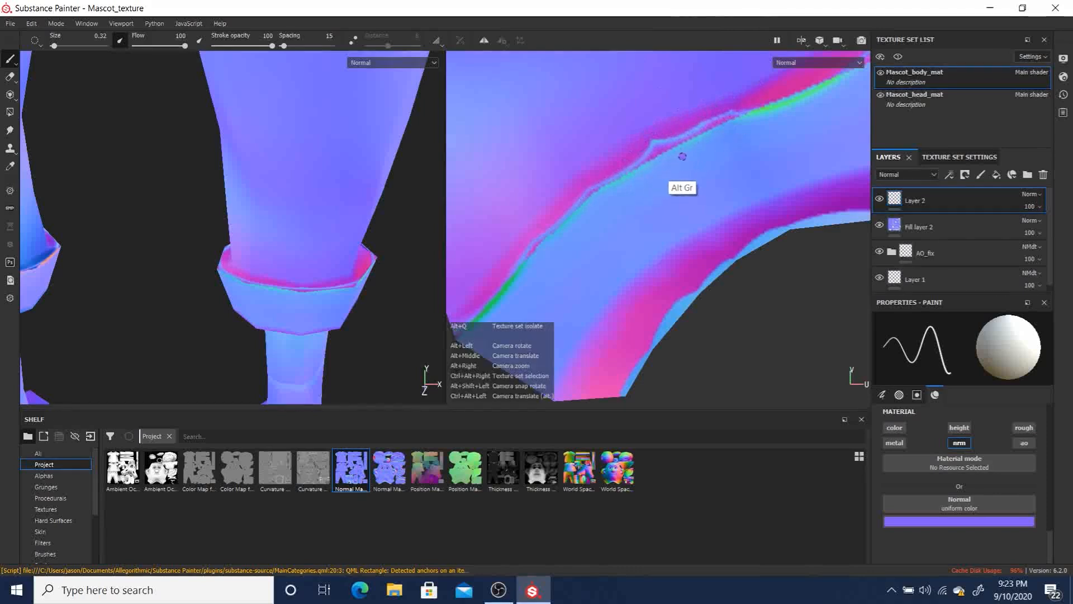
pyautogui.scroll(3, 631, 185)
pyautogui.scroll(-7, 646, 174)
pyautogui.scroll(-3, 644, 174)
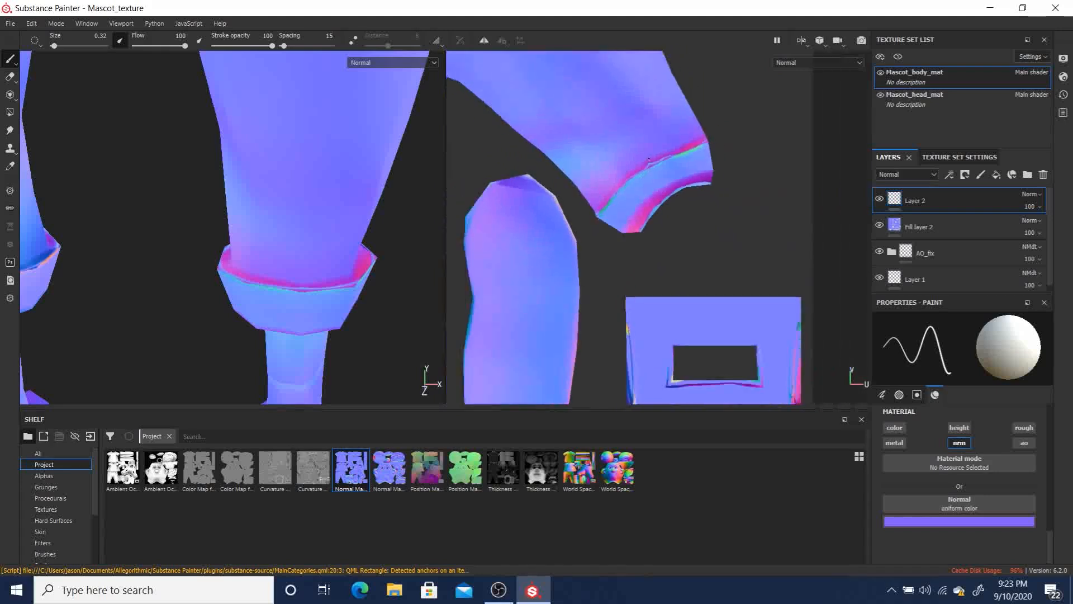
pyautogui.scroll(1, 671, 180)
pyautogui.keyDown('alt'); pyautogui.moveTo(637, 173); pyautogui.dragTo(703, 171, button='middle'); pyautogui.keyUp('alt')
pyautogui.keyDown('alt'); pyautogui.moveTo(682, 296); pyautogui.dragTo(621, 172, button='middle'); pyautogui.keyUp('alt')
pyautogui.keyDown('alt'); pyautogui.moveTo(649, 254); pyautogui.dragTo(626, 147, button='middle'); pyautogui.keyUp('alt')
pyautogui.keyDown('alt'); pyautogui.moveTo(605, 200); pyautogui.dragTo(830, 291, button='middle'); pyautogui.keyUp('alt')
pyautogui.keyDown('alt'); pyautogui.moveTo(665, 248); pyautogui.dragTo(774, 320, button='middle'); pyautogui.keyUp('alt')
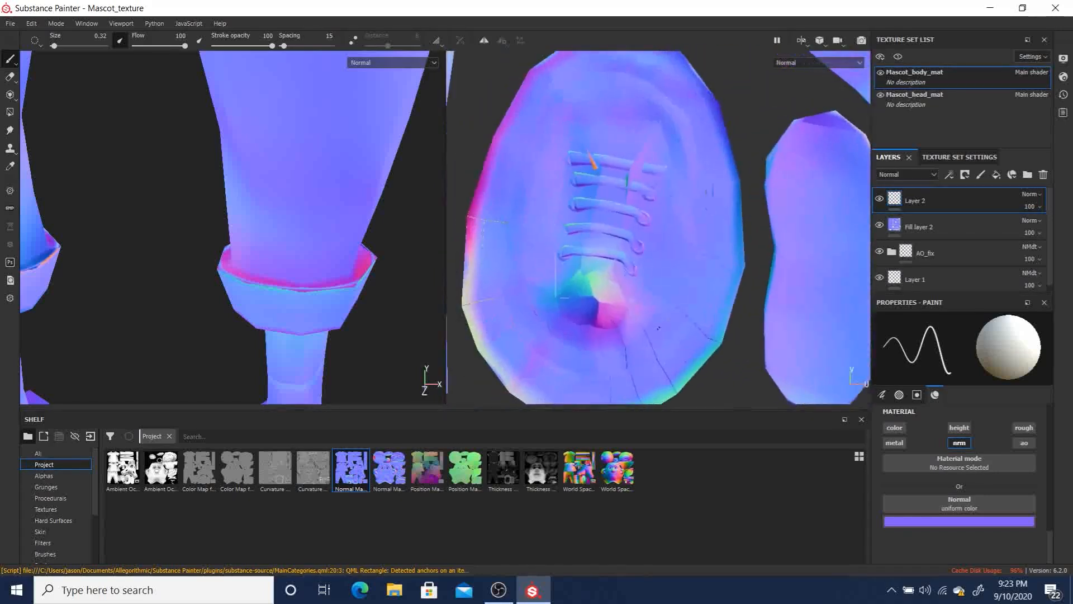
pyautogui.keyDown('alt'); pyautogui.moveTo(658, 329); pyautogui.dragTo(687, 298, button='middle'); pyautogui.keyUp('alt')
pyautogui.keyDown('alt'); pyautogui.moveTo(609, 196); pyautogui.dragTo(706, 168, button='right'); pyautogui.keyUp('alt')
pyautogui.keyDown('alt'); pyautogui.moveTo(670, 151); pyautogui.dragTo(659, 182, button='middle'); pyautogui.keyUp('alt')
pyautogui.keyDown('alt'); pyautogui.moveTo(659, 182); pyautogui.dragTo(585, 241, button='right'); pyautogui.keyUp('alt')
pyautogui.keyDown('alt'); pyautogui.moveTo(594, 277); pyautogui.dragTo(602, 250, button='middle'); pyautogui.keyUp('alt')
pyautogui.keyDown('alt'); pyautogui.moveTo(592, 188); pyautogui.dragTo(605, 168, button='right'); pyautogui.keyUp('alt')
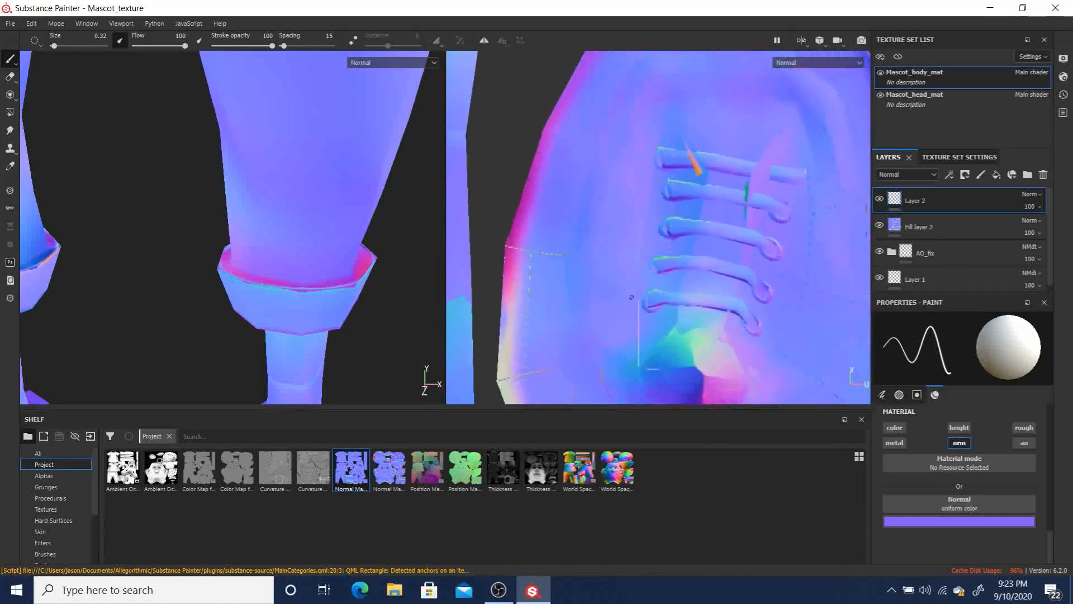
pyautogui.keyDown('alt'); pyautogui.moveTo(603, 289); pyautogui.dragTo(607, 205, button='middle'); pyautogui.keyUp('alt')
pyautogui.keyDown('alt'); pyautogui.moveTo(594, 240); pyautogui.dragTo(588, 163, button='middle'); pyautogui.keyUp('alt')
pyautogui.keyDown('alt'); pyautogui.moveTo(703, 270); pyautogui.dragTo(581, 306, button='middle'); pyautogui.keyUp('alt')
pyautogui.keyDown('alt'); pyautogui.moveTo(699, 254); pyautogui.dragTo(857, 323, button='right'); pyautogui.keyUp('alt')
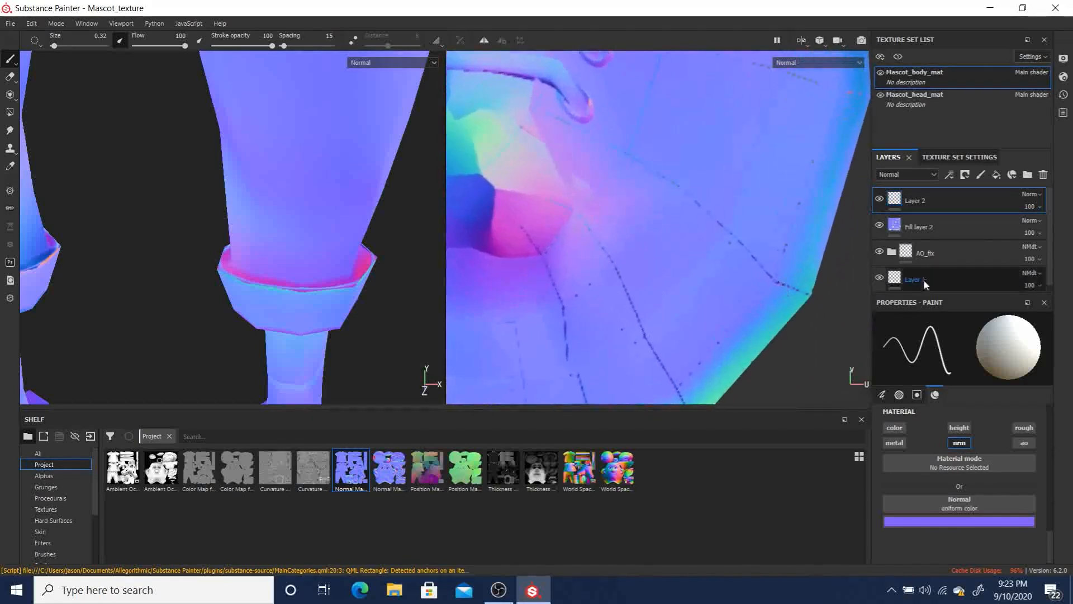
# - Sample the shoe's blue-violet normal colour and paint over the dark dotted baking lines on the side of the shoe
pyautogui.click(974, 522)
pyautogui.moveTo(971, 388); pyautogui.dragTo(738, 203)
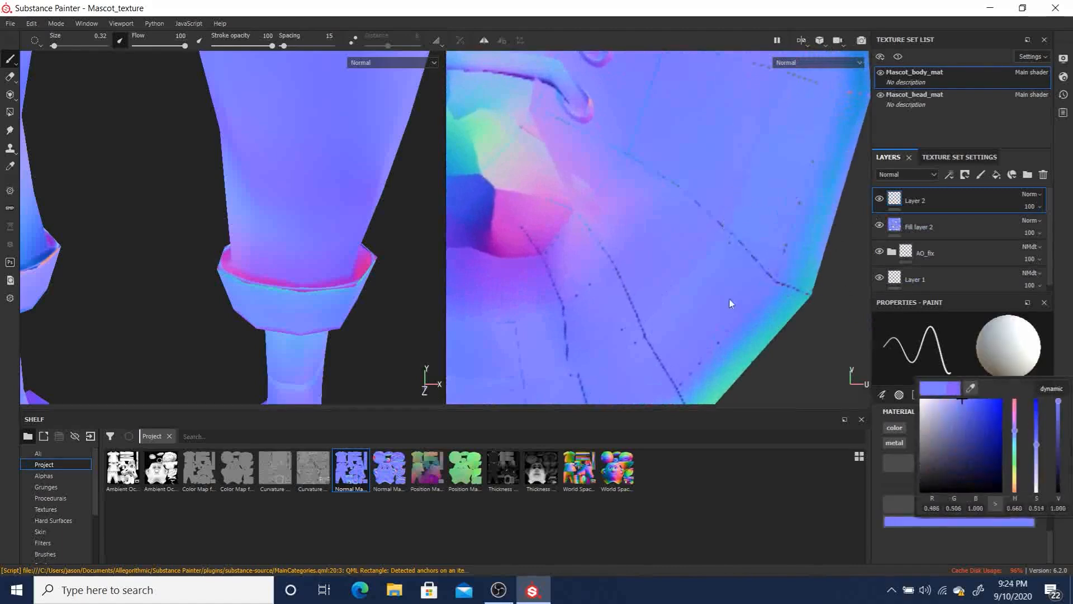
pyautogui.click(701, 193)
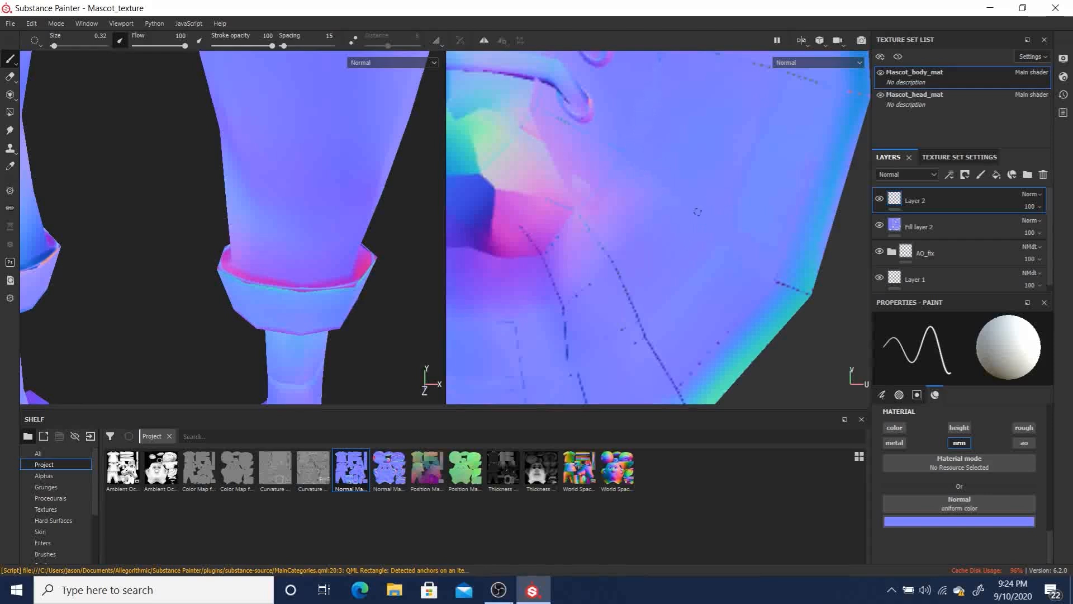
# - Switch to the Clone tool for the area beside the laces, with brush size 0.92 and only the normal channel enabled
pyautogui.keyDown('alt'); pyautogui.moveTo(725, 157); pyautogui.dragTo(642, 237); pyautogui.keyUp('alt')
pyautogui.keyDown('ctrl'); pyautogui.keyDown('alt'); pyautogui.moveTo(703, 197); pyautogui.dragTo(596, 258); pyautogui.keyUp('alt'); pyautogui.keyUp('ctrl')
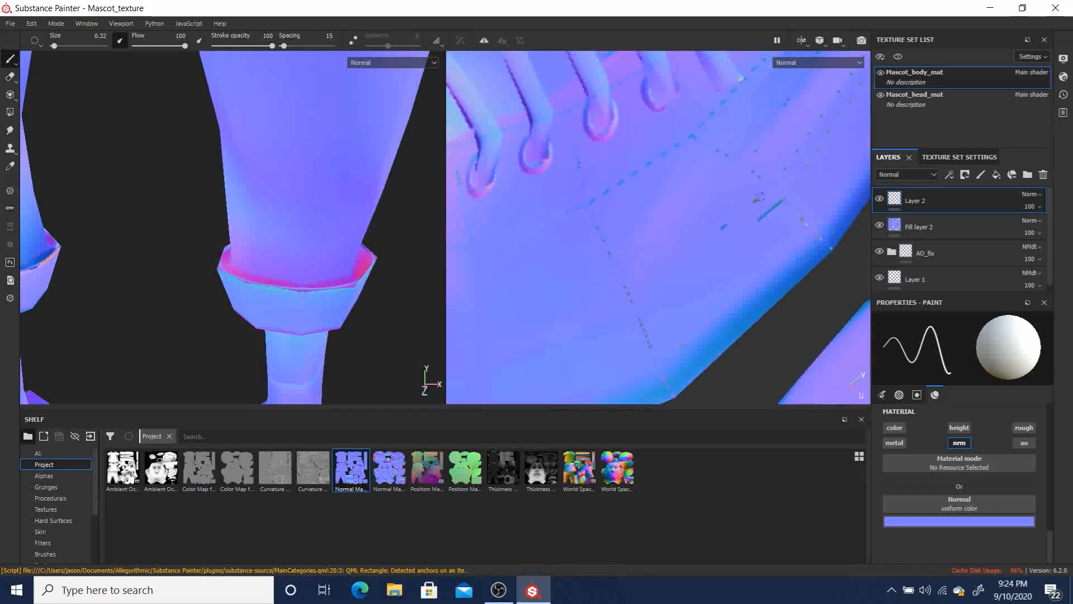
pyautogui.click(10, 149)
pyautogui.moveTo(645, 223)
pyautogui.keyDown('ctrl'); pyautogui.mouseDown(button='right')
pyautogui.moveTo(642, 240)
pyautogui.moveTo(669, 203)
pyautogui.moveTo(710, 223)
pyautogui.moveTo(674, 203)
pyautogui.moveTo(699, 208)
pyautogui.mouseUp(button='right'); pyautogui.keyUp('ctrl')
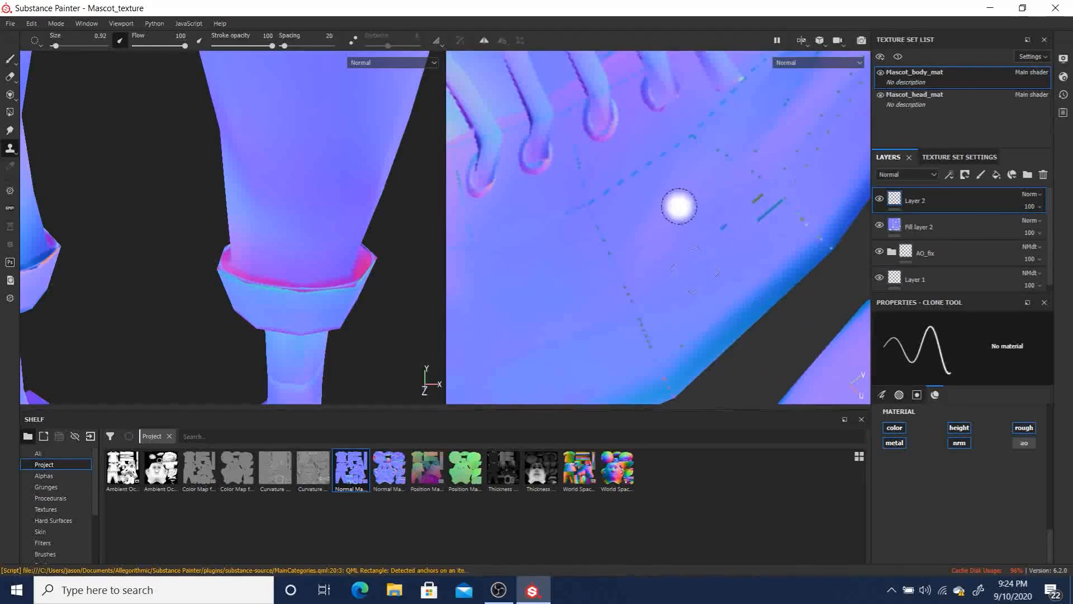
pyautogui.click(960, 443)
pyautogui.keyDown('alt'); pyautogui.click(960, 442); pyautogui.keyUp('alt')
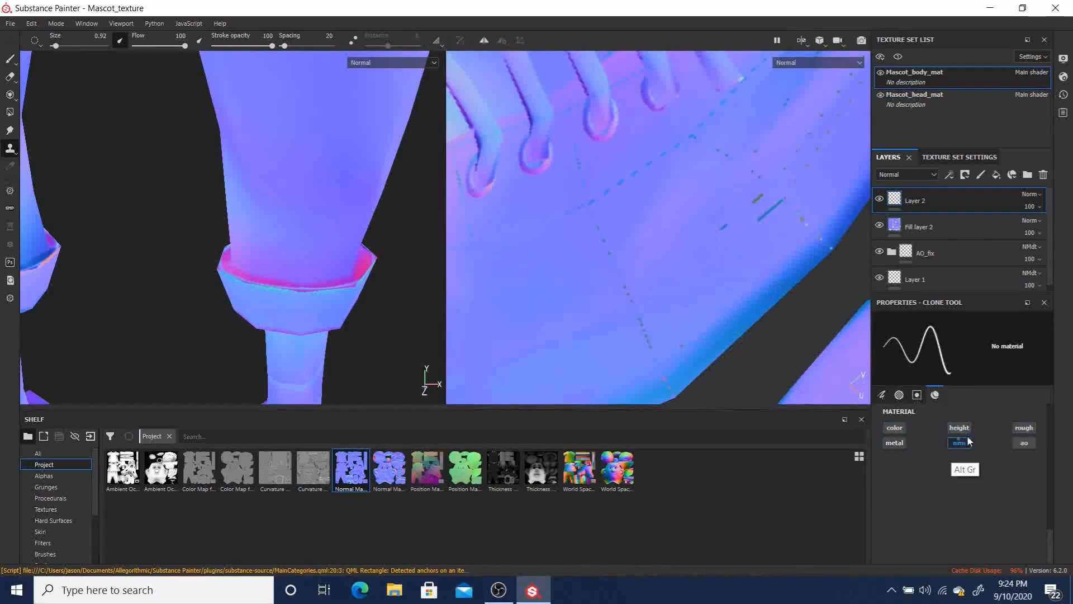